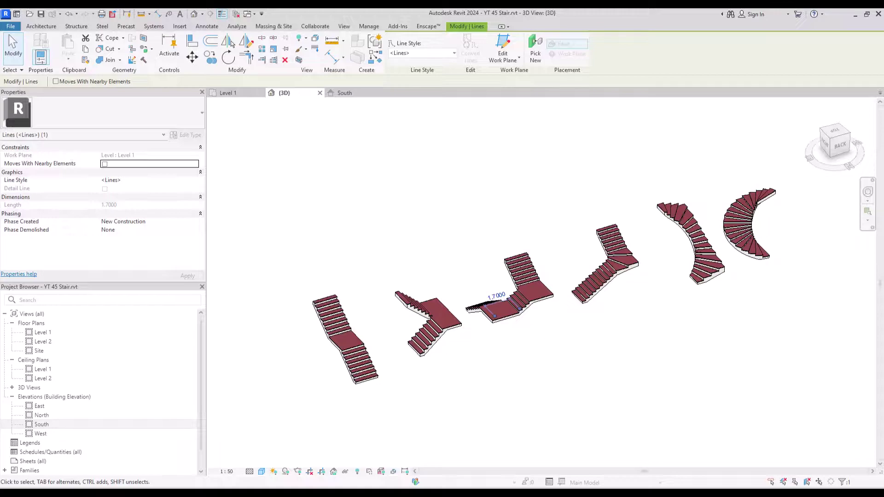
Step: Examine the row of finished stair variants in the 3D view, from the straight flight to the curved ones
scroll(375, 337, up, 5)
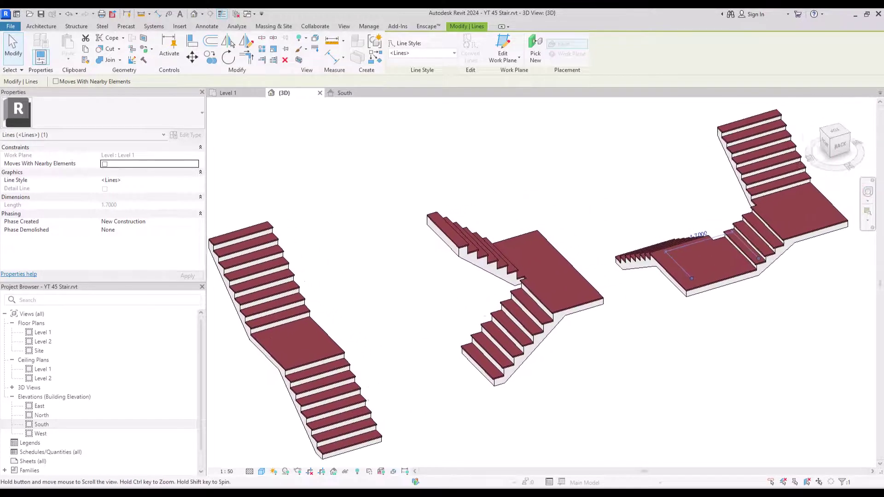
middle_drag(645, 253, 555, 276)
middle_drag(718, 231, 400, 318)
middle_drag(644, 239, 369, 337)
shift+middle_drag(728, 184, 688, 196)
scroll(688, 196, down, 2)
mouse_move(438, 326)
shift+middle_down()
mouse_move(523, 336)
mouse_move(501, 310)
mouse_move(520, 346)
mouse_move(431, 328)
shift+middle_up()
shift+middle_drag(547, 349, 576, 353)
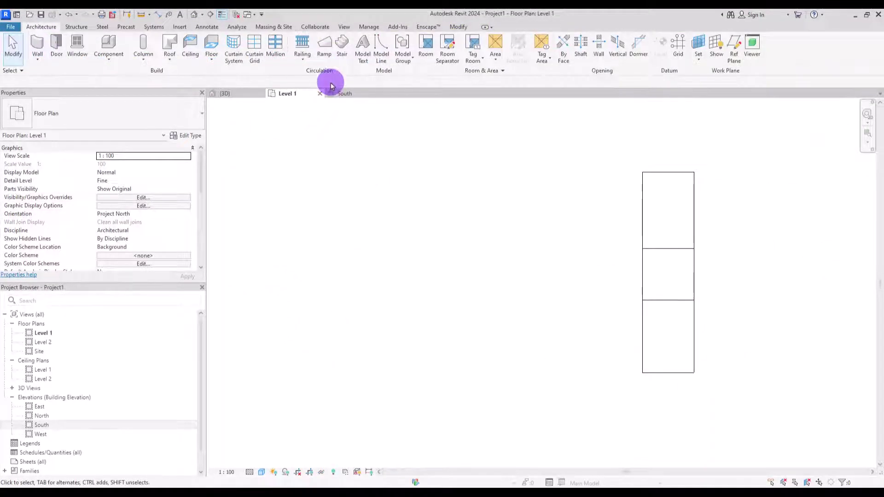
Step: Start a new stair using the Cast-In-Place Monolithic Stair type
click(342, 52)
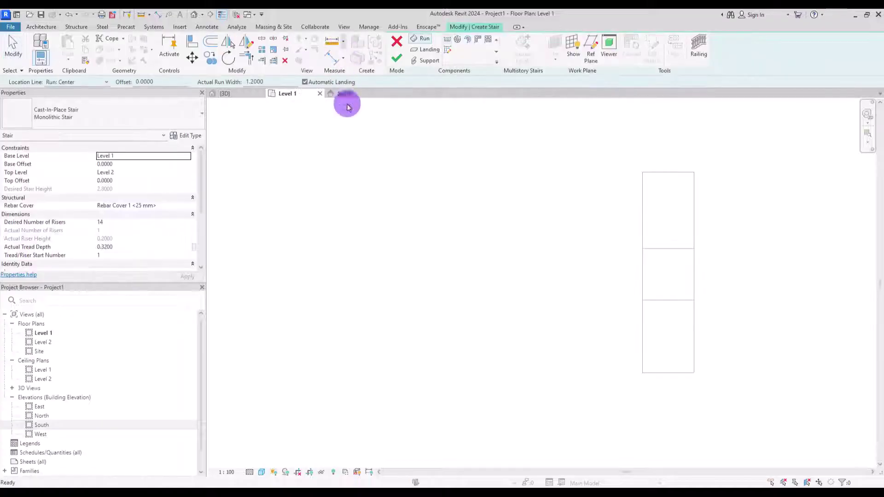
click(112, 116)
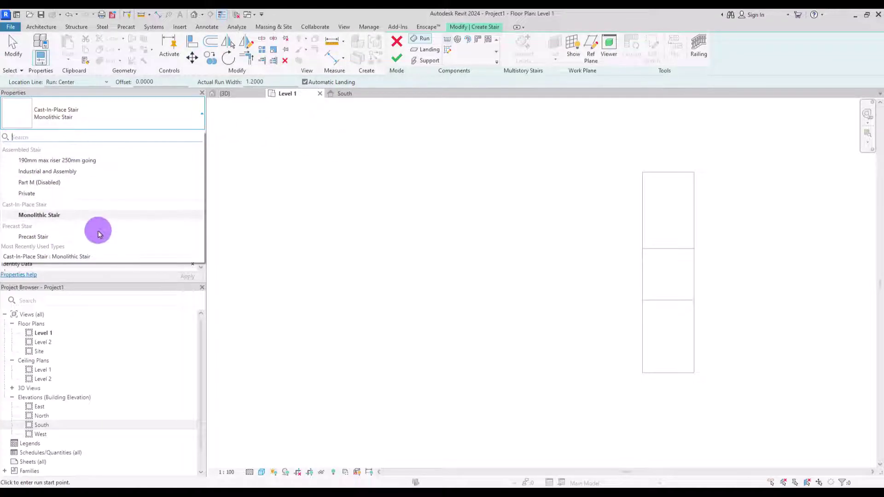
click(55, 215)
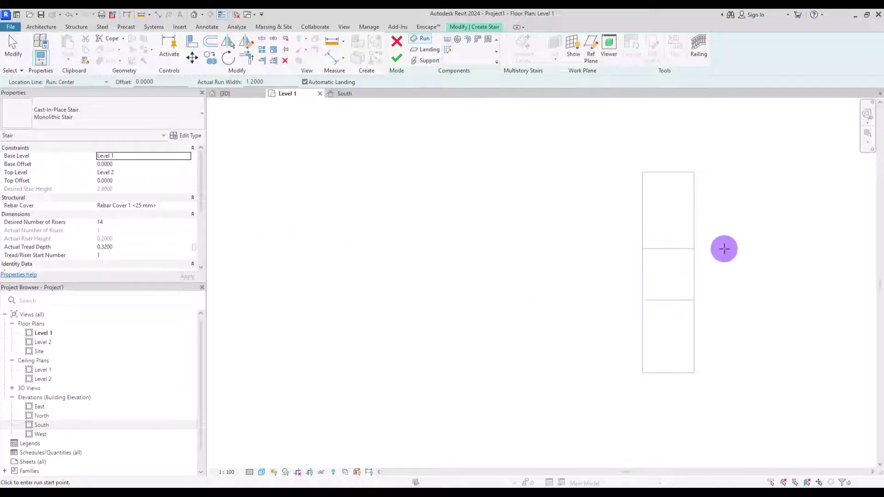
Step: Check the level heights in the South elevation and set the stair's desired number of risers to 17
scroll(197, 167, down, 2)
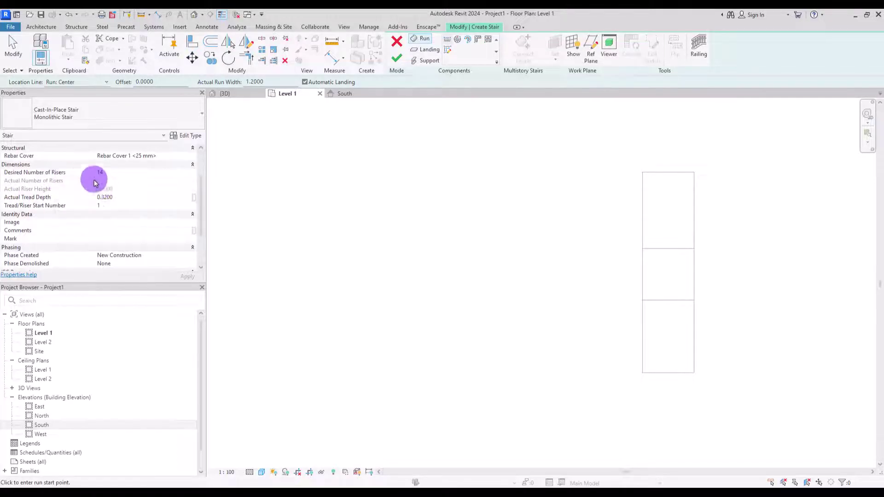
click(345, 94)
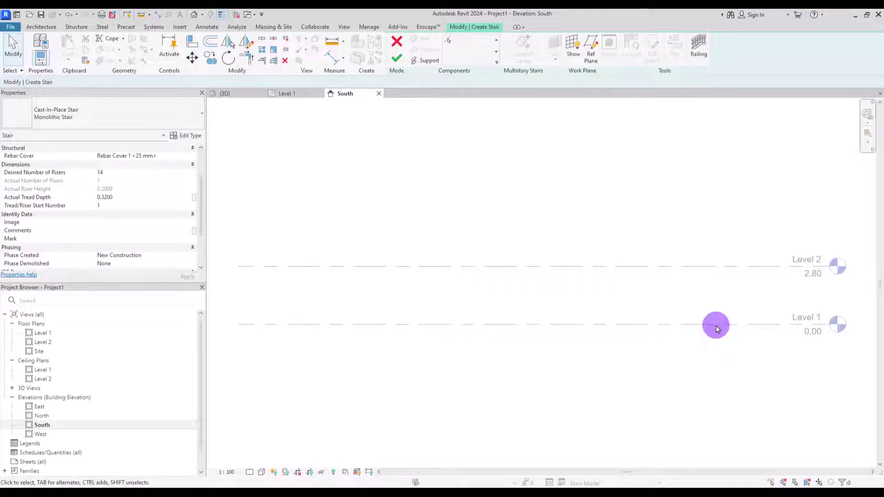
click(100, 173)
text(14)
key(Return)
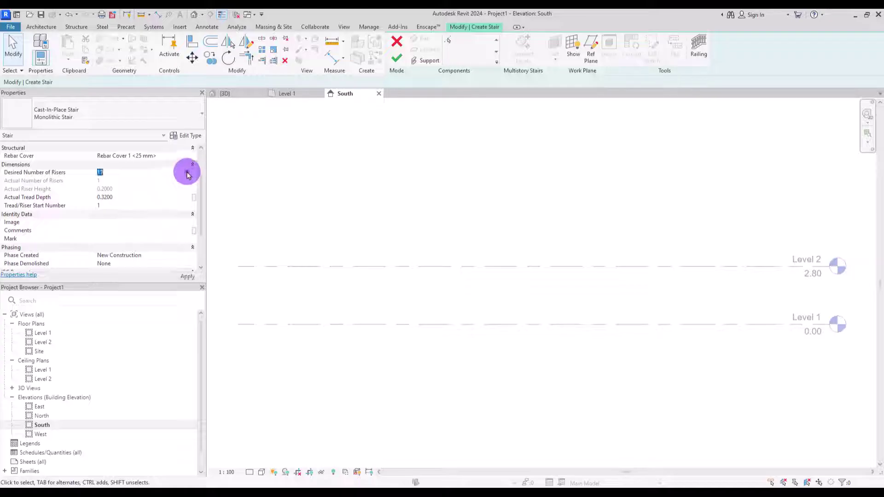
click(295, 197)
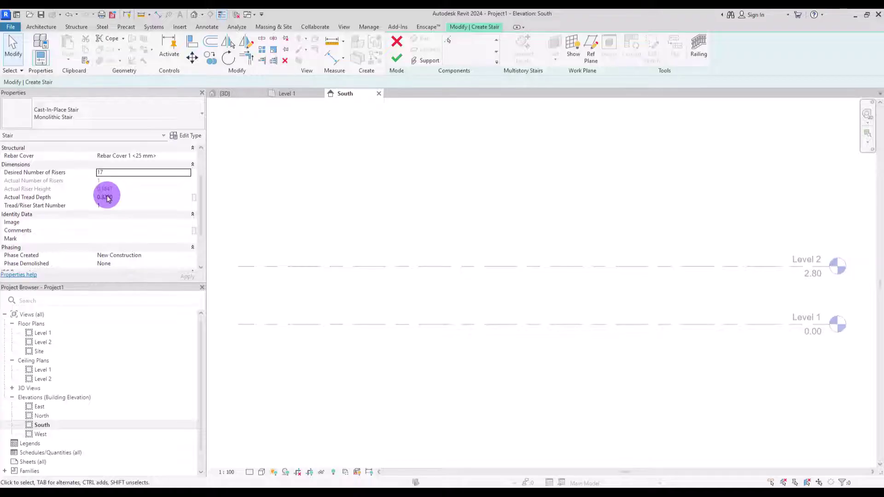
Step: Return to the Level 1 floor plan and start a custom sketched run, ready to draw risers
click(287, 94)
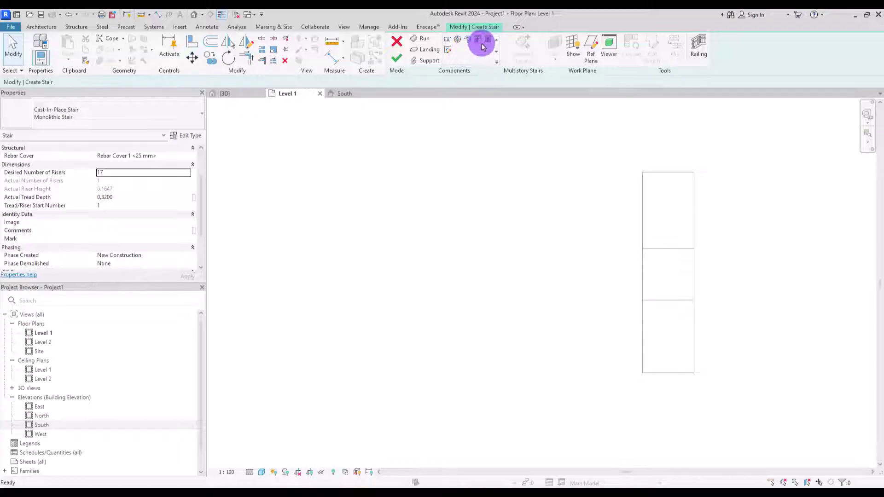
click(447, 51)
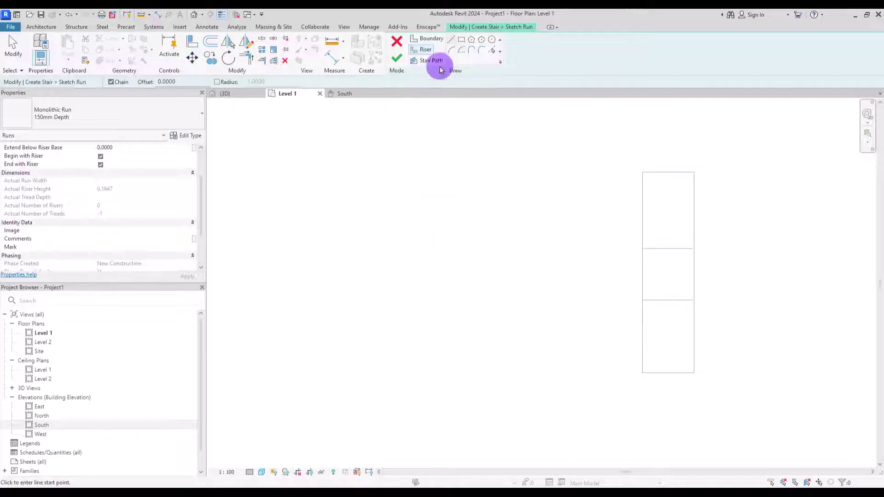
click(427, 51)
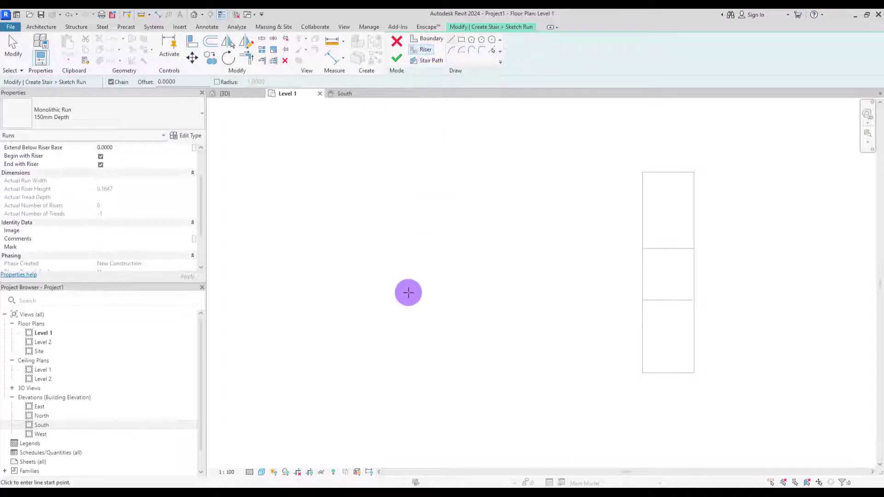
click(392, 279)
click(466, 278)
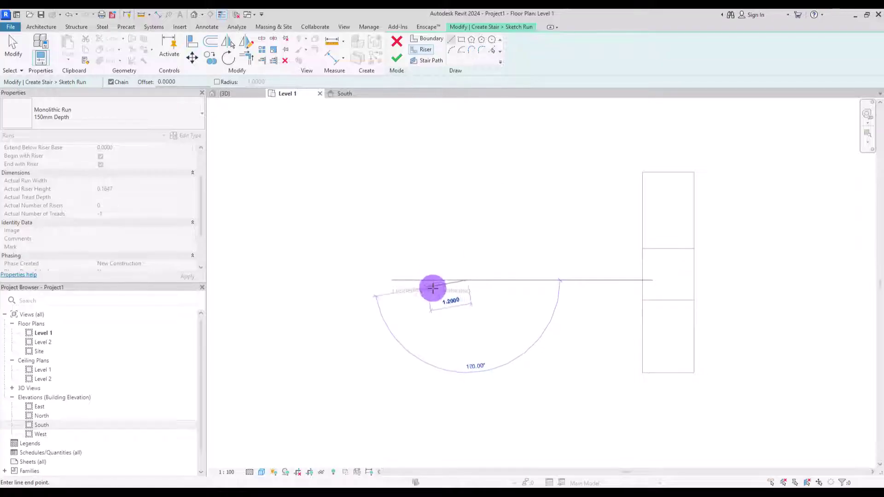
key(Escape)
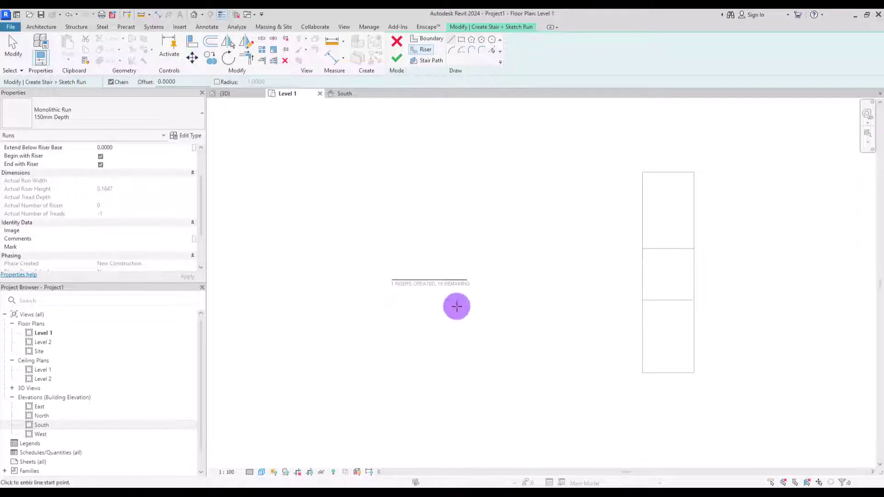
key(Escape)
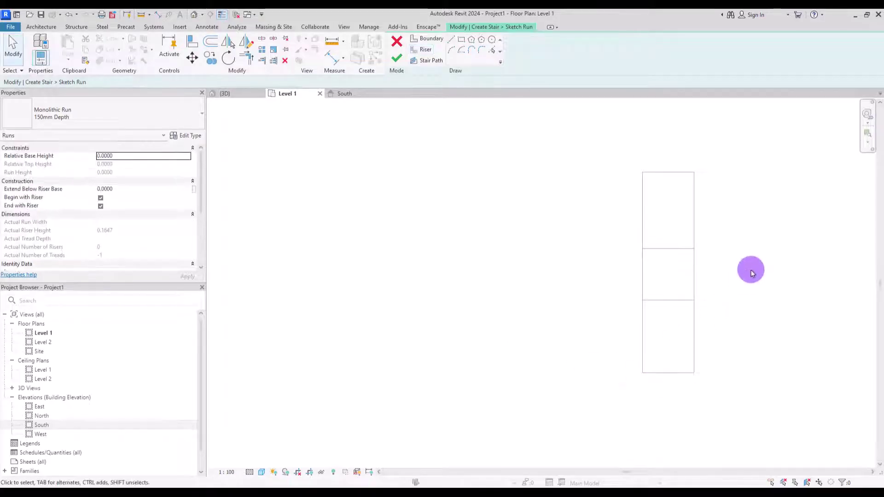
Step: Create the first riser by picking the bottom edge of the stair outline with Pick Lines
middle_drag(750, 268, 597, 256)
scroll(508, 229, up, 1)
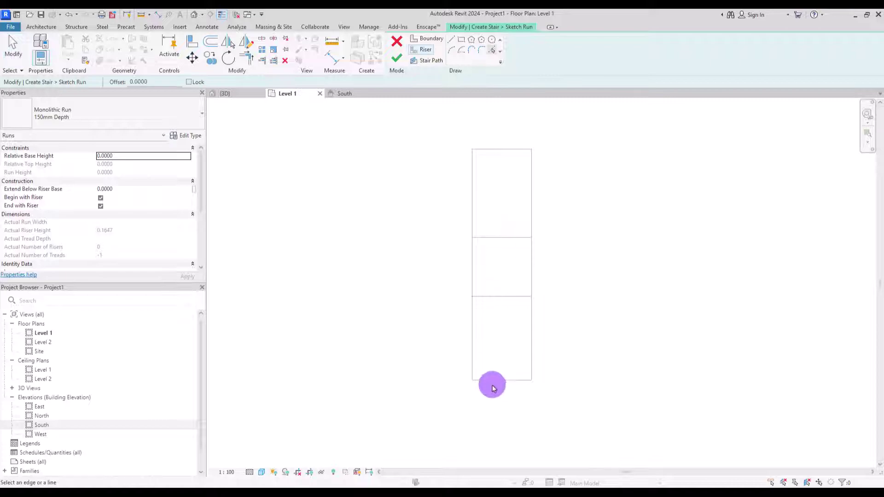
click(492, 50)
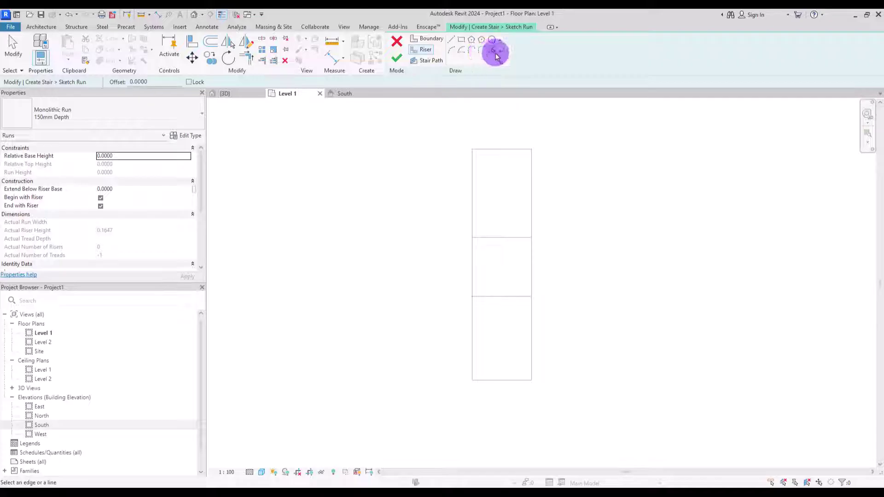
click(500, 382)
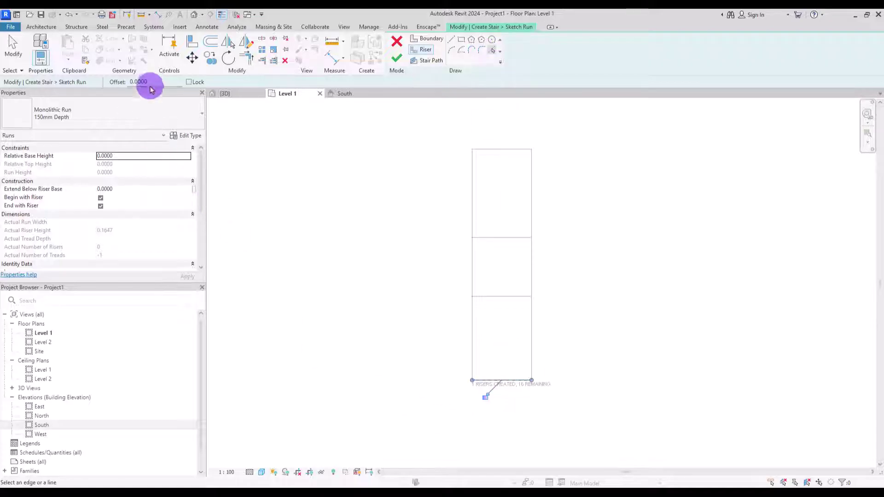
Step: Set the offset to 0.25 and add successive risers upward from the first one, filling the lower flight below the landing
drag(152, 82, 132, 81)
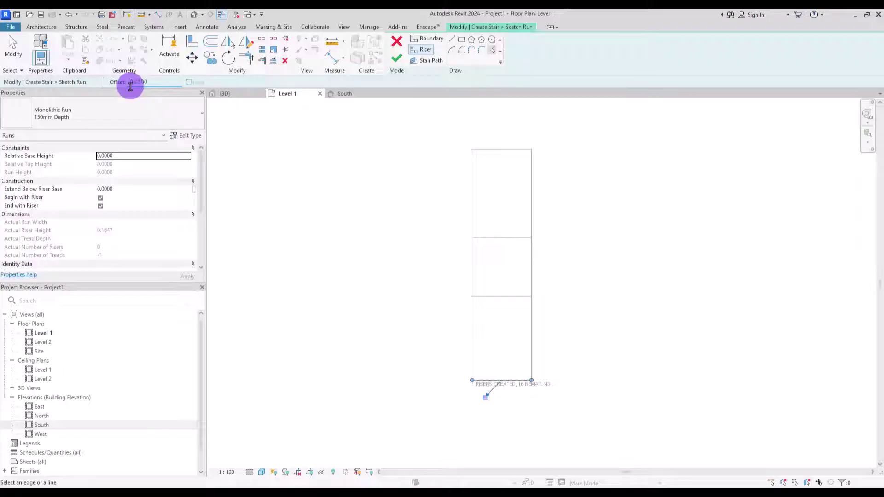
click(485, 379)
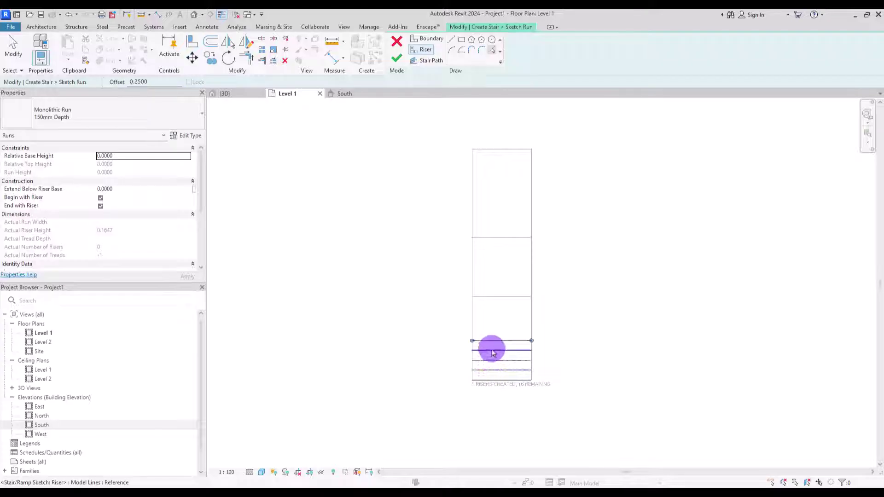
click(495, 332)
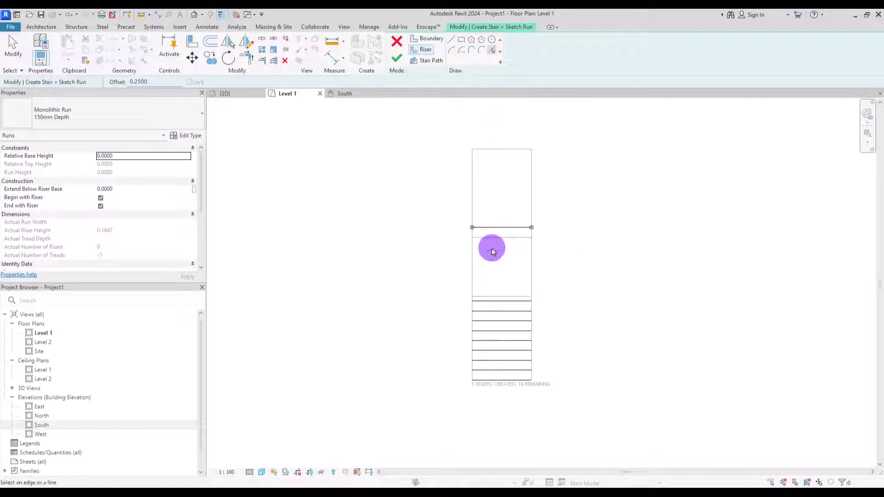
Step: Offset successive risers at 0.25 above the landing to fill the upper flight, completing 17 risers in total
click(494, 231)
click(494, 224)
click(496, 213)
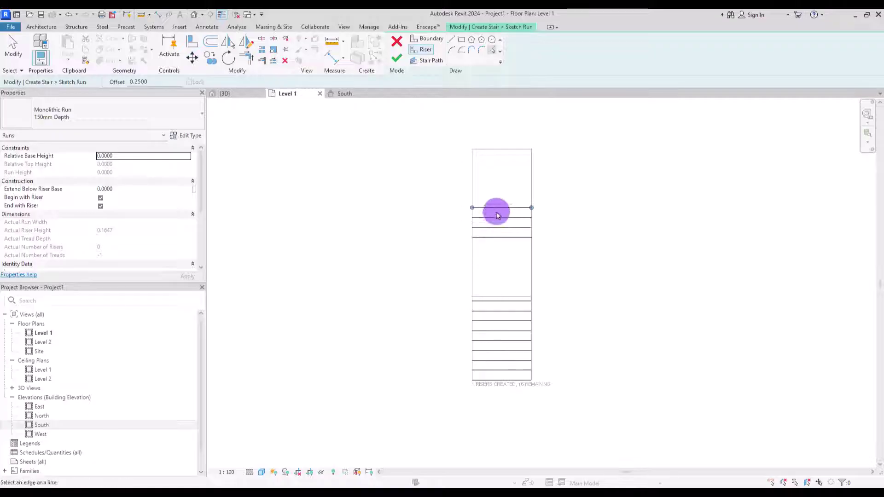
click(496, 208)
click(497, 197)
click(499, 188)
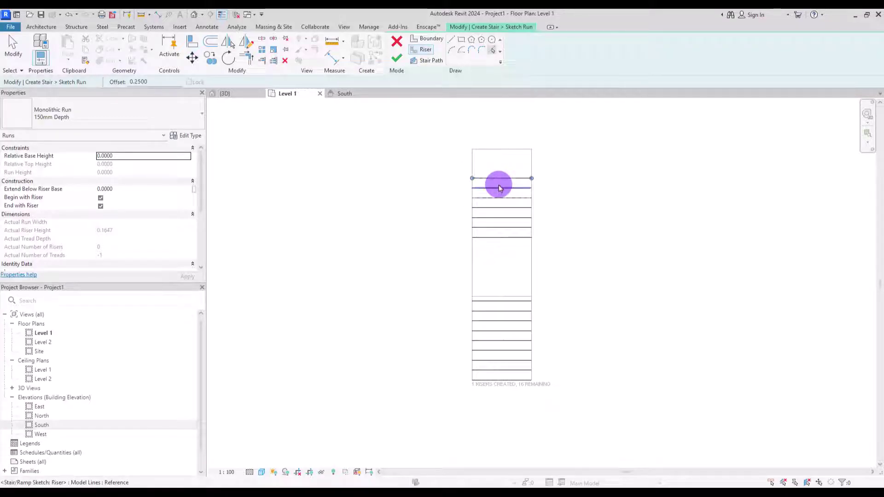
click(496, 180)
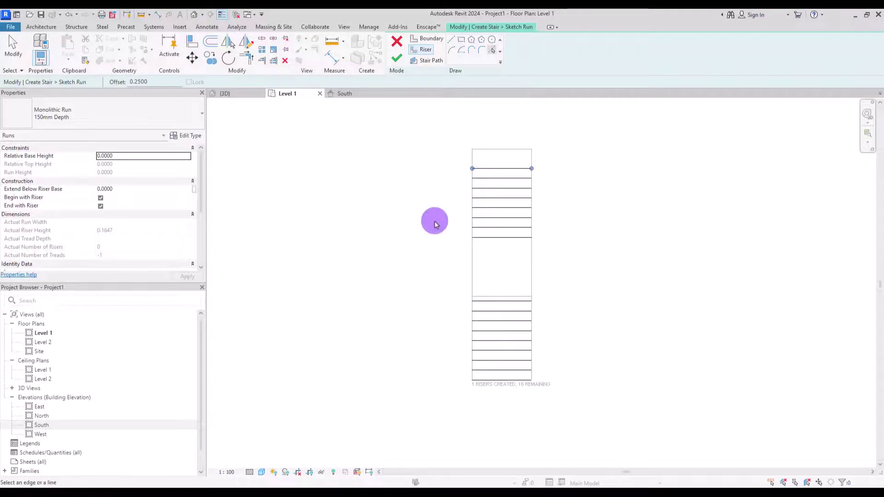
Step: Draw the two run boundary lines along both sides of the stair, joining the ends of the topmost and bottommost risers
click(427, 40)
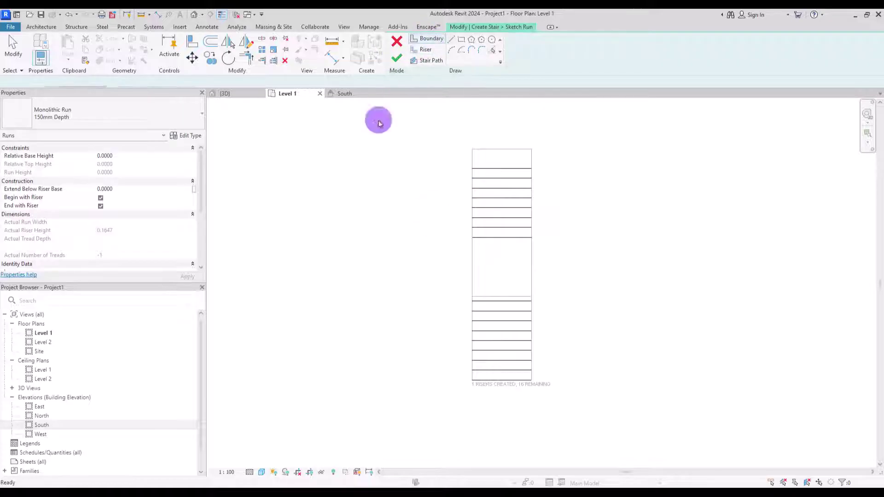
click(471, 168)
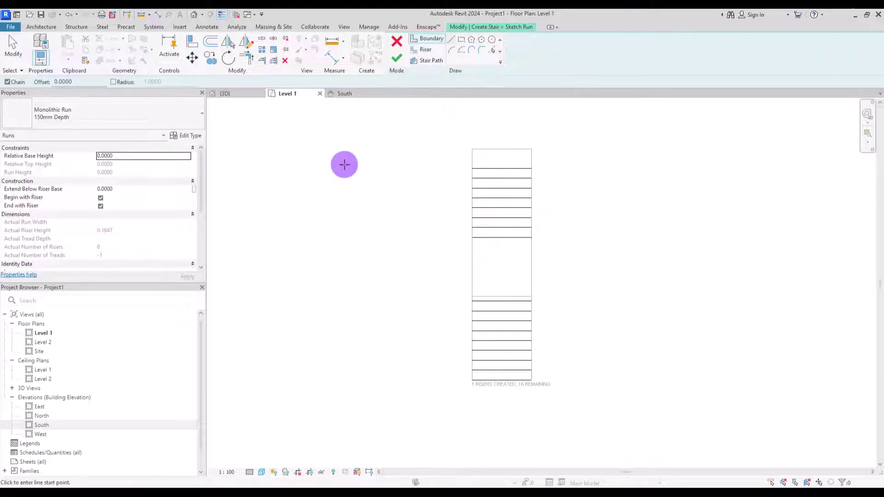
click(344, 165)
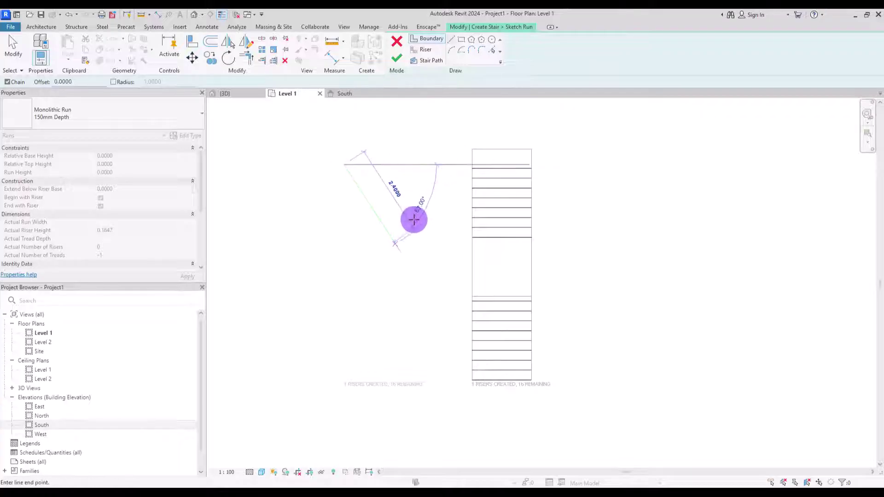
key(Escape)
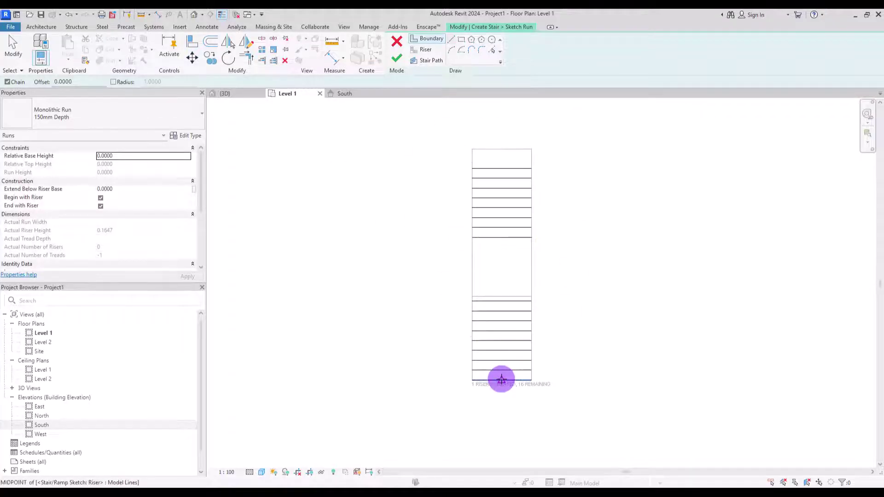
click(472, 169)
click(472, 380)
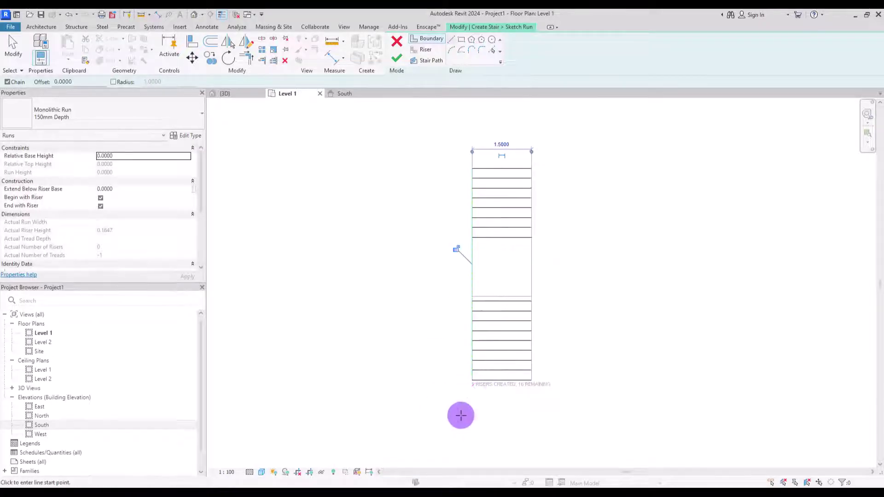
click(532, 380)
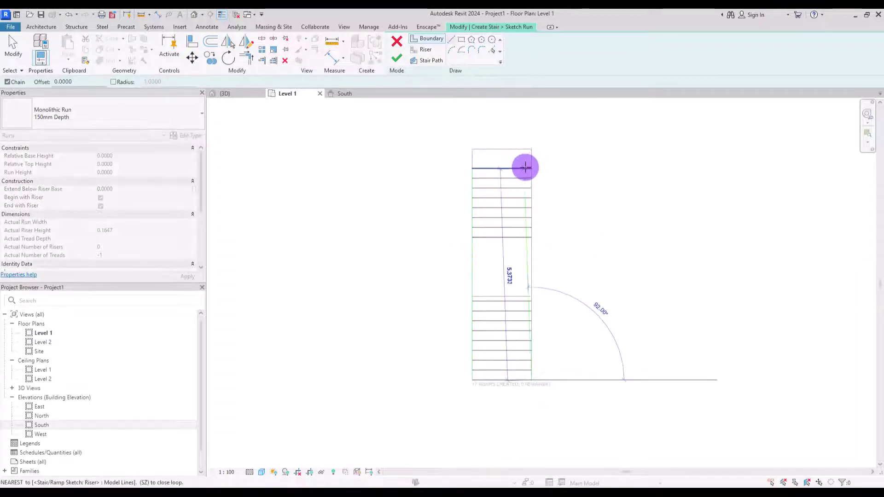
key(Escape)
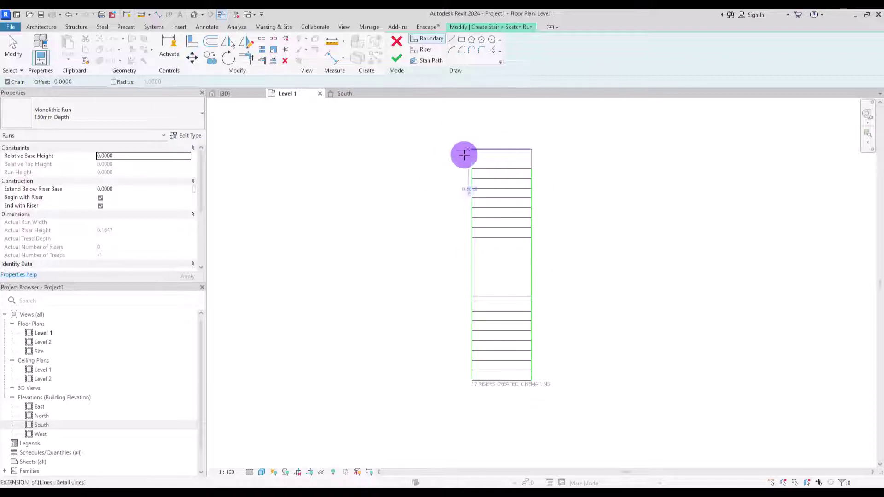
Step: Draw the stair path from the midpoint of the topmost riser to the midpoint of the bottommost riser and finish the run sketch
click(428, 60)
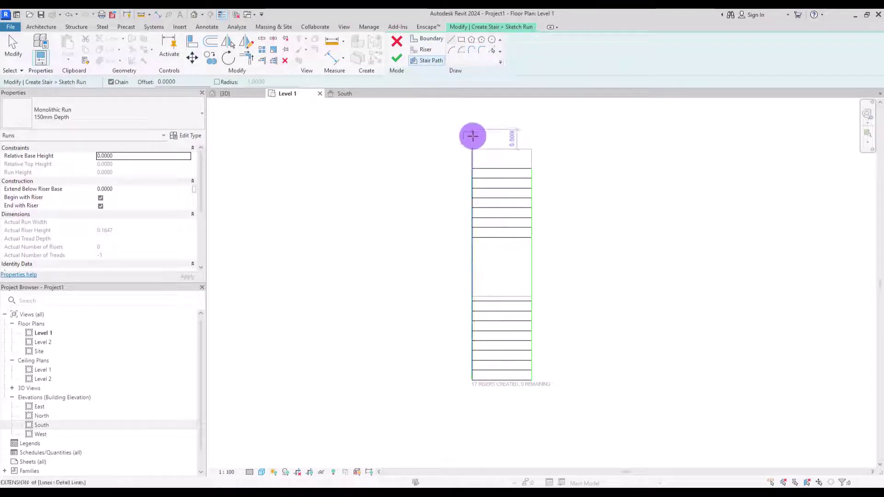
click(502, 168)
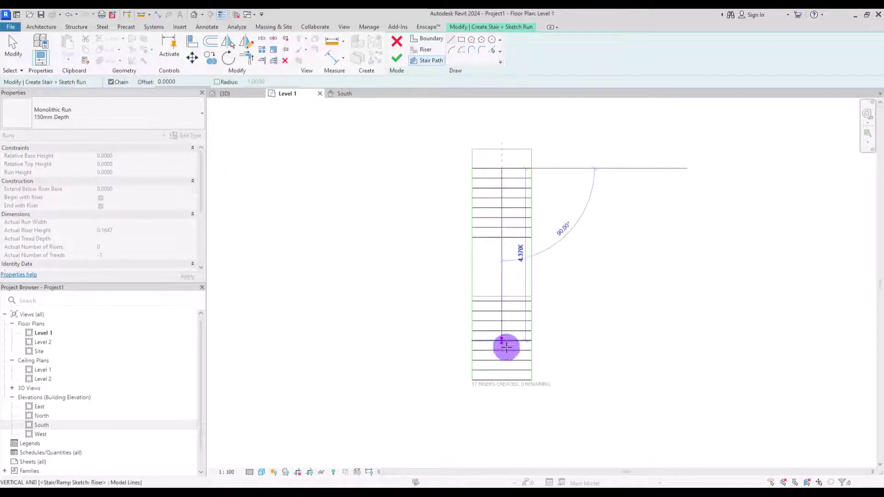
click(502, 380)
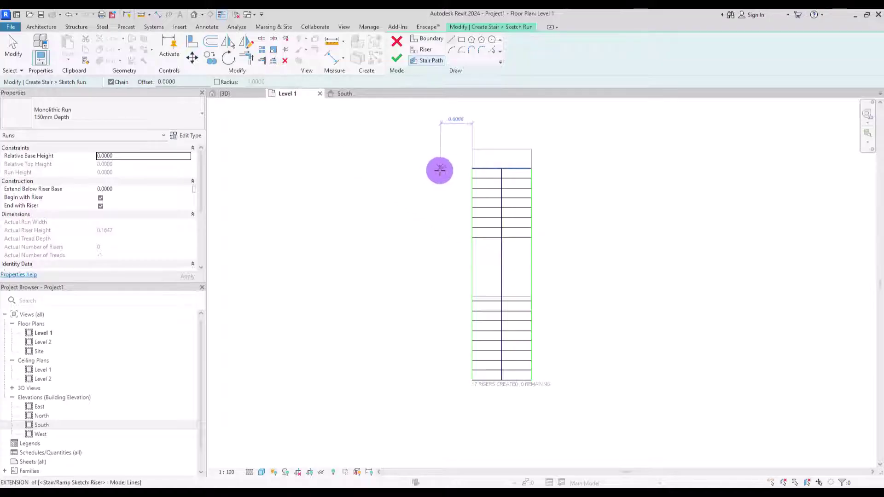
click(397, 60)
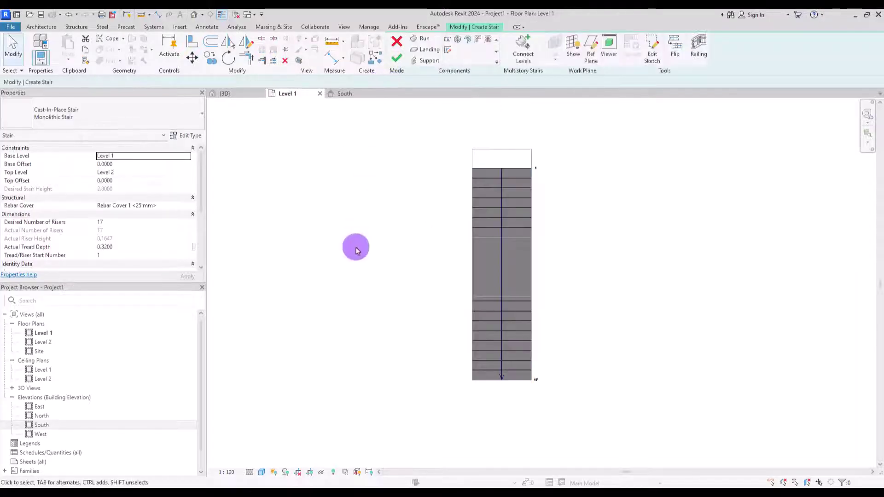
Step: Inspect both flights and the landing of the stair in the 3D view, and finish the stair
key(ctrl+Tab)
scroll(453, 342, up, 1)
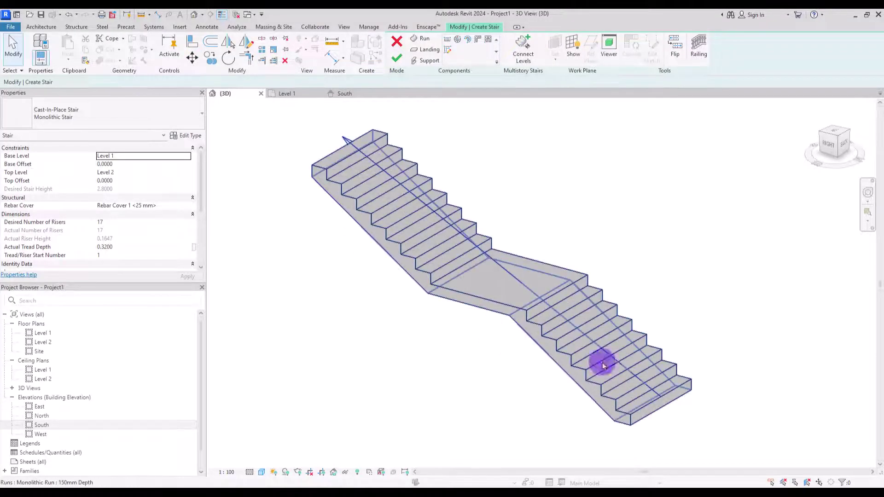
shift+middle_drag(642, 300, 596, 278)
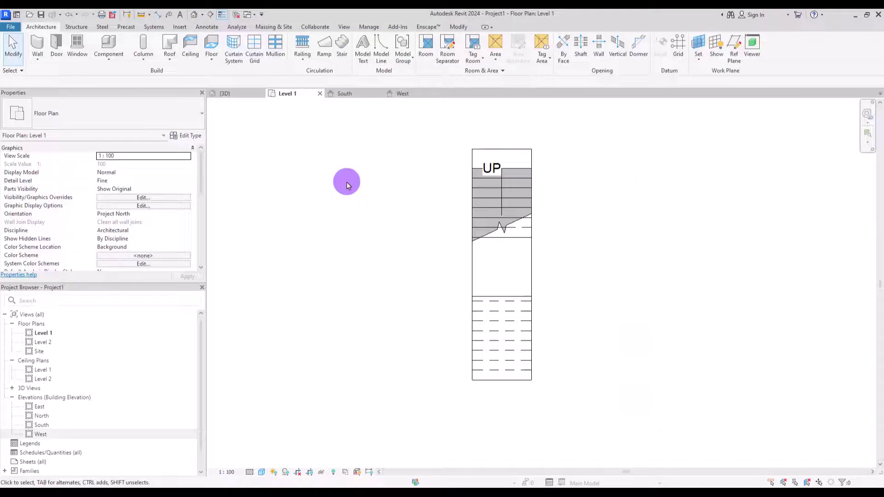
Step: Check the top of the stair against Level 2 in the West elevation
click(411, 94)
scroll(661, 246, up, 4)
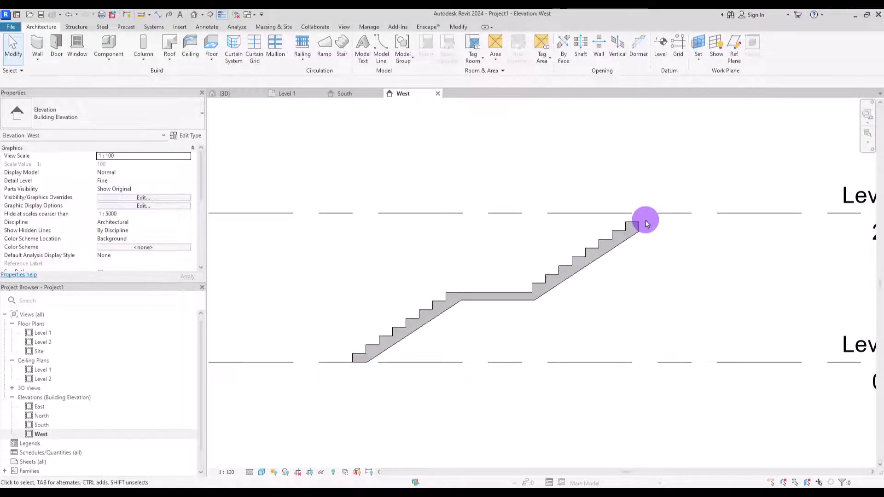
scroll(561, 256, down, 2)
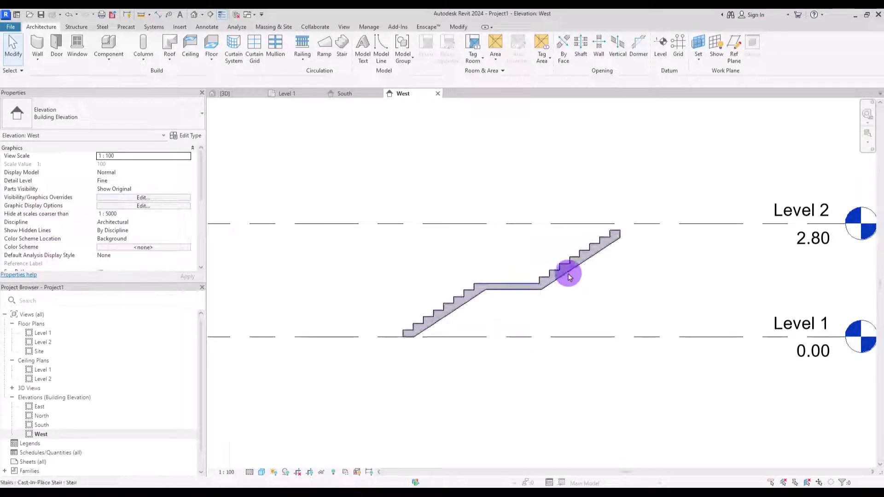
Step: Edit the stair so its run does not end with a riser, set the desired number of risers to 16, and finish the edit
click(566, 274)
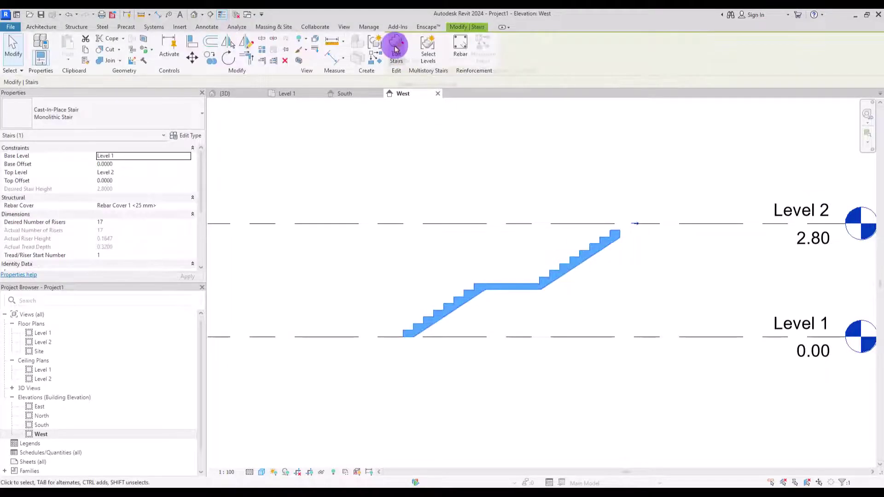
click(395, 46)
click(483, 293)
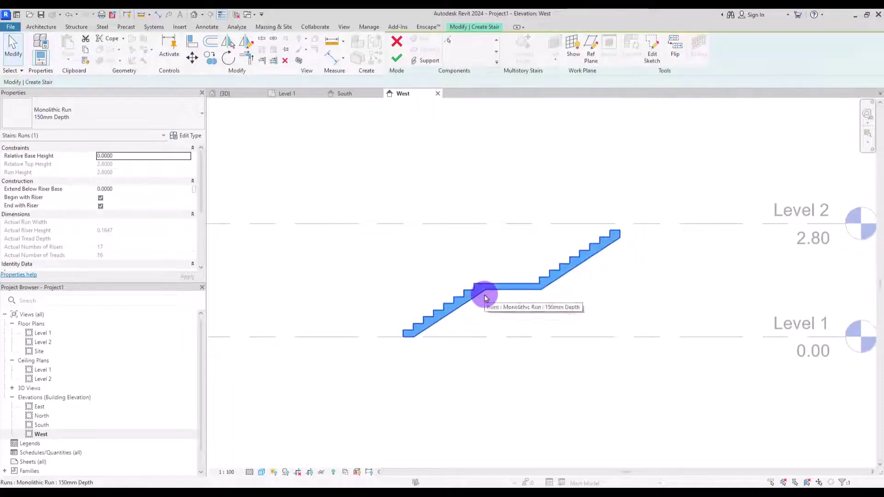
scroll(201, 191, down, 2)
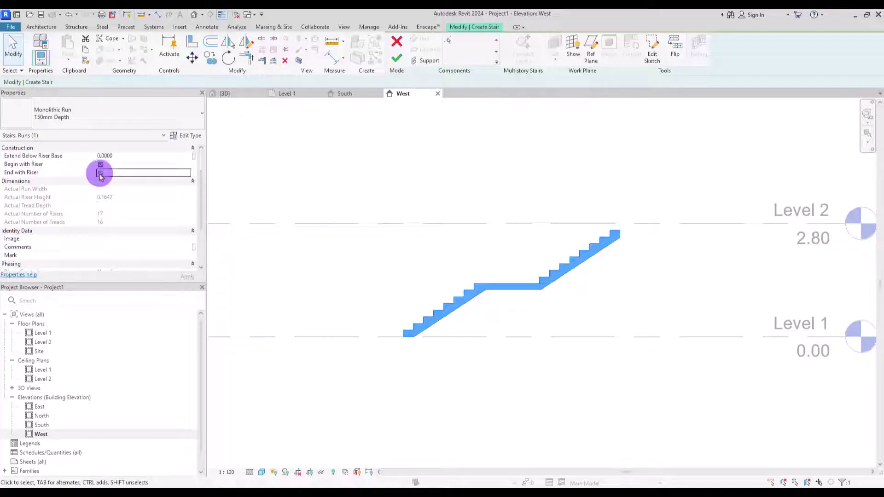
click(273, 187)
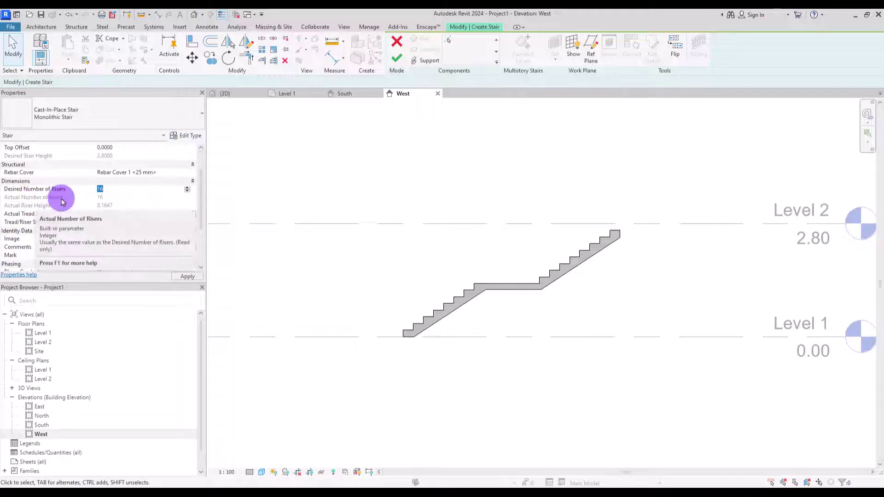
click(397, 58)
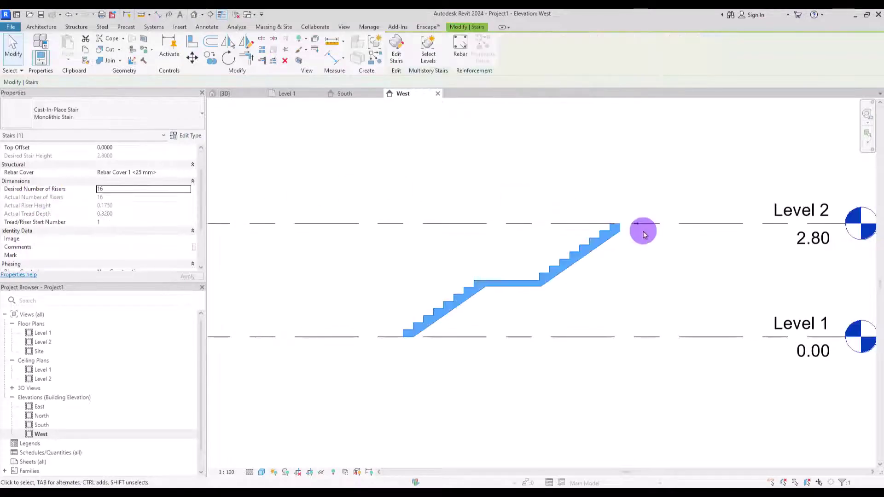
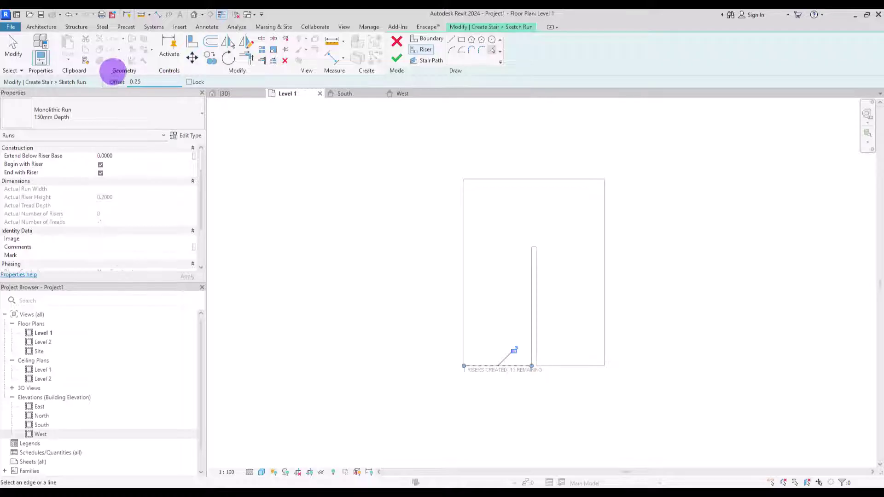
Step: Offset copies of the bottommost riser upward at 0.25 spacing until the first flight has seven risers
key(Return)
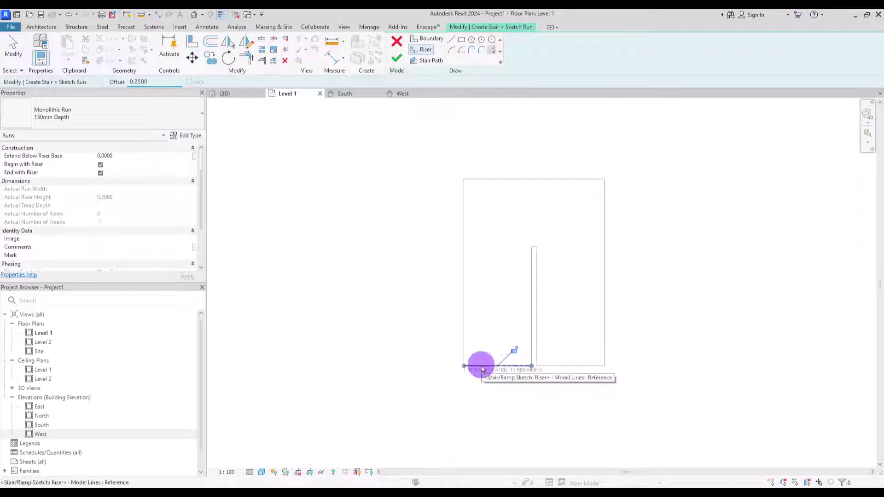
drag(161, 82, 108, 79)
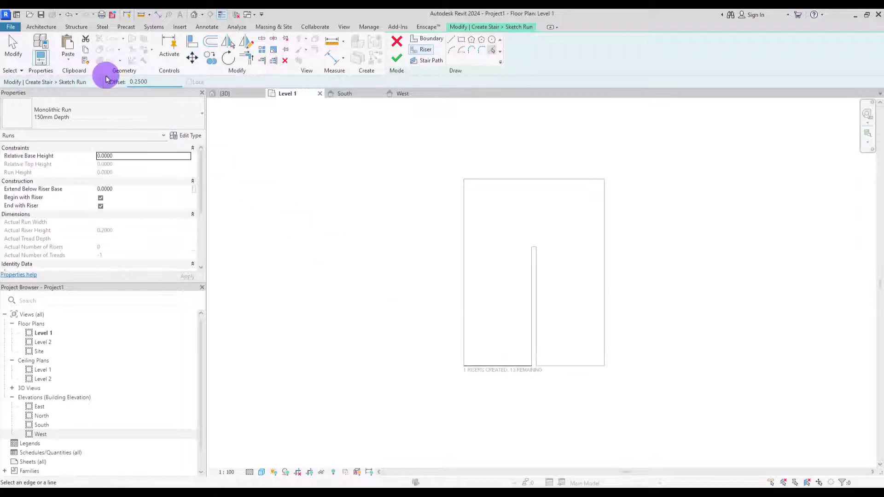
click(489, 365)
click(488, 344)
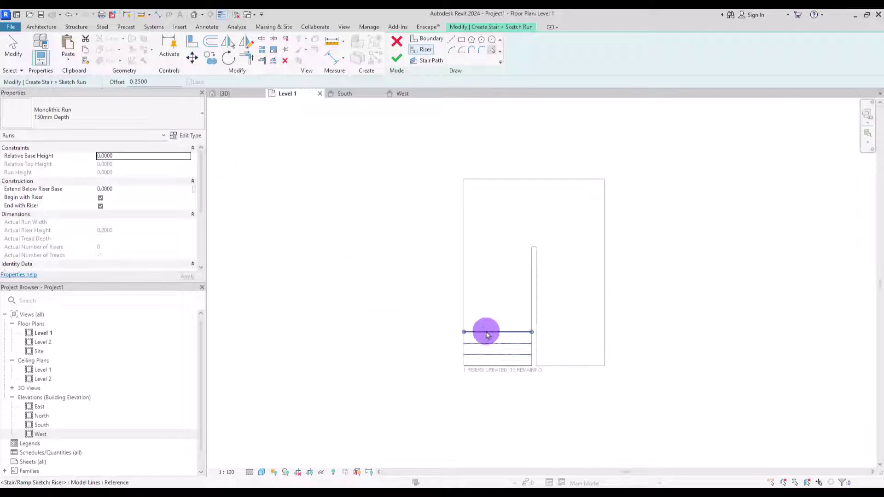
click(485, 321)
click(487, 309)
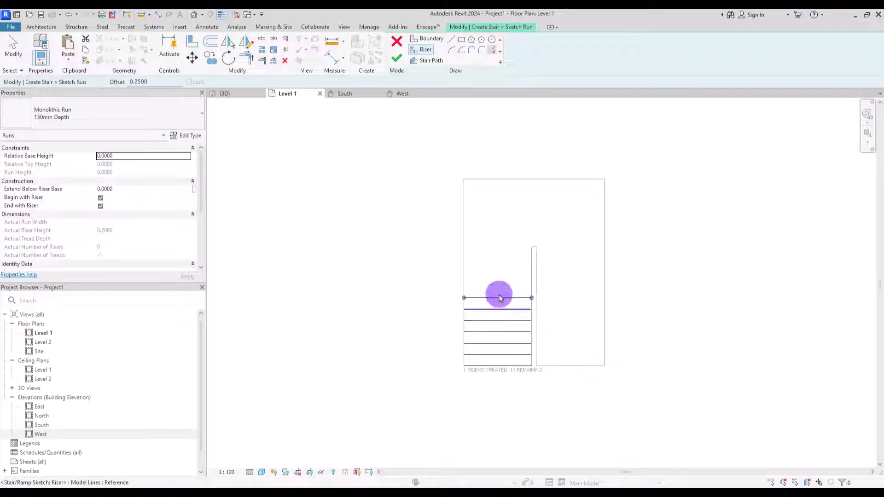
Step: Mirror the first flight's risers to the second flight about a vertical axis through the midpoint of the outline's far edge
key(Escape)
click(246, 42)
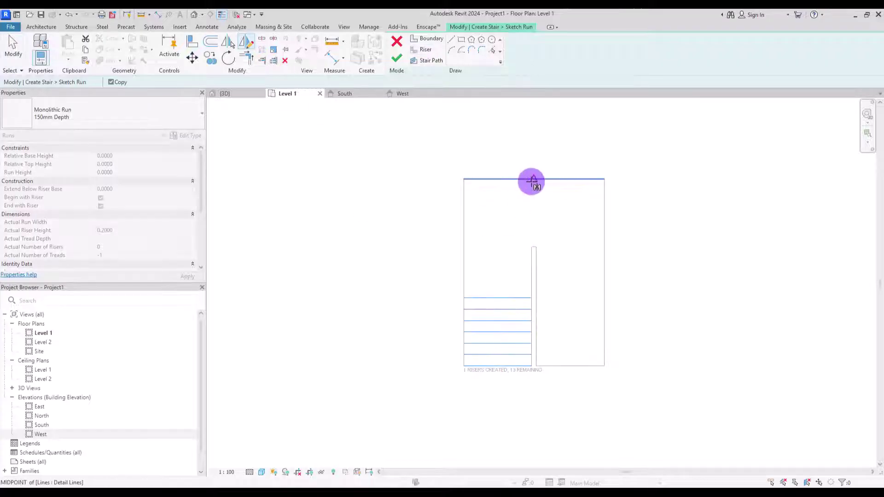
click(534, 179)
click(534, 205)
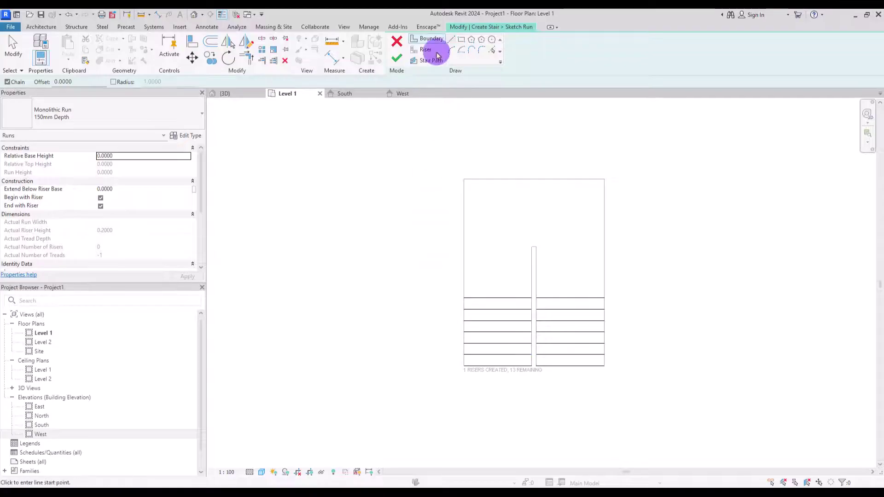
Step: Draw the outer run boundary about 2.8 m up the first flight's outer side, across the landing, and down the second flight's outer side
click(427, 38)
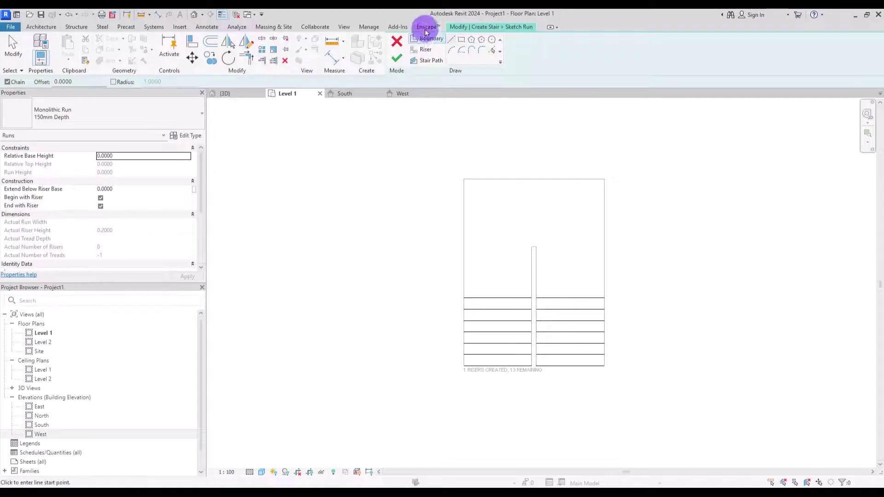
click(464, 366)
click(464, 239)
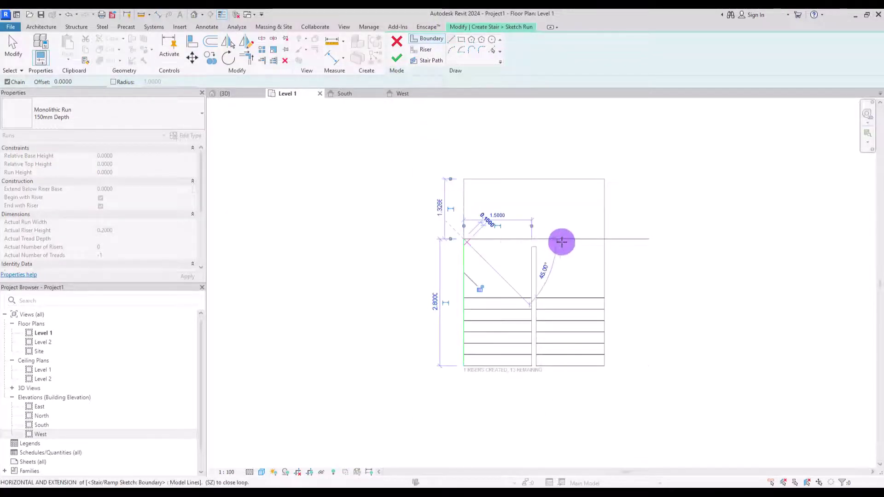
click(604, 239)
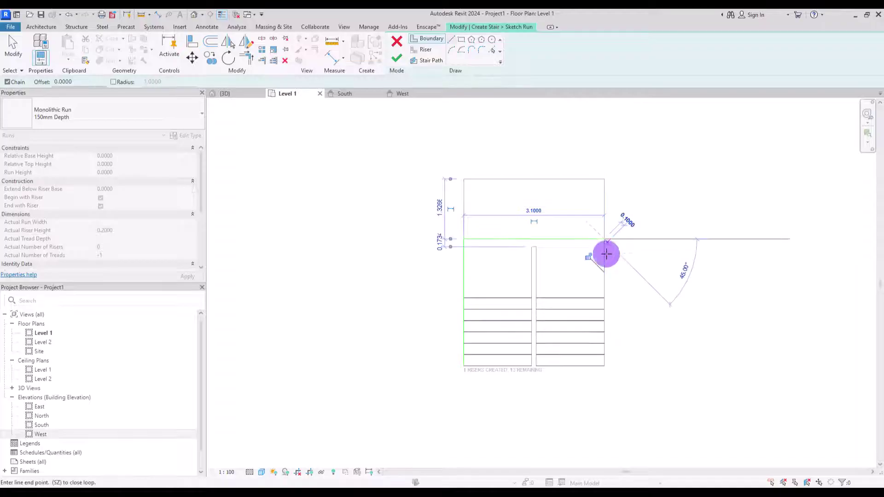
click(604, 366)
key(Escape)
Step: Draw a rectangular inner boundary in the gap between the flights, extending just past the last risers, and delete its bottom edge
scroll(557, 331, up, 3)
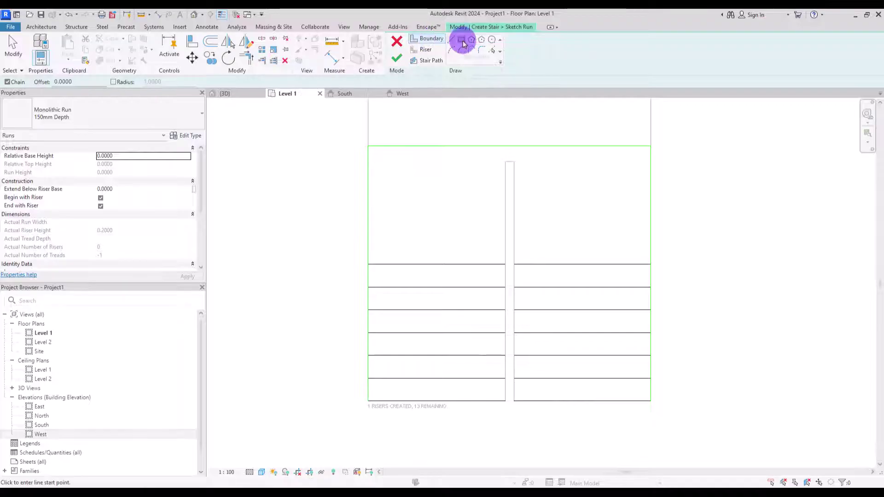
click(462, 41)
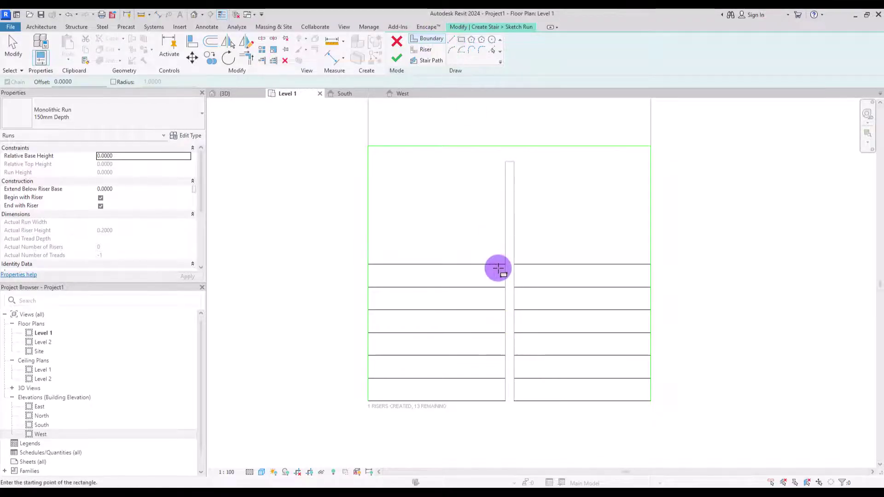
click(506, 402)
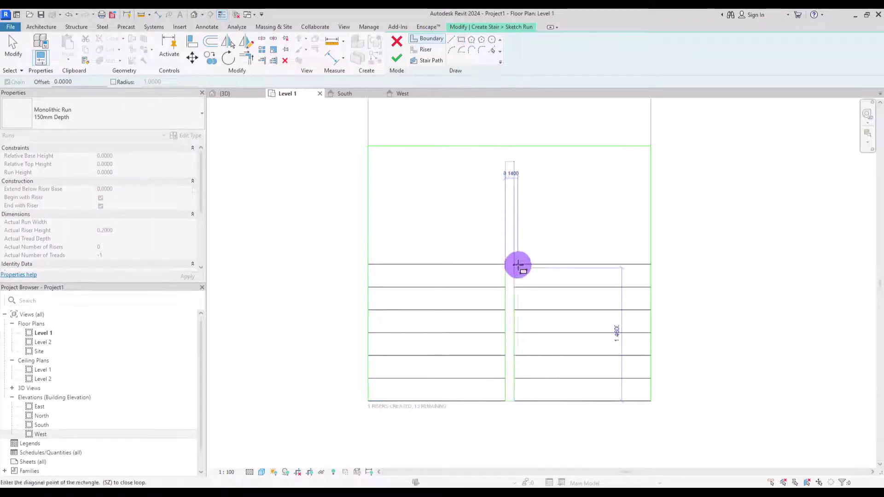
click(513, 250)
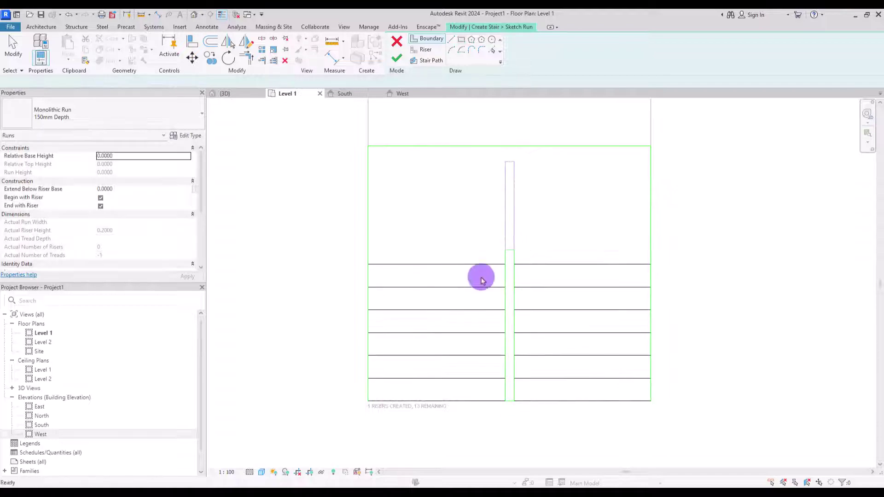
key(Escape)
drag(482, 426, 527, 392)
key(Delete)
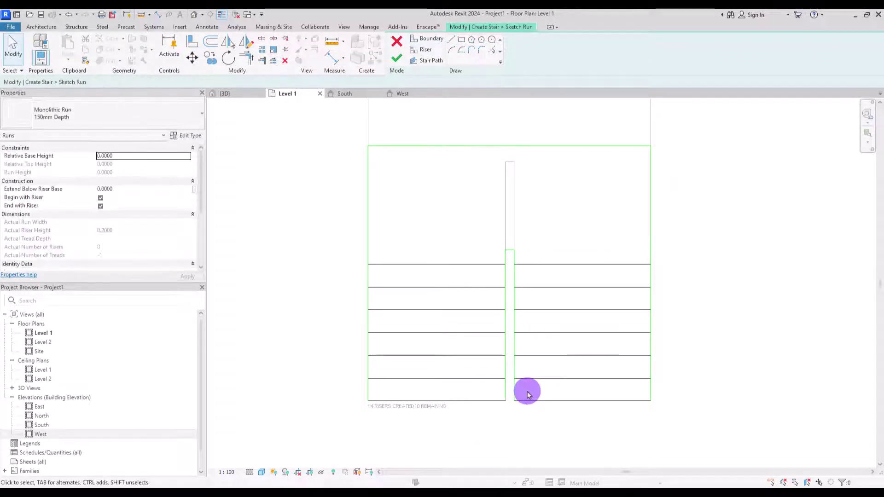
Step: Draw a U-shaped stair path from the first flight's bottom riser midpoint, across the landing, to the second flight's bottom riser, and finish the run sketch
scroll(514, 255, up, 5)
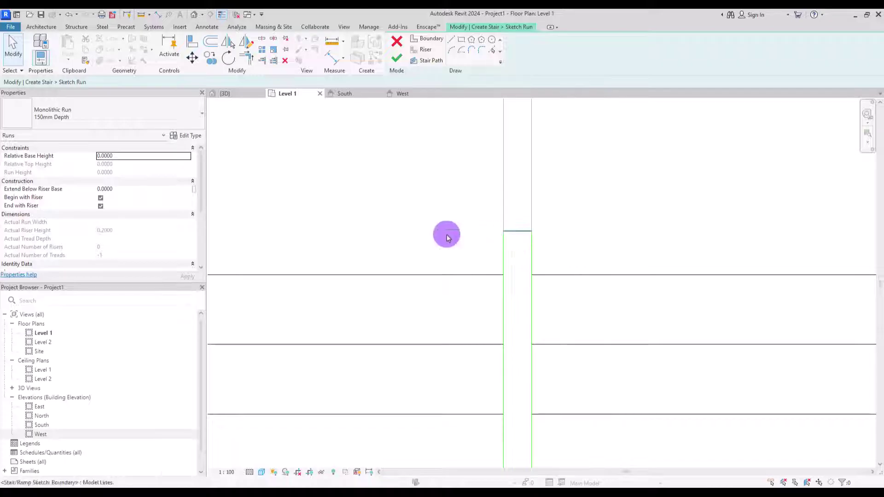
scroll(446, 233, down, 3)
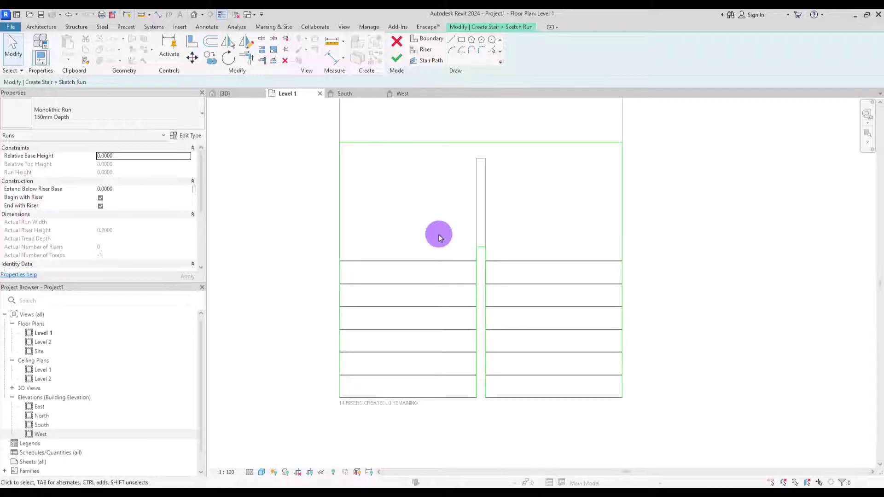
click(422, 62)
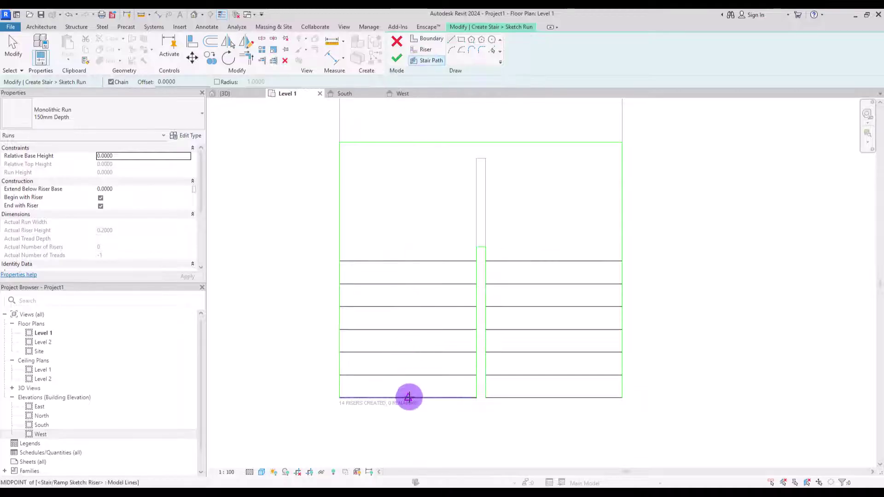
click(408, 396)
click(405, 190)
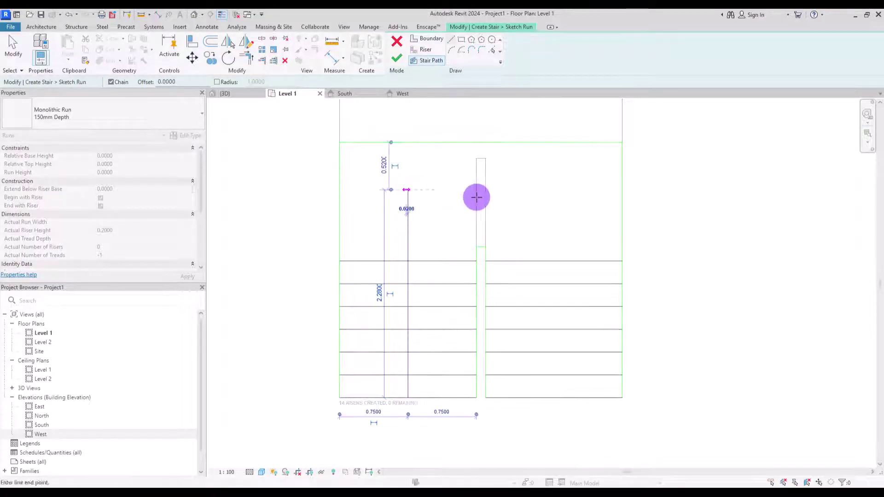
click(555, 188)
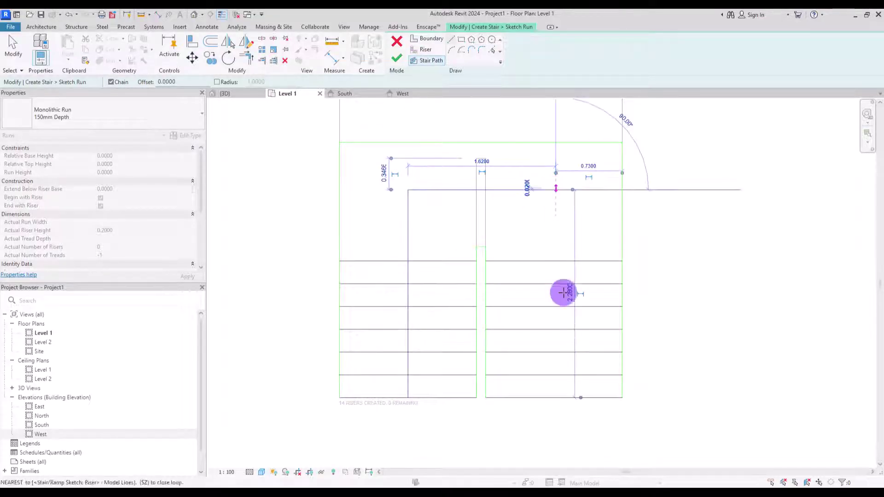
click(556, 397)
key(Escape)
key(Escape)
scroll(561, 377, down, 2)
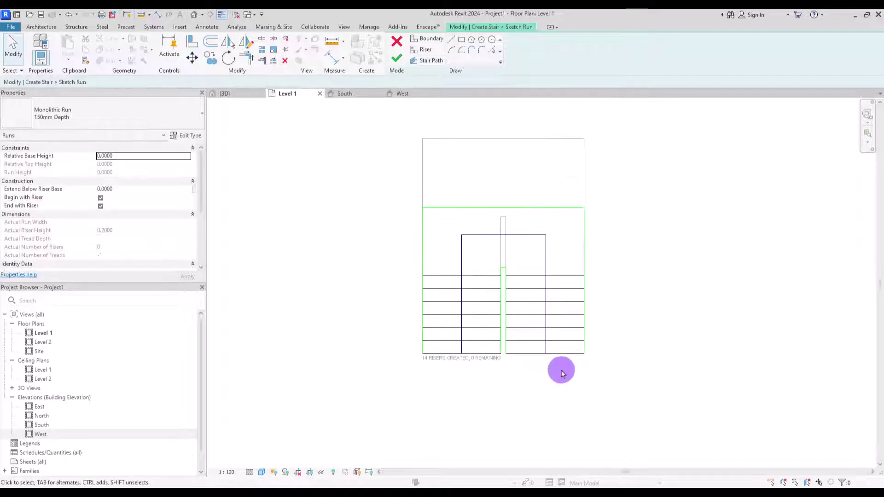
click(391, 65)
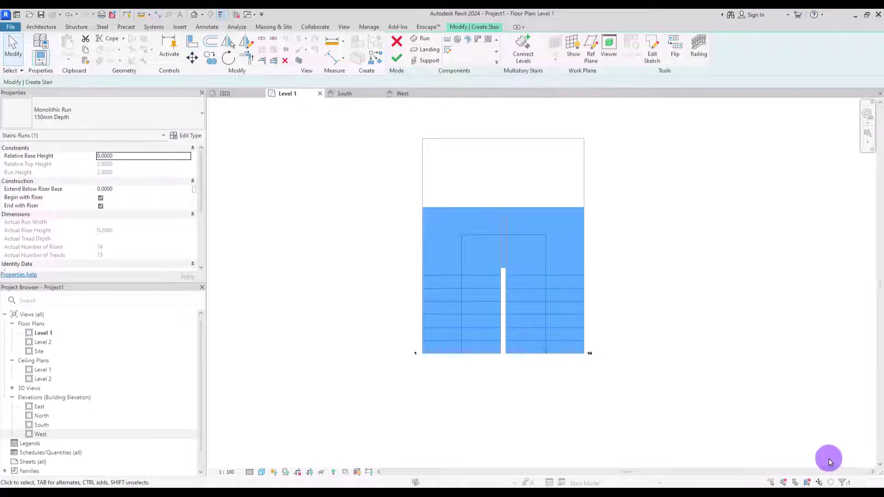
Step: Isolate the stair with a selection box in the 3D view and orbit to inspect its flights and landing
click(237, 94)
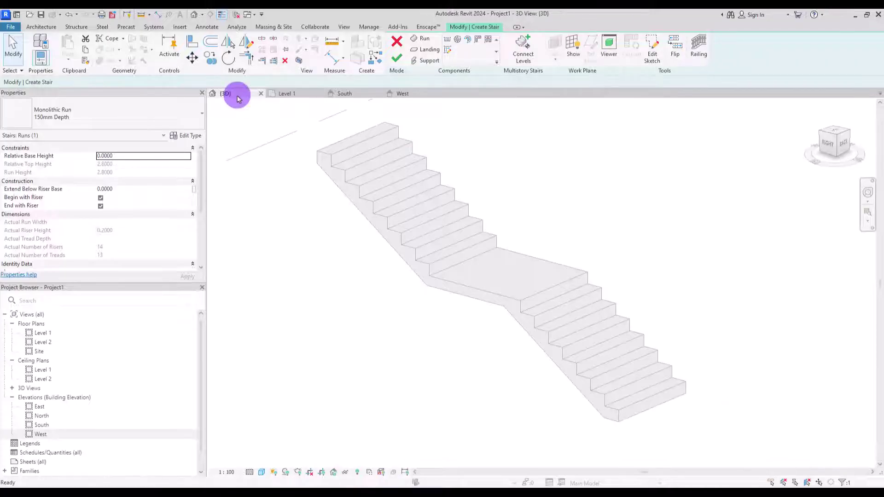
click(298, 61)
shift+middle_drag(574, 159, 380, 382)
click(781, 322)
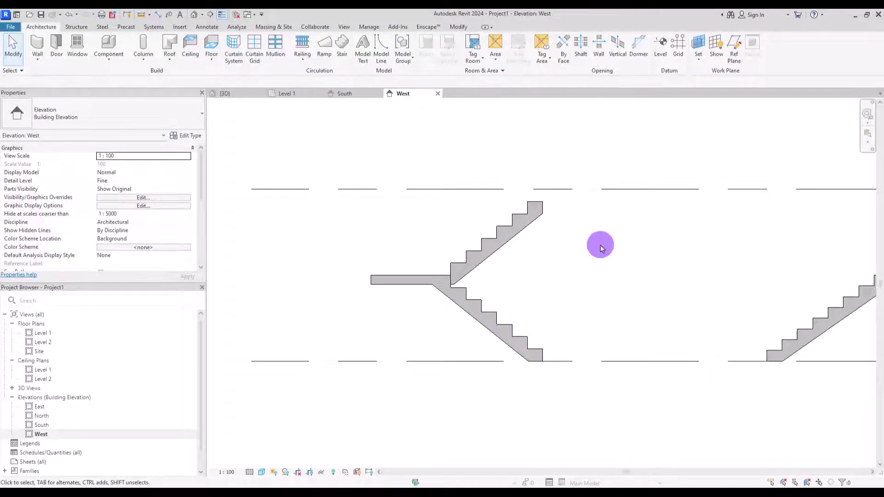
Step: Edit the stair in the West elevation so its run does not end with a riser, set the desired number of risers to 13, and finish
click(514, 236)
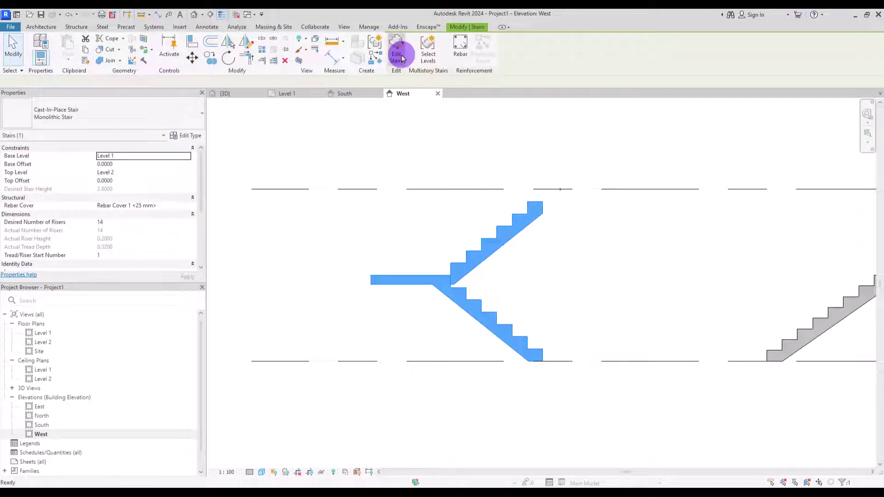
click(399, 53)
click(503, 242)
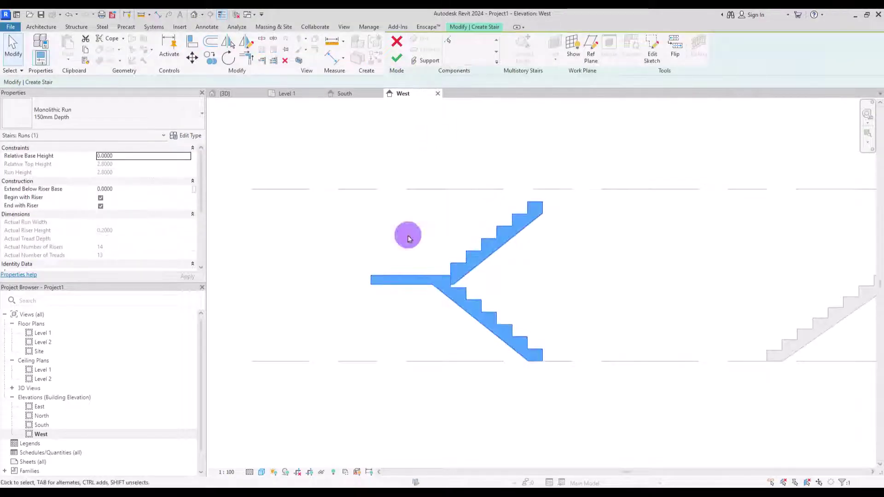
click(100, 206)
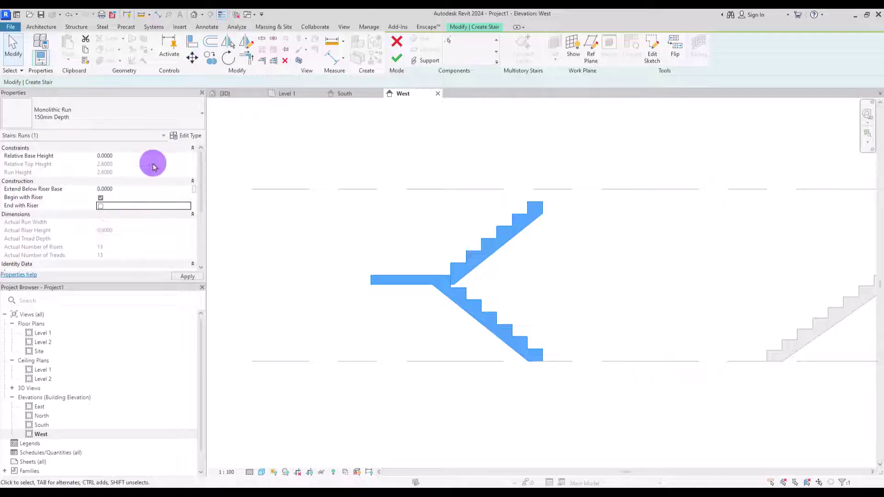
click(308, 142)
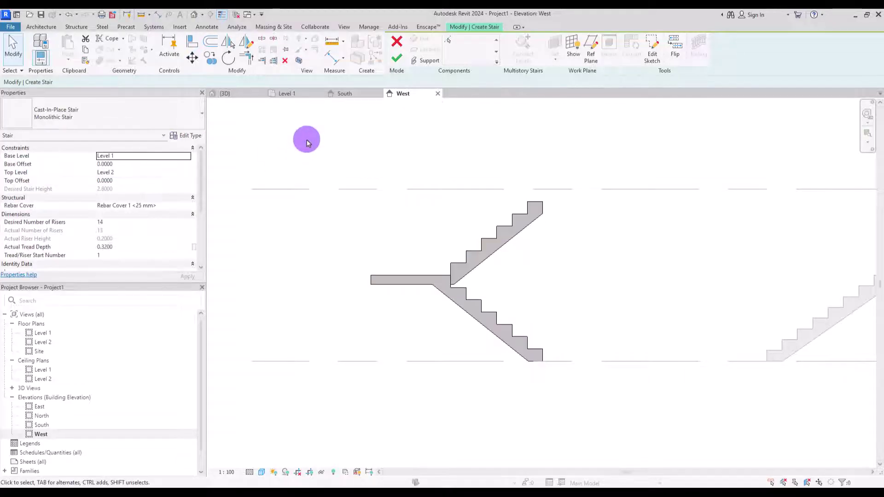
click(186, 225)
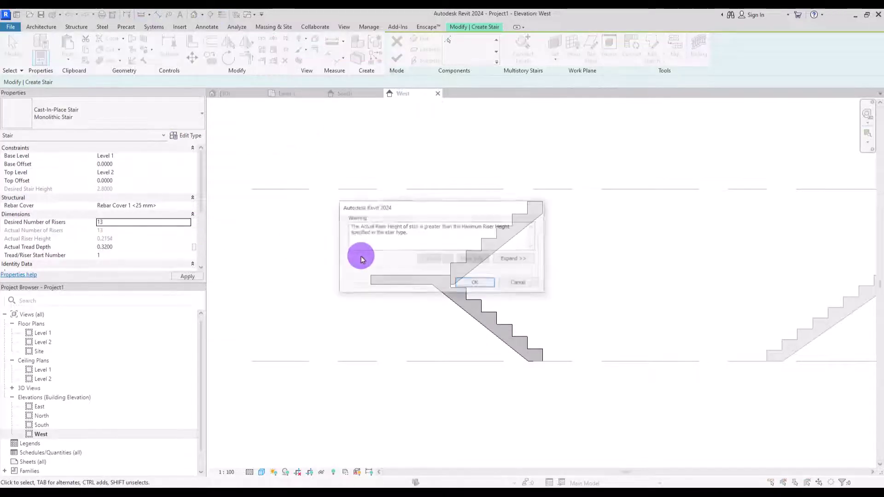
click(476, 283)
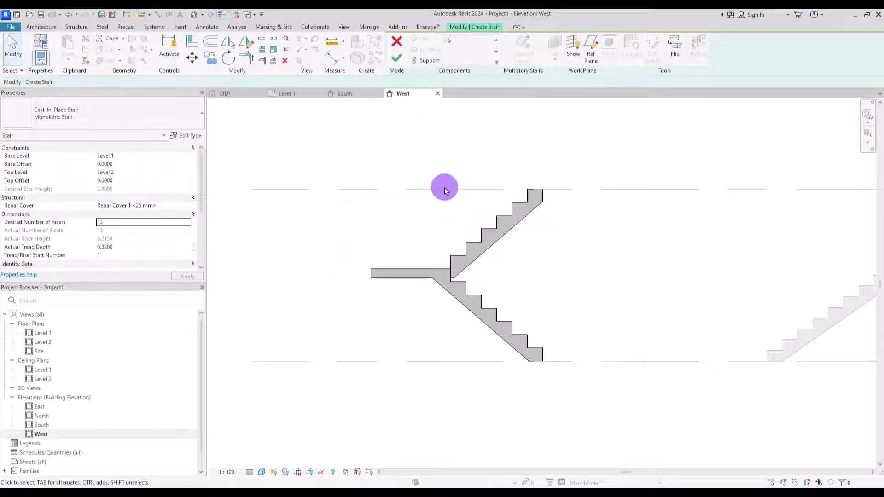
click(397, 57)
Step: From the stair's type properties in the 3D view, enable treads with a thickness of 0.03 for the 150mm Depth run type and apply
click(230, 94)
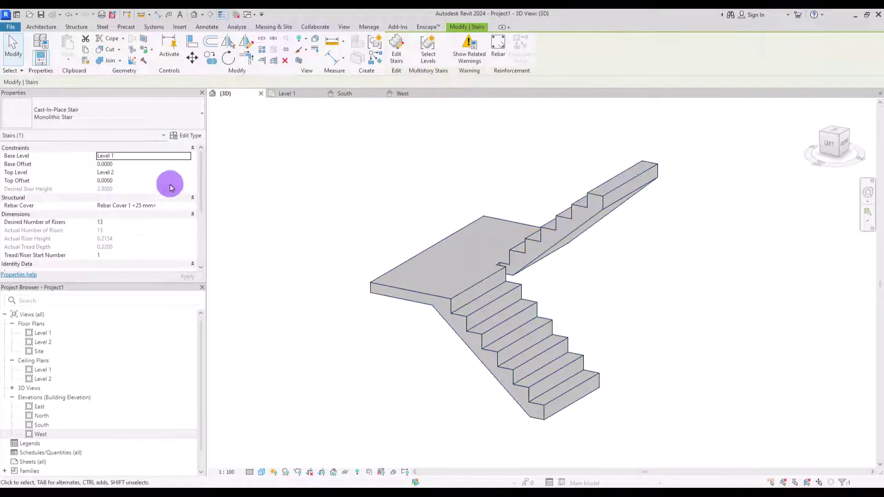
click(180, 135)
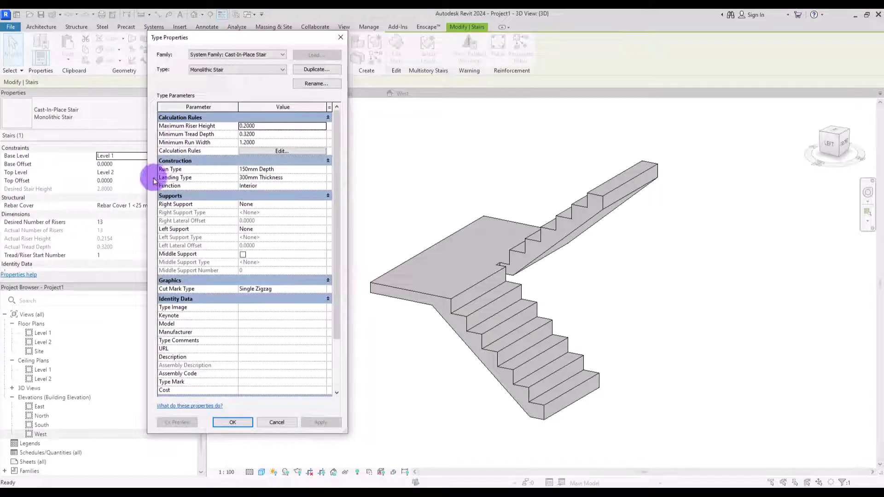
click(323, 169)
click(323, 169)
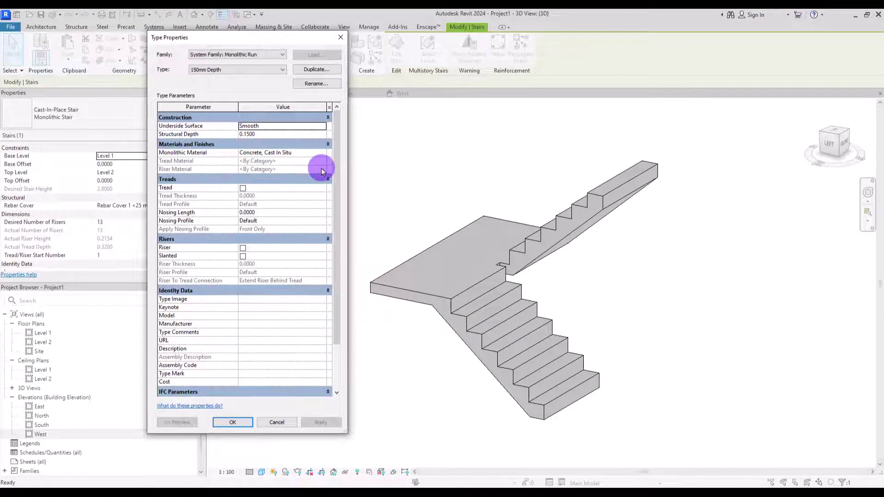
click(243, 188)
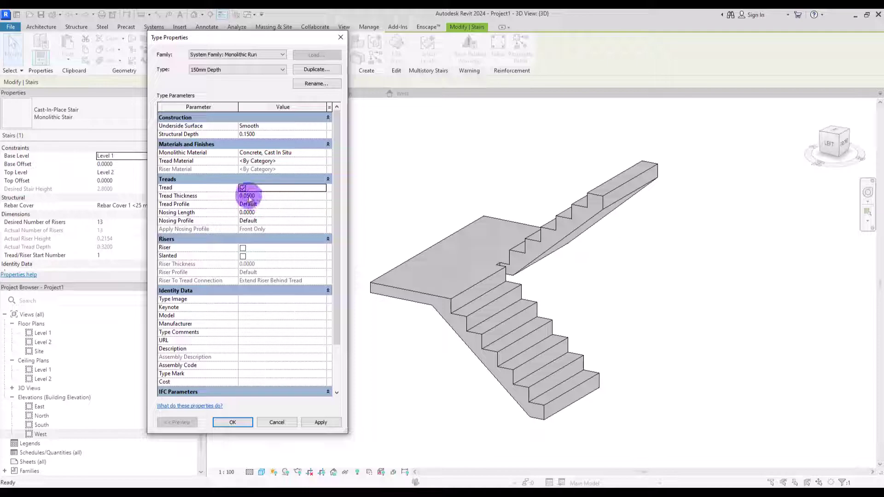
click(248, 196)
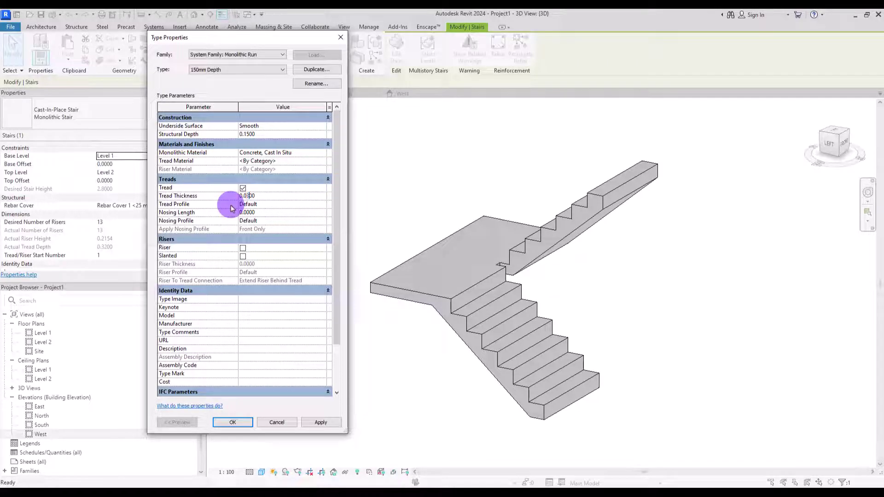
click(321, 421)
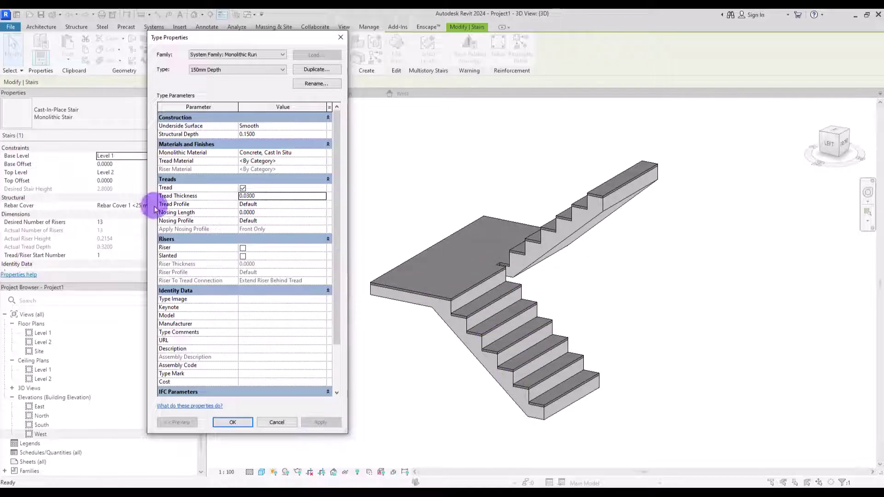
Step: Set the 150mm Depth run type's nosing length to 0.02, keep the tread and nosing profiles at Default, and confirm the type properties
click(321, 204)
click(322, 204)
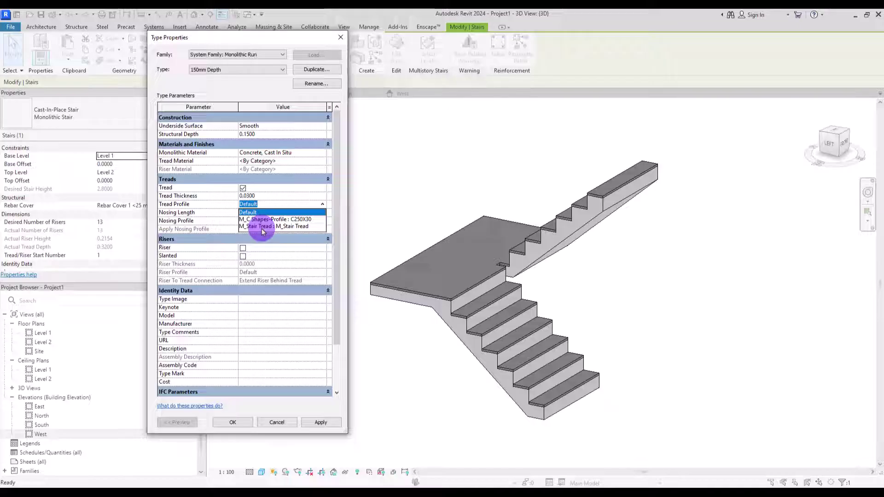
click(221, 220)
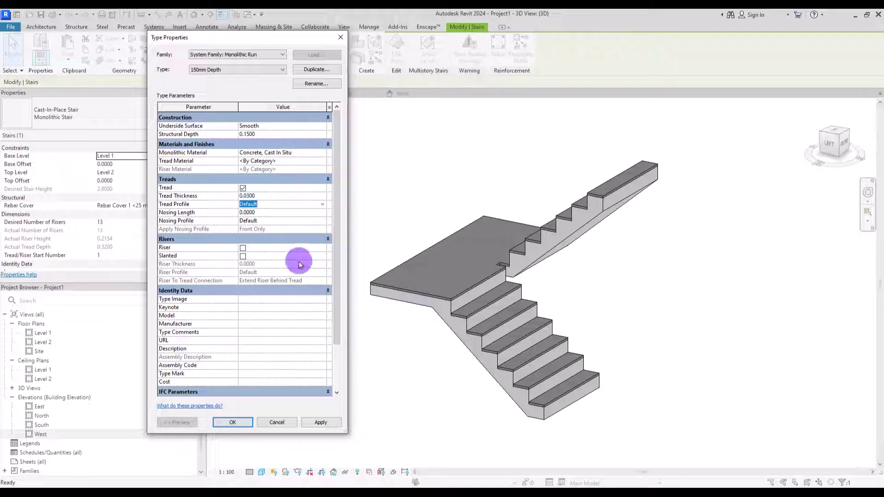
drag(250, 213, 246, 213)
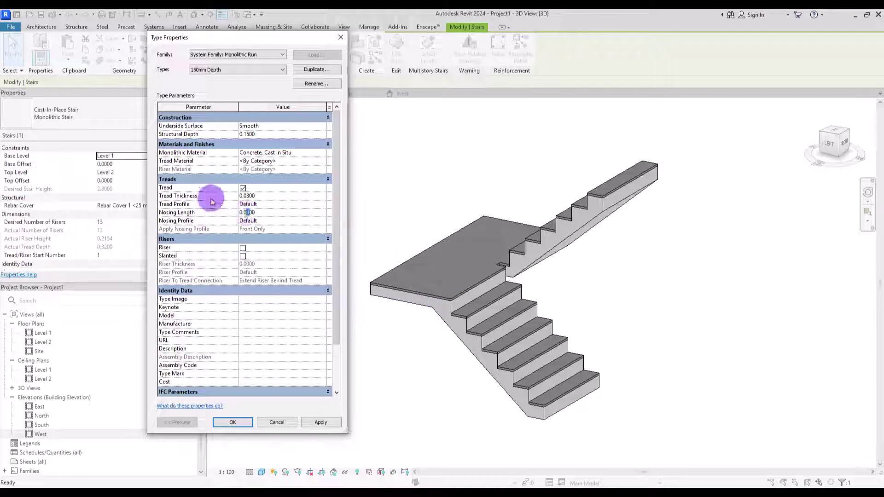
text(2)
click(315, 220)
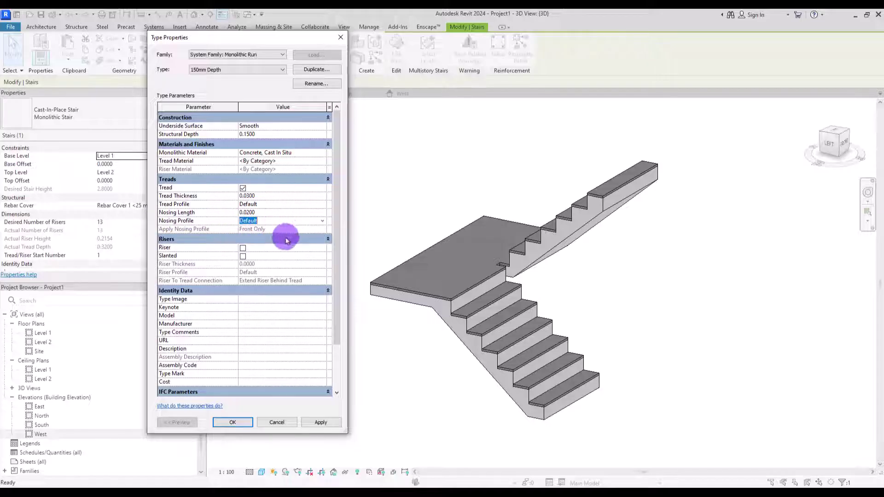
click(232, 422)
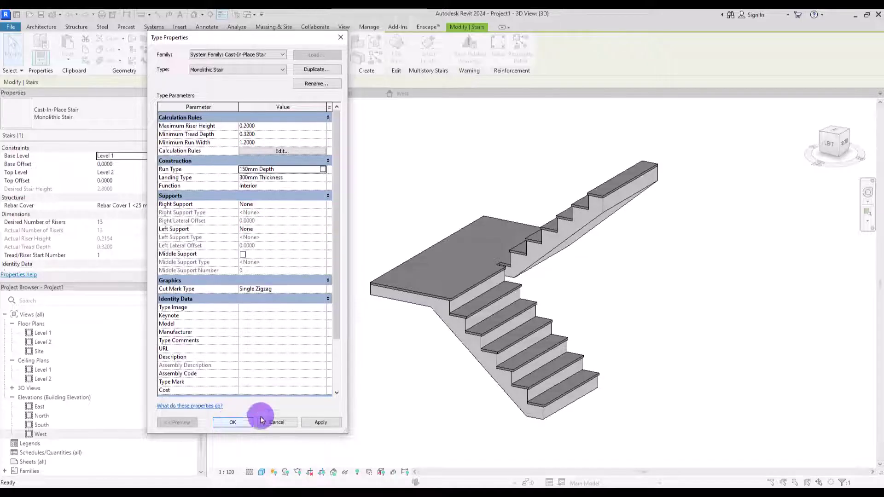
click(237, 421)
scroll(483, 346, up, 3)
scroll(482, 346, up, 2)
scroll(432, 200, up, 4)
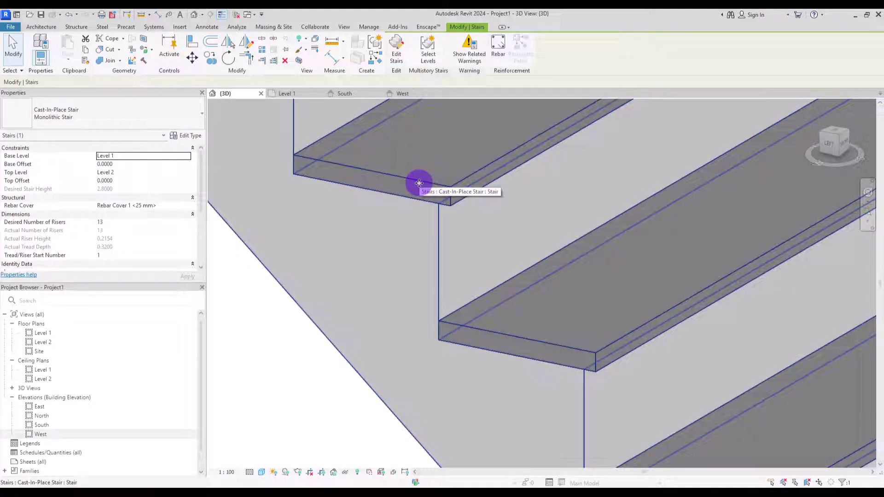
Step: Edit the stair and enable risers with the Default riser profile in its 150mm Depth run type, then apply
click(396, 46)
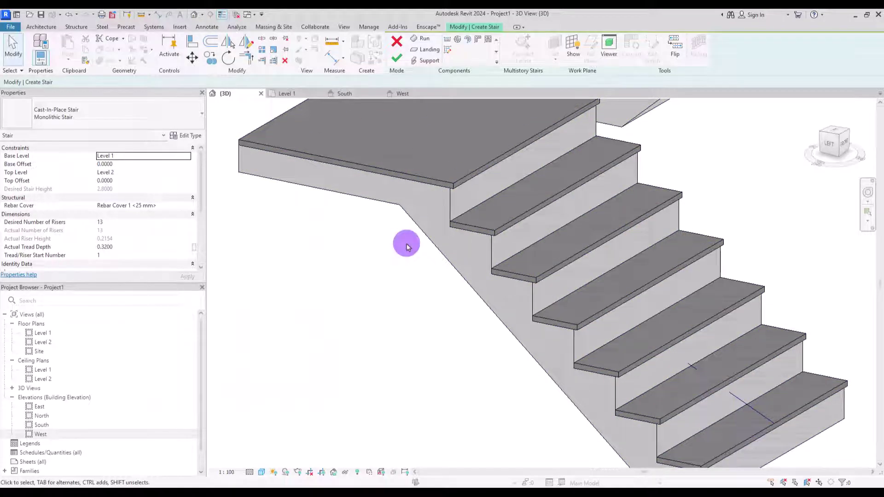
click(181, 135)
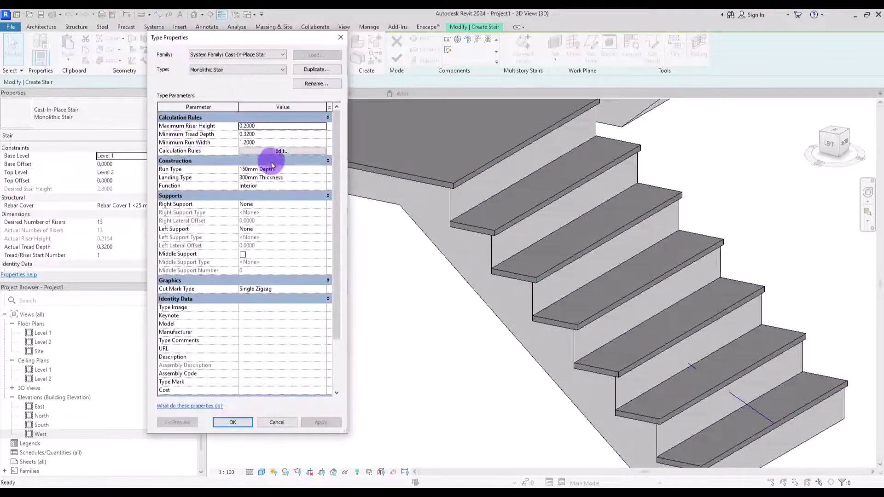
click(317, 169)
click(324, 169)
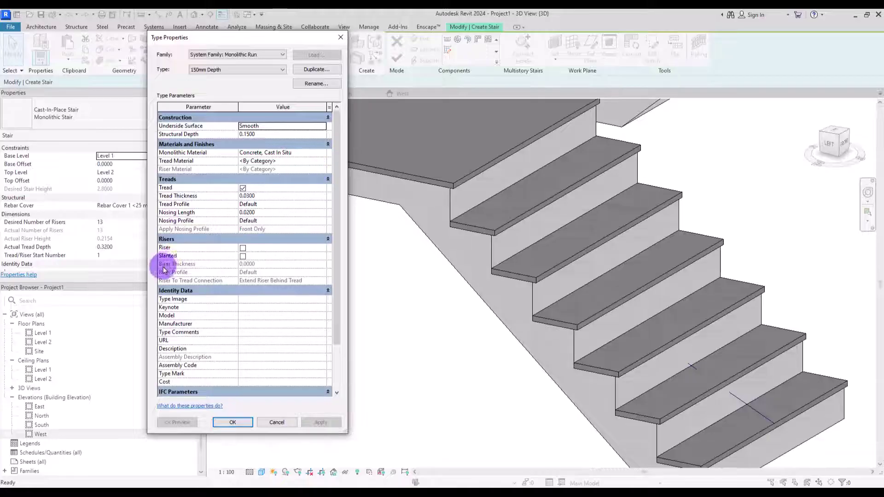
click(242, 248)
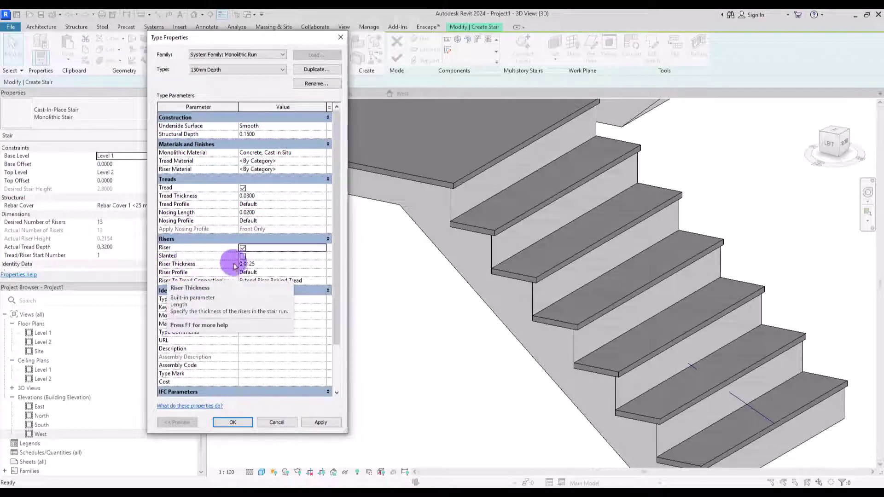
click(276, 272)
click(322, 272)
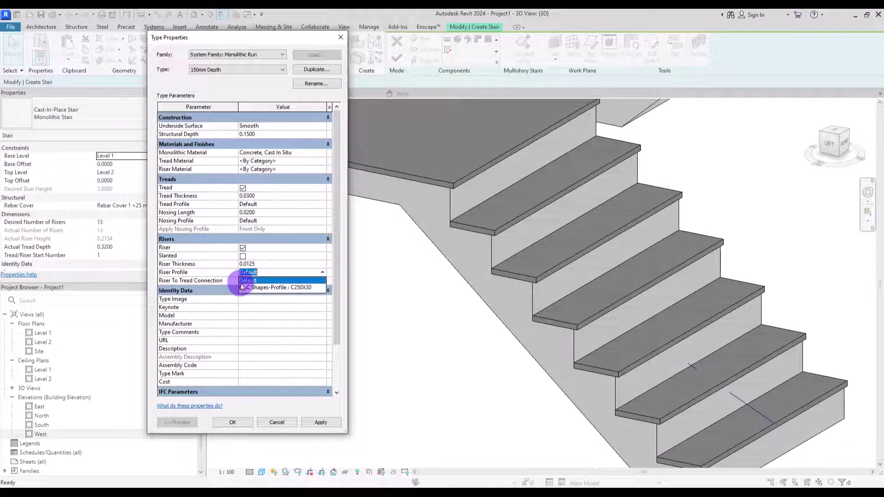
click(257, 281)
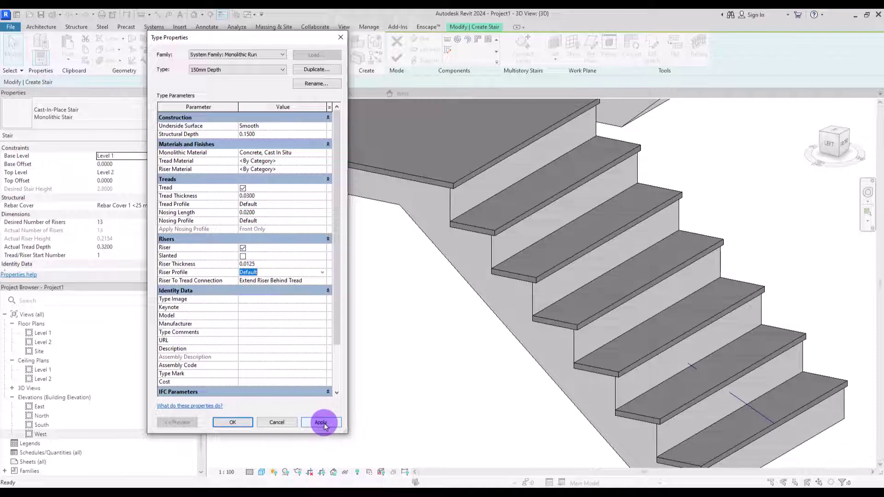
click(323, 424)
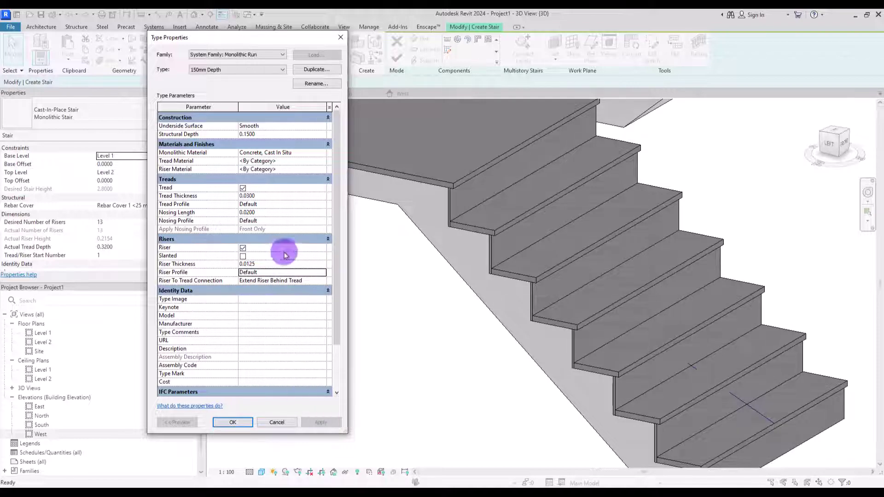
Step: Set the run type's riser thickness to 0.02, make the risers slanted, and apply
click(247, 265)
drag(247, 264, 281, 260)
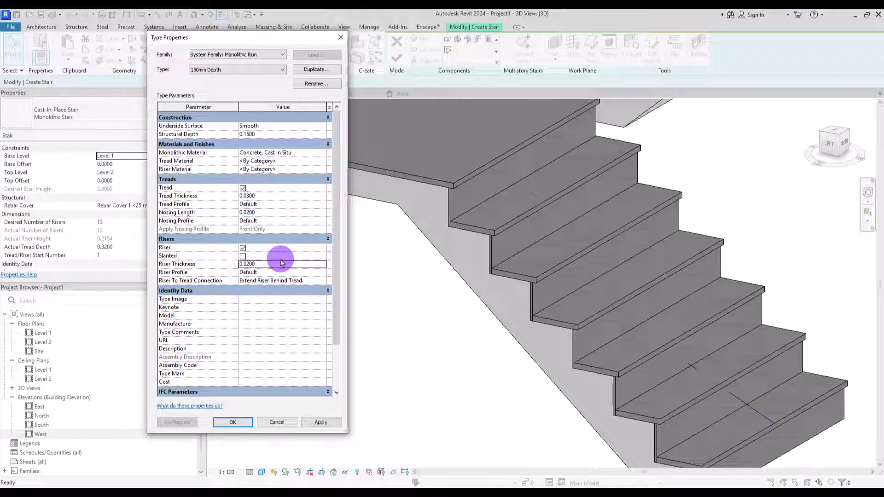
click(321, 423)
click(242, 256)
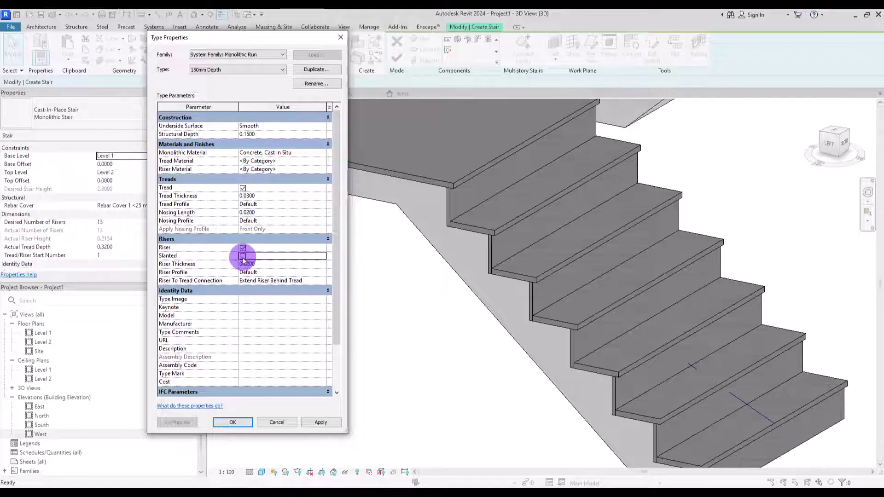
click(324, 425)
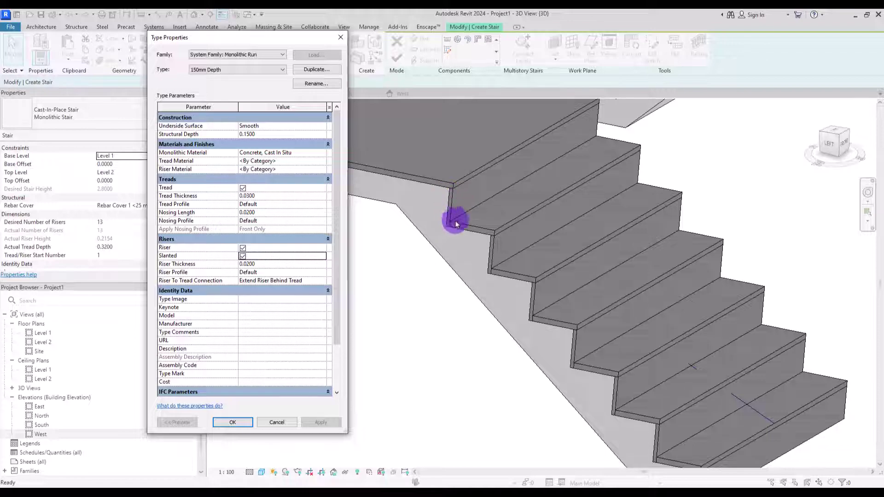
Step: Try the Extend Tread Under Riser option for the run type's riser to tread connection and apply it
click(330, 281)
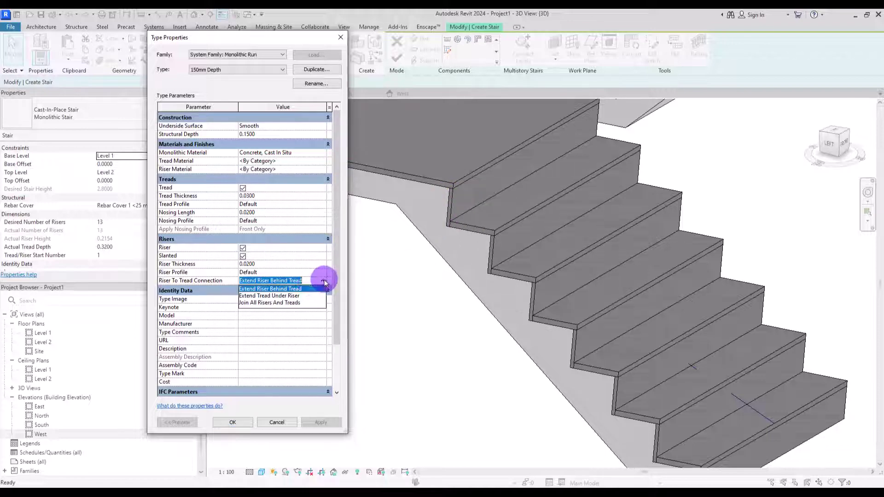
click(259, 296)
click(321, 422)
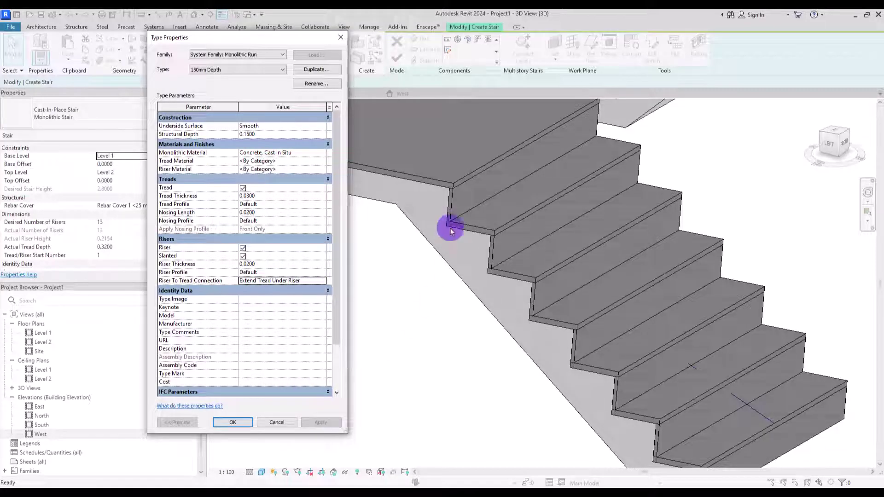
Step: Set the run type's riser to tread connection to Join All Risers And Treads and apply
click(286, 282)
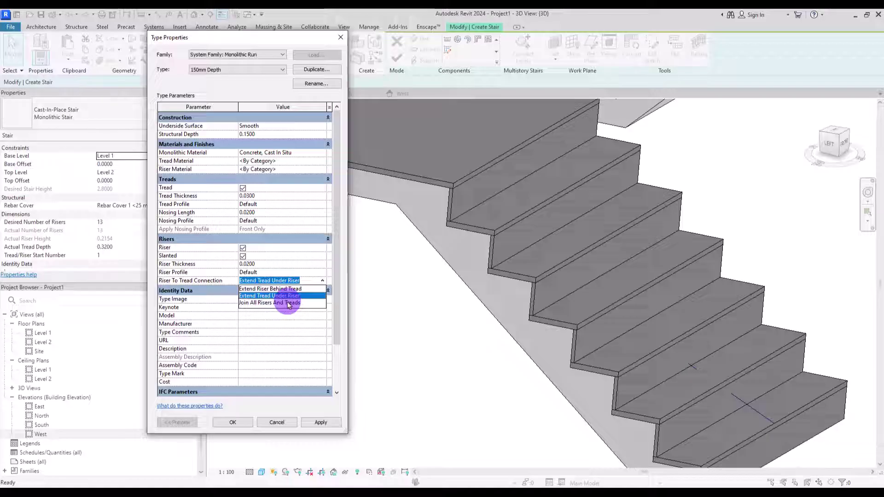
click(249, 303)
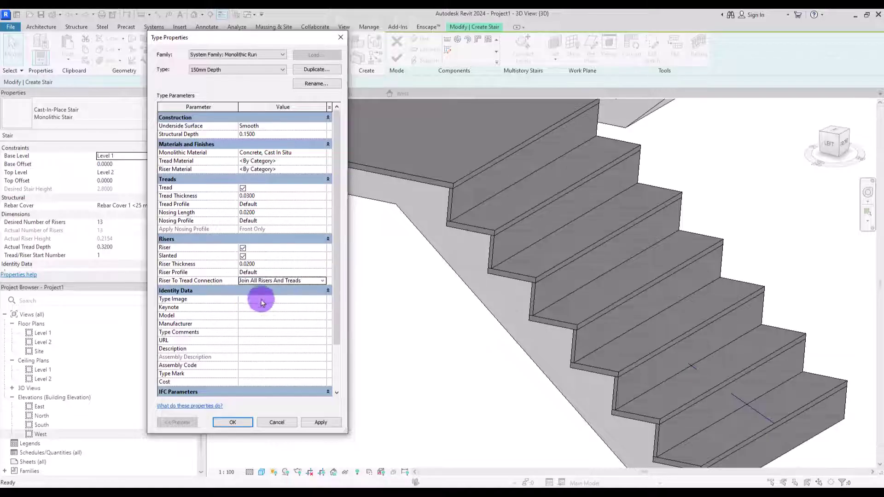
click(318, 423)
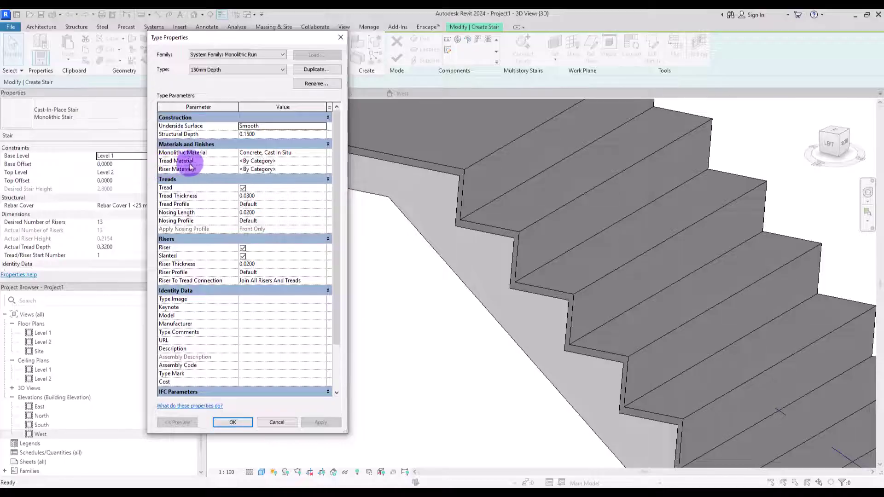
Step: Create a new material named Tread from the run type's tread material setting
click(323, 162)
scroll(191, 191, down, 1)
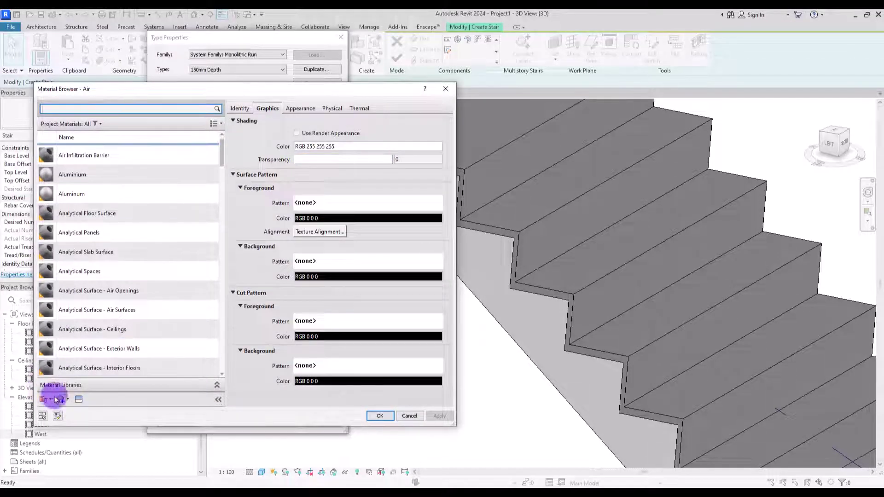
click(64, 400)
click(68, 410)
right_click(110, 253)
click(130, 285)
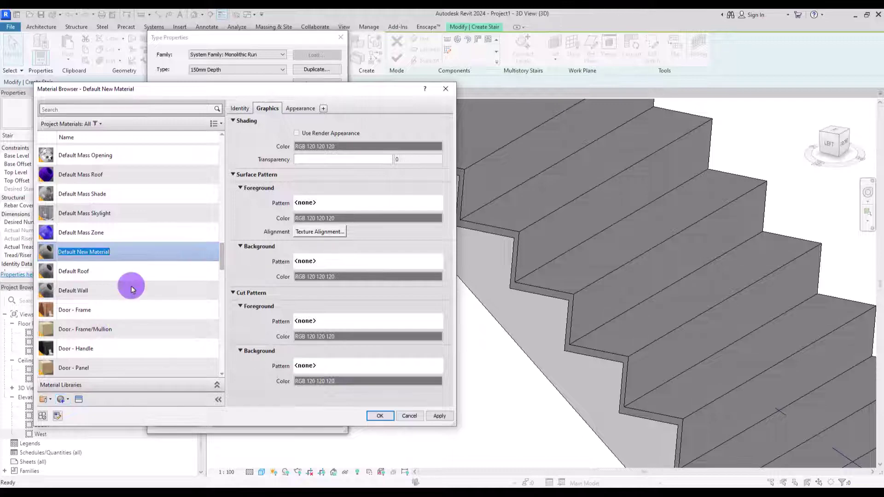
key(Return)
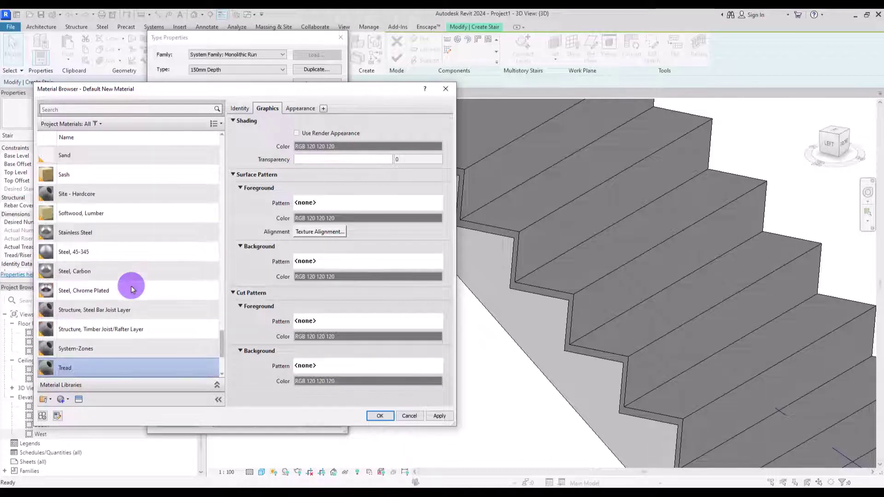
Step: Give the Tread material a light brown shading color of RGB 187 164 119, assign it as the tread material, and apply
click(366, 147)
drag(313, 214, 264, 244)
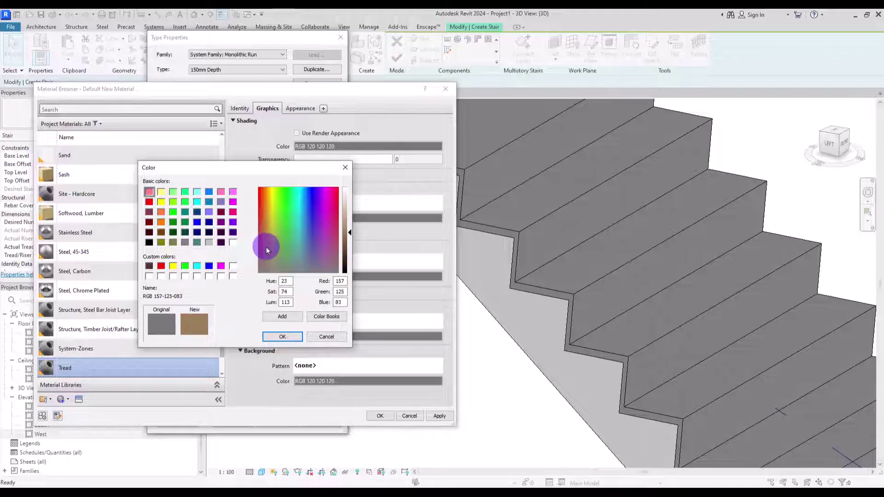
click(350, 220)
click(273, 333)
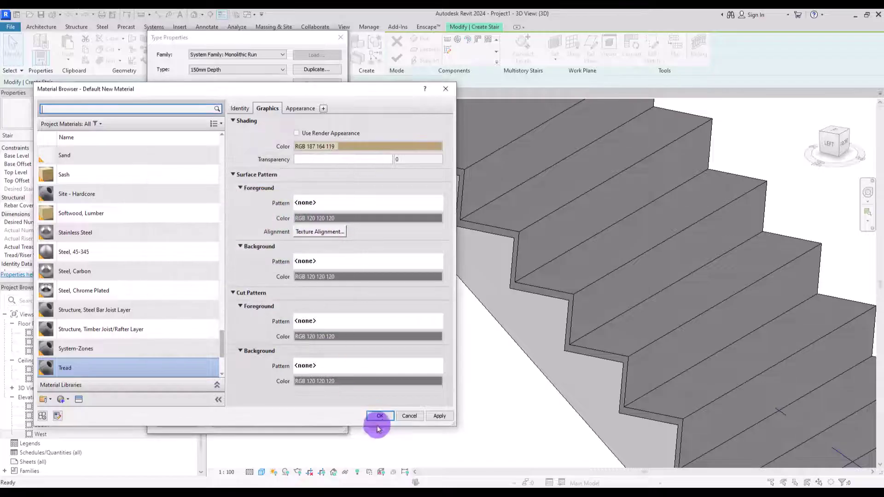
click(374, 416)
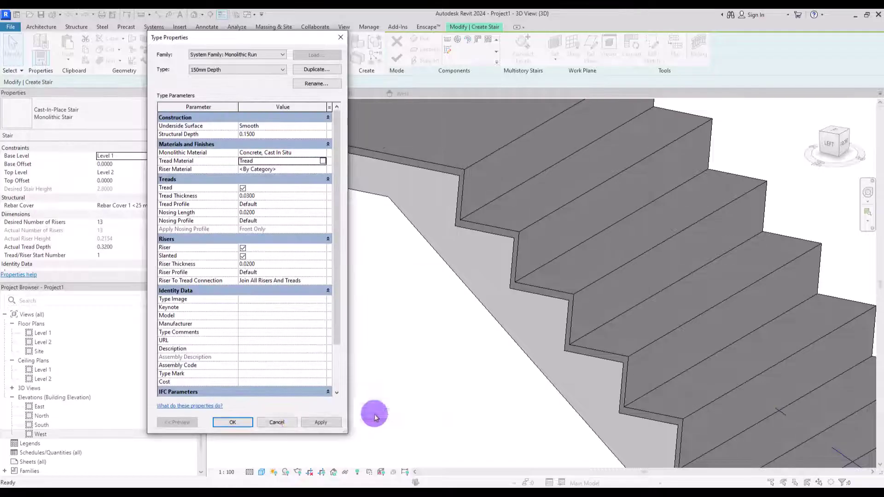
click(321, 421)
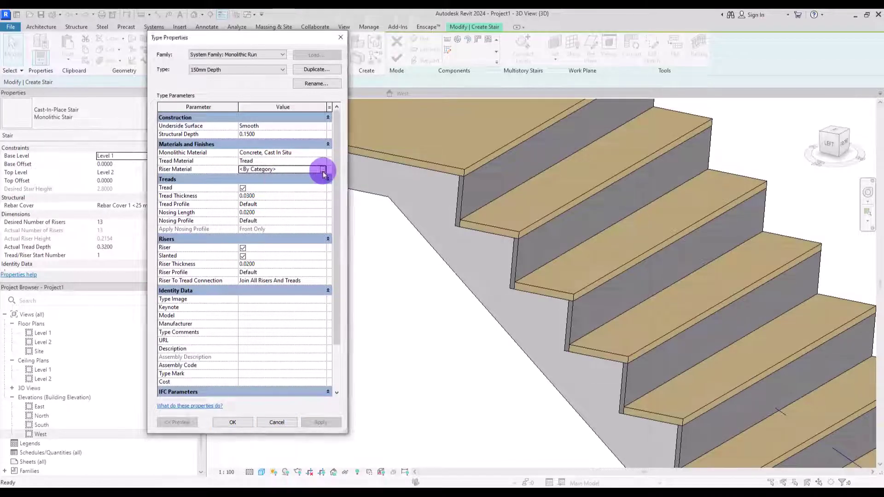
Step: Assign the Tread material as the run type's riser material and apply
click(322, 161)
click(378, 415)
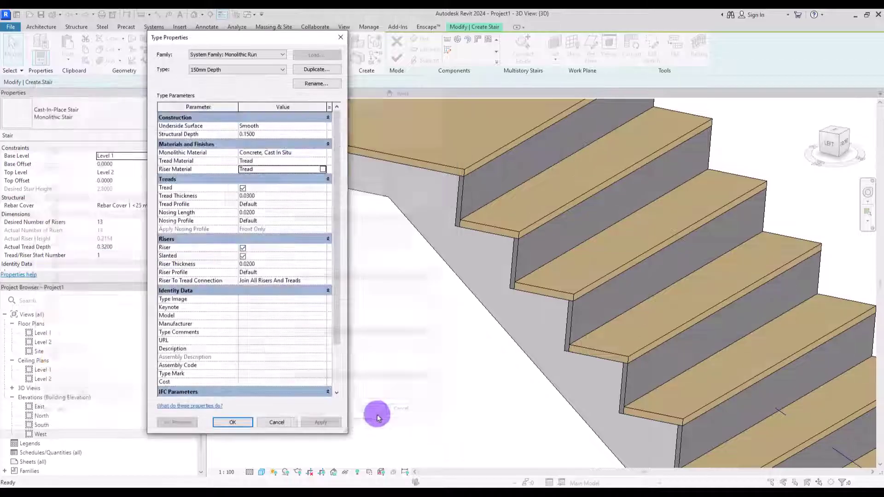
click(322, 423)
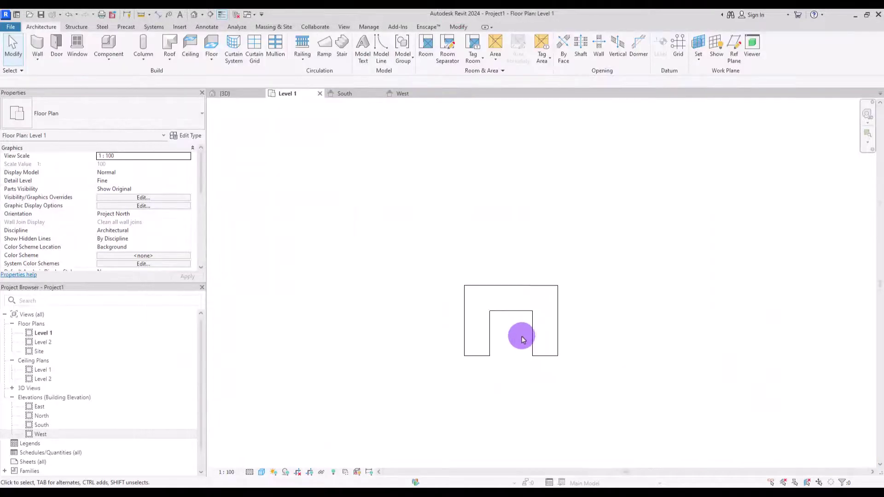
Step: Start a new monolithic stair over the U-shaped outline in the Level 1 plan with 20 desired risers
scroll(521, 336, up, 4)
middle_drag(490, 357, 493, 340)
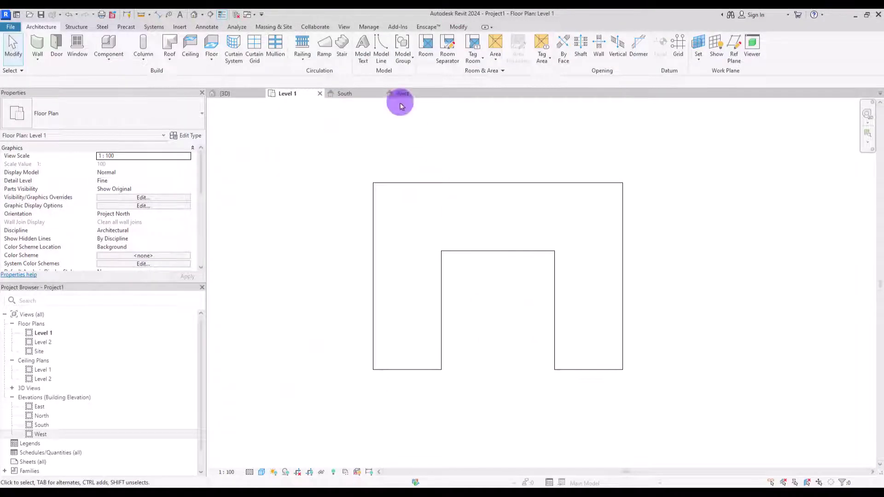
click(341, 46)
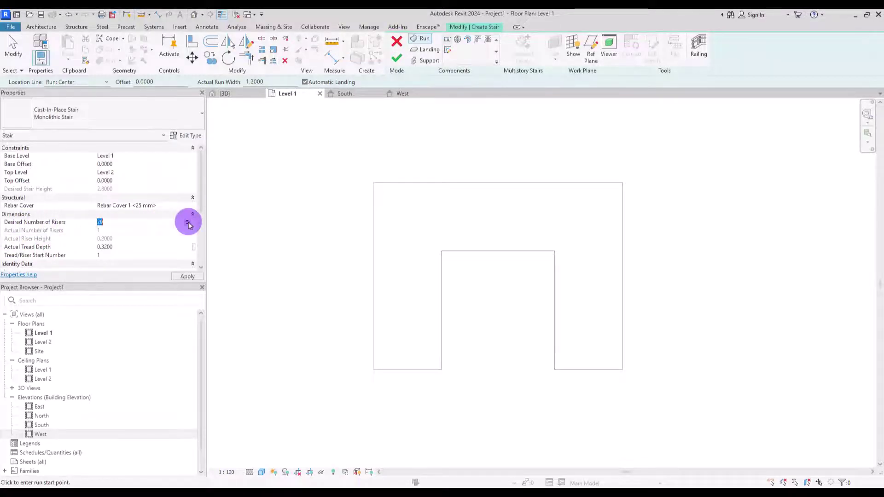
text(20)
Step: Sketch eight risers across the left leg of the U-shaped outline, starting at its lower end and spaced 0.23 apart
click(488, 46)
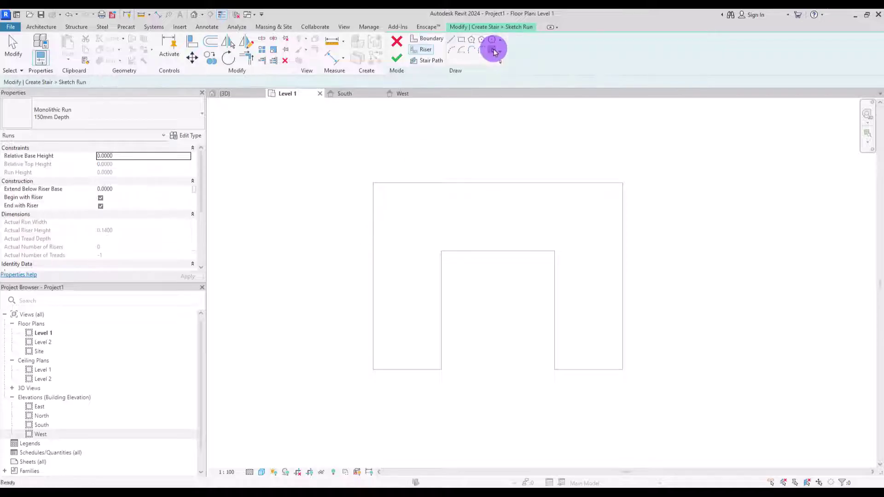
click(380, 370)
drag(153, 81, 113, 82)
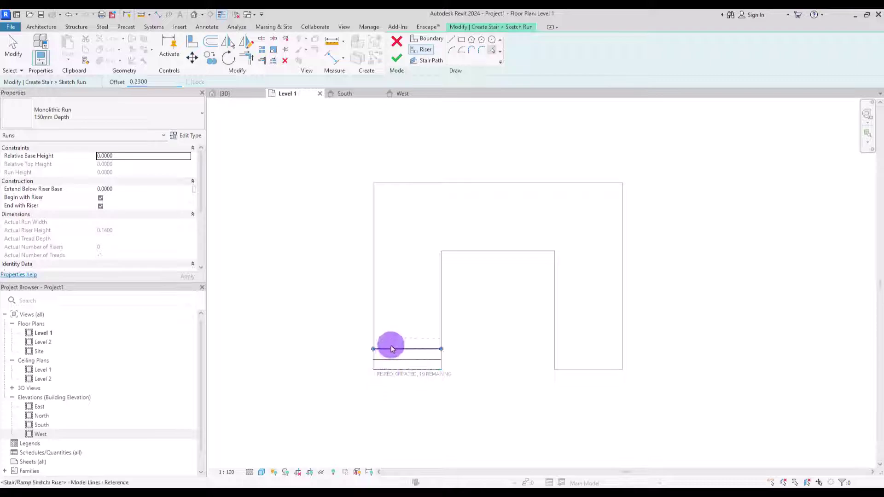
click(397, 319)
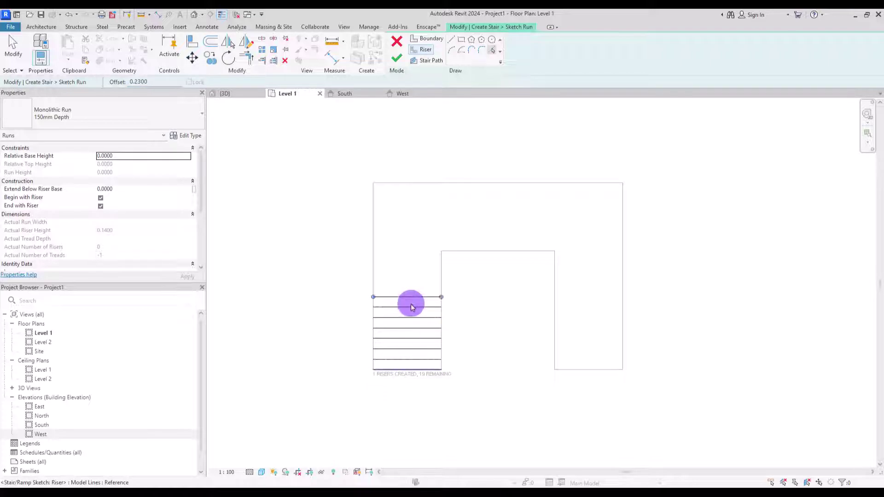
key(l)
key(i)
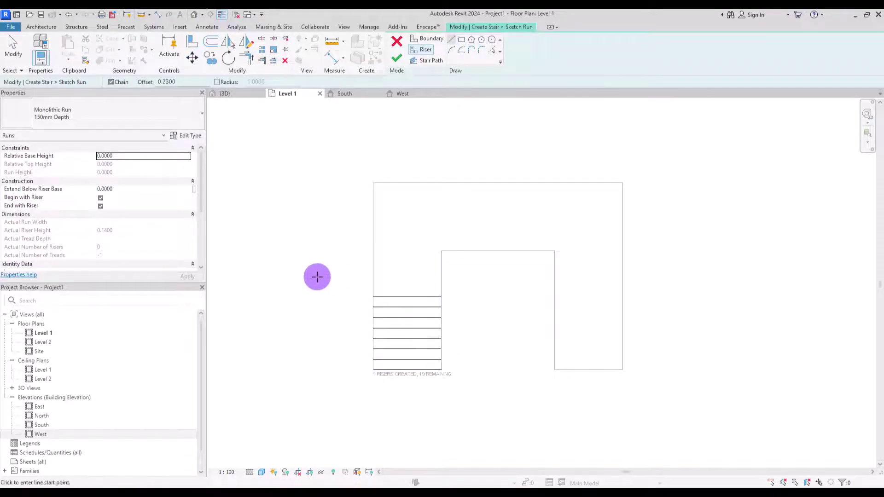
key(Escape)
key(Escape)
Step: Mirror a copy of the eight risers onto the right leg about a vertical axis through the outline's midpoint
drag(337, 292, 420, 339)
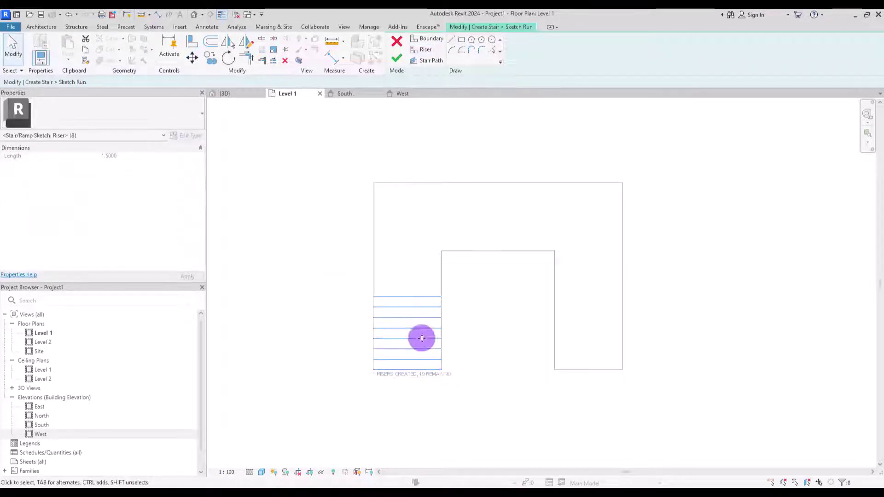
click(246, 41)
click(498, 251)
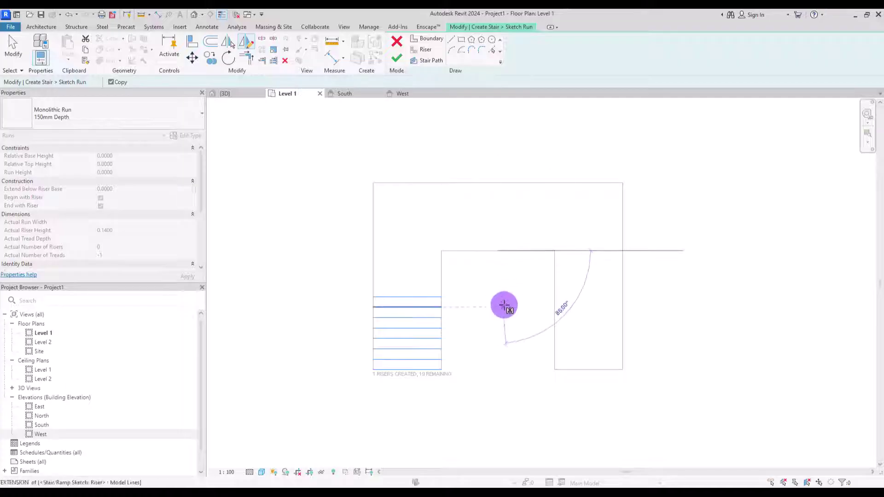
click(497, 306)
click(468, 282)
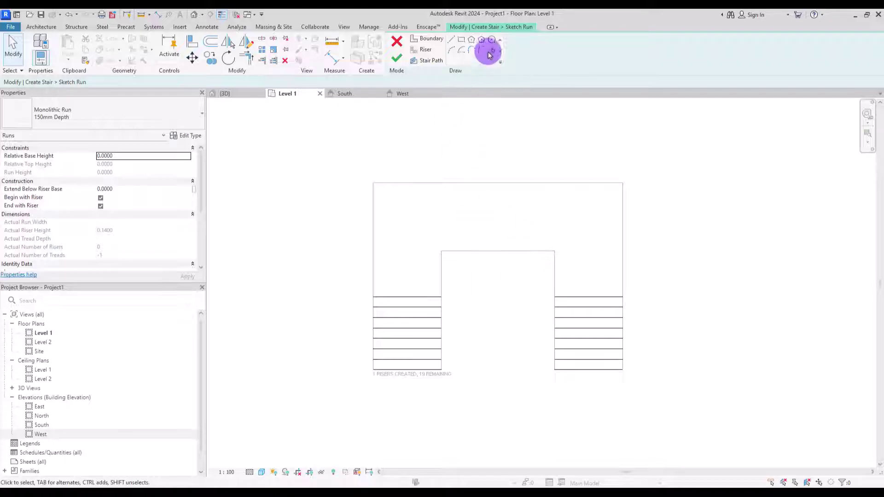
Step: Sketch four vertical risers across the outline's upper connecting section, spaced 0.23 apart
click(451, 40)
click(463, 250)
click(464, 183)
click(492, 50)
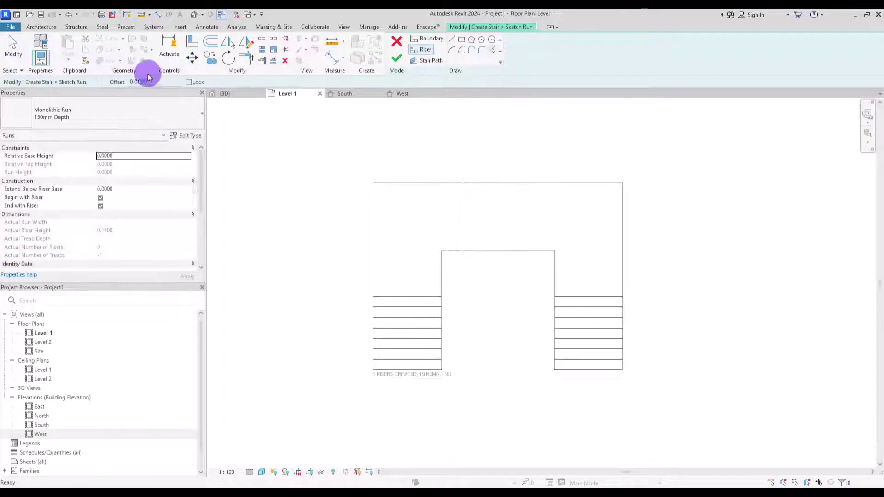
drag(151, 82, 107, 81)
text(0.23)
key(Return)
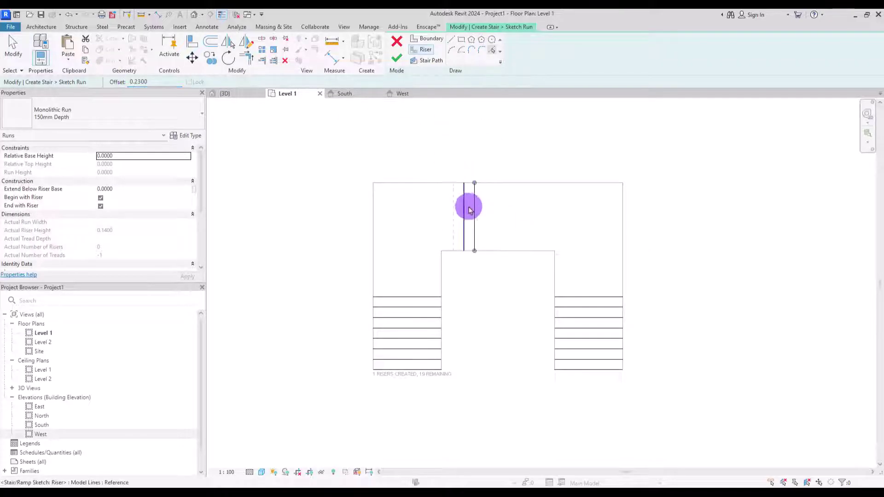
key(Escape)
Step: Move the four middle risers downward and shift the eight right-leg risers left, closer to the other flight
drag(502, 196, 446, 252)
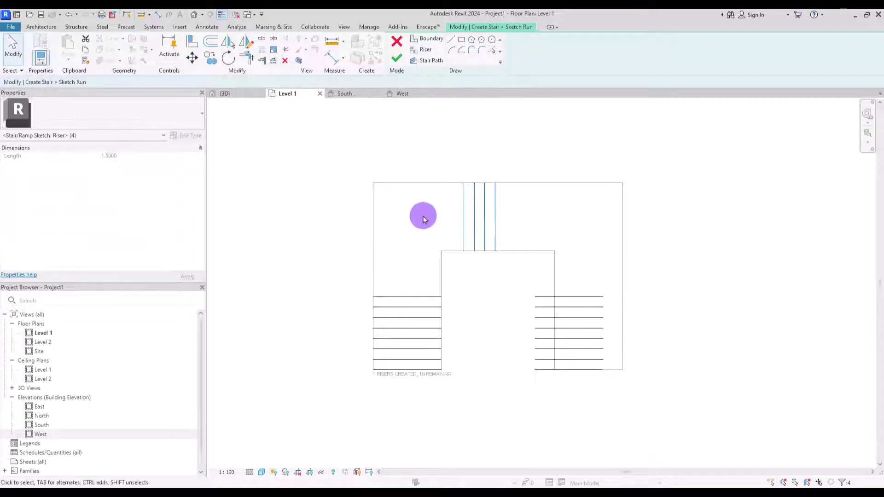
drag(501, 272, 611, 377)
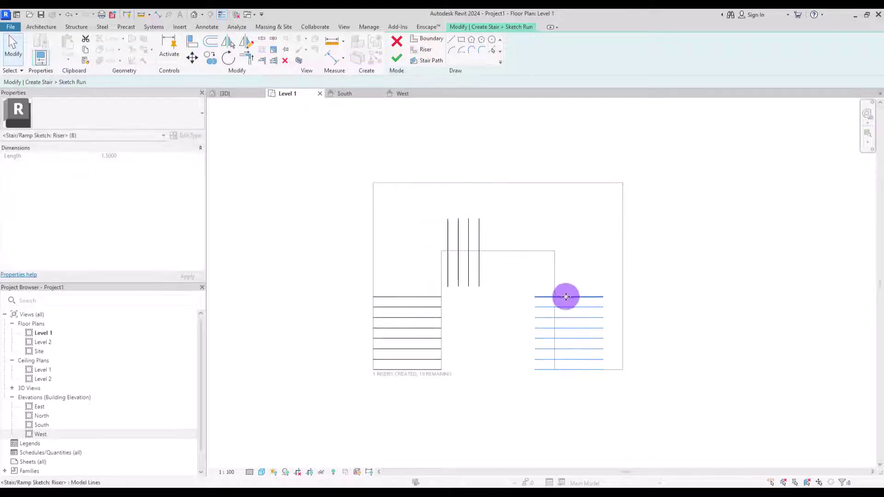
drag(566, 297, 523, 295)
click(523, 271)
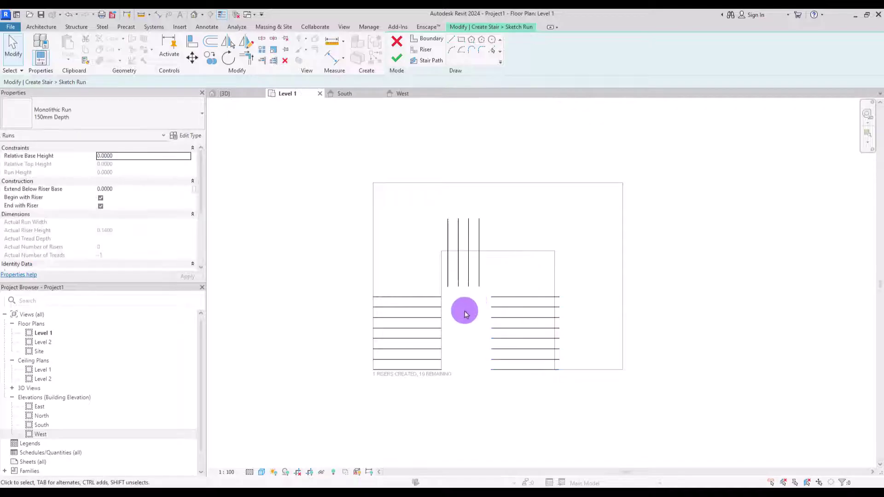
Step: Sketch the run's outer boundary along the outer ends of all three riser groups, with side lines about 3.33 long
scroll(464, 311, up, 2)
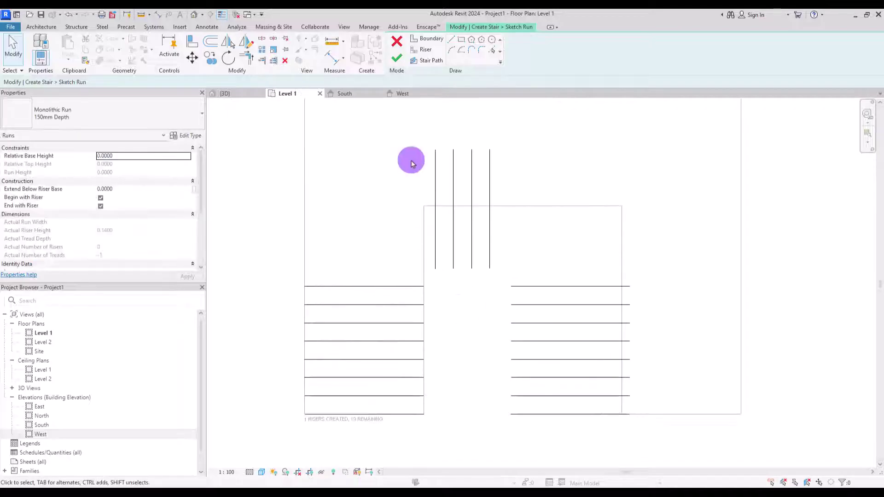
click(420, 40)
click(312, 413)
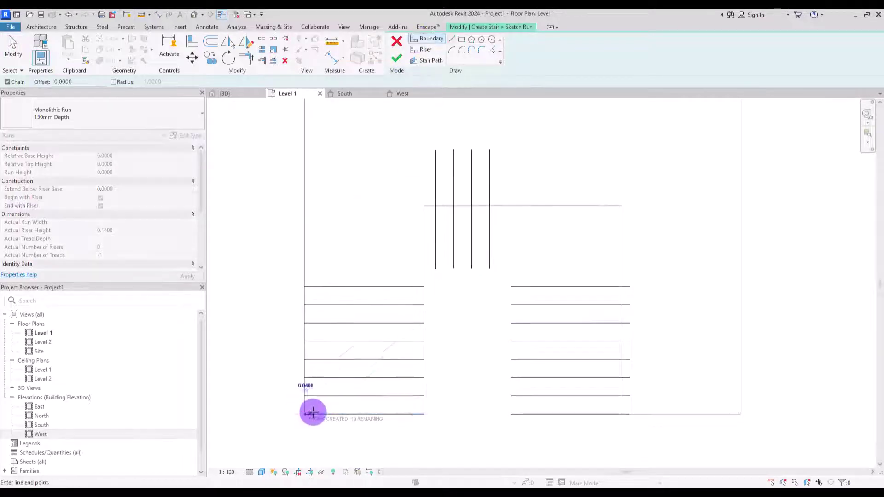
click(304, 149)
click(629, 149)
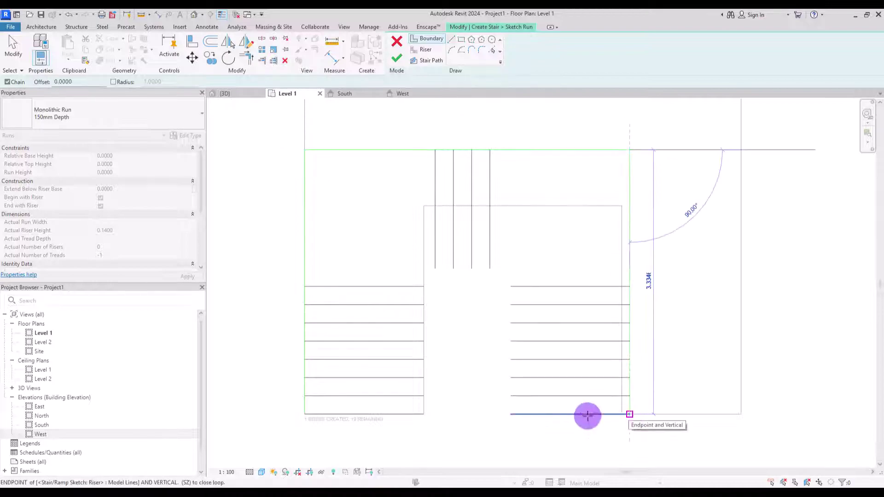
click(629, 414)
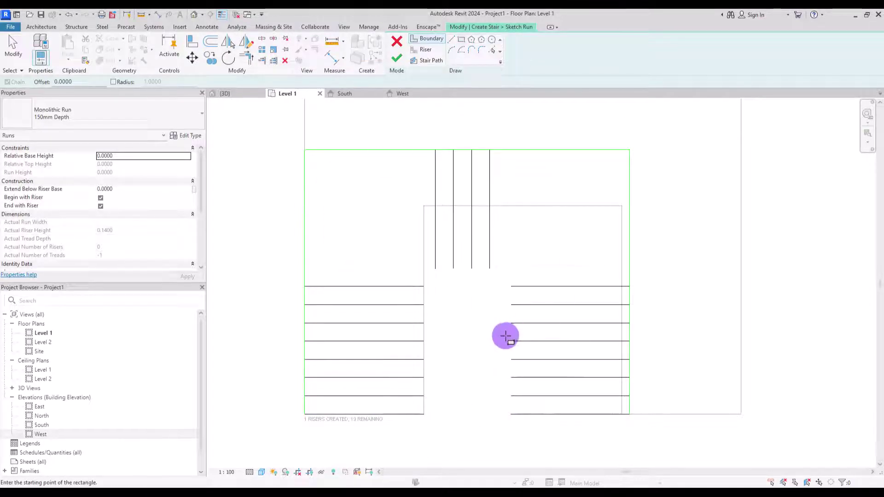
Step: Sketch the inner boundary as a rectangle about 1.10 by 1.83 between the flights, and delete its lower edge
click(424, 414)
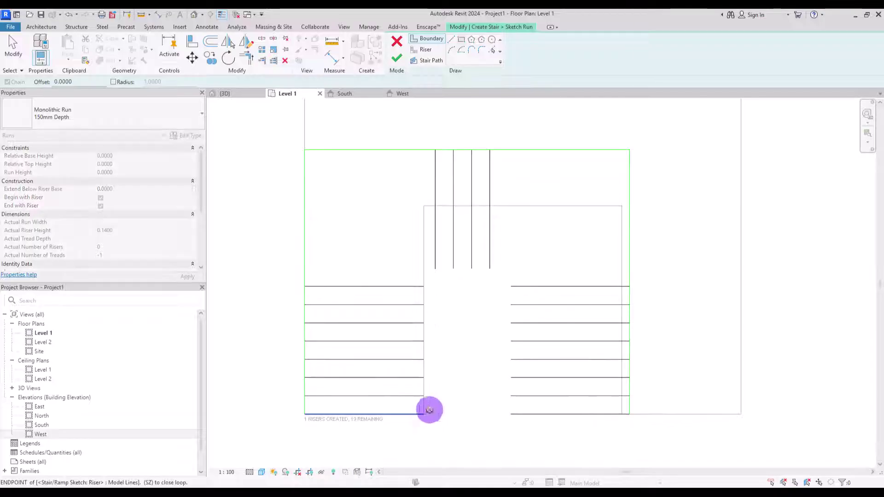
click(512, 269)
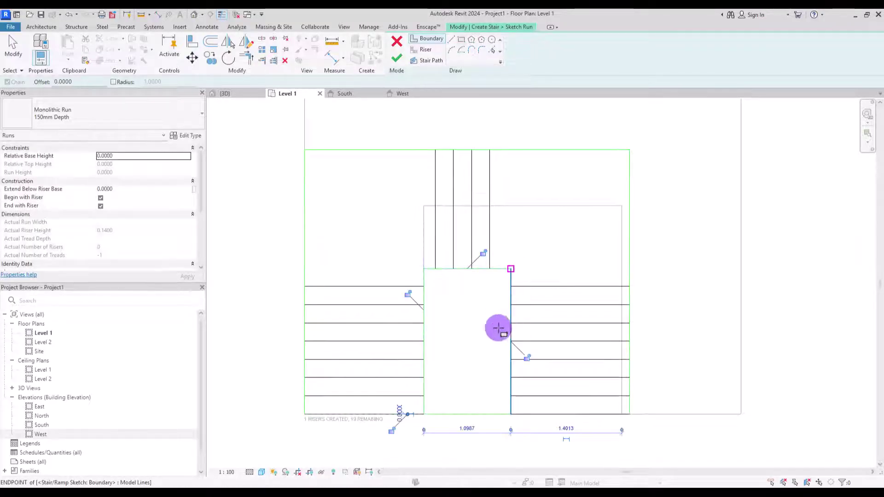
key(Escape)
key(Escape)
click(476, 418)
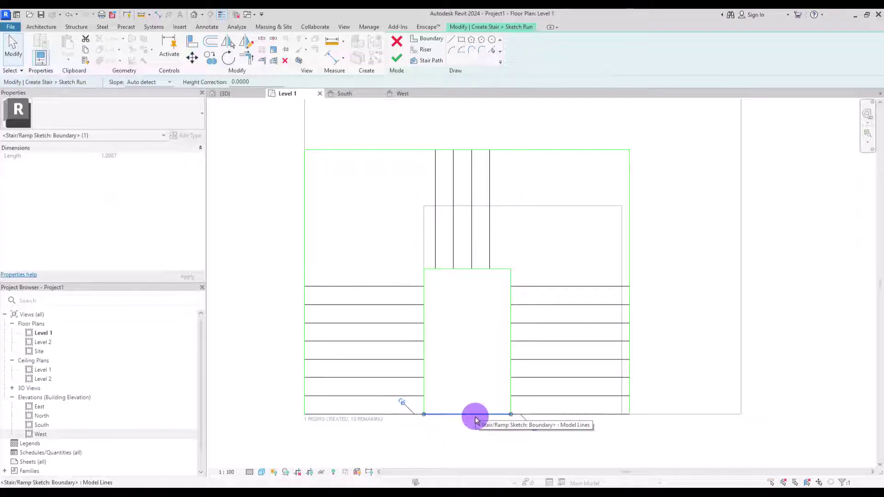
key(Delete)
scroll(419, 221, down, 1)
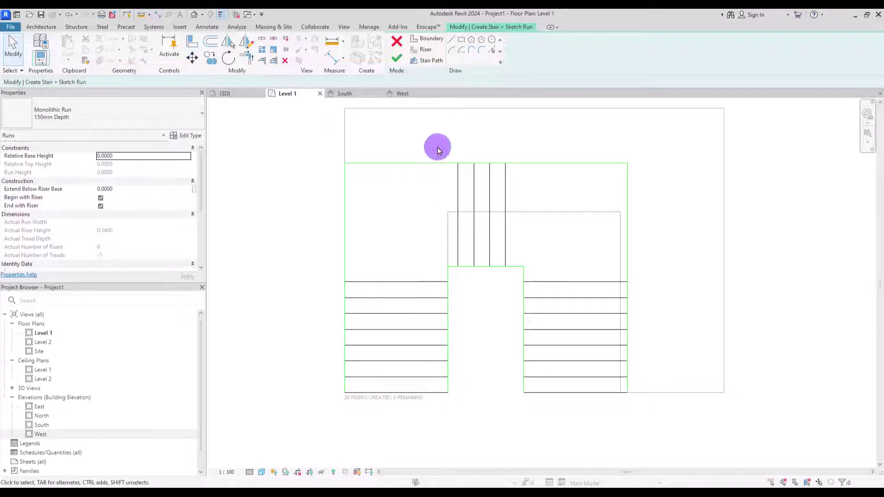
Step: Sketch a U-shaped stair path through all three riser groups, from the left flight to the right, with a 2.6 middle segment
click(427, 61)
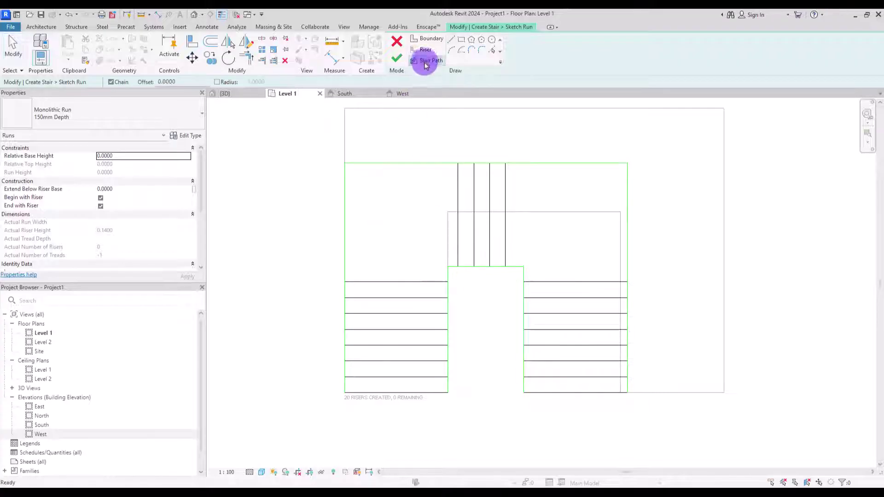
click(392, 392)
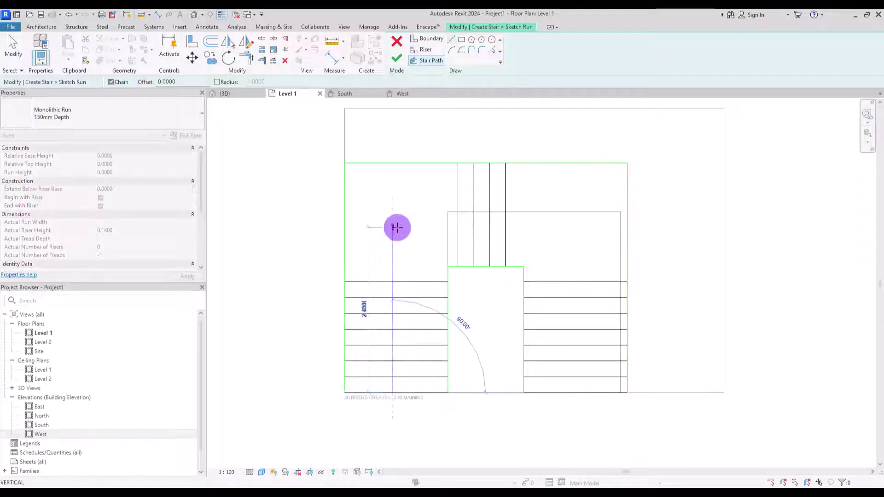
click(393, 220)
click(571, 220)
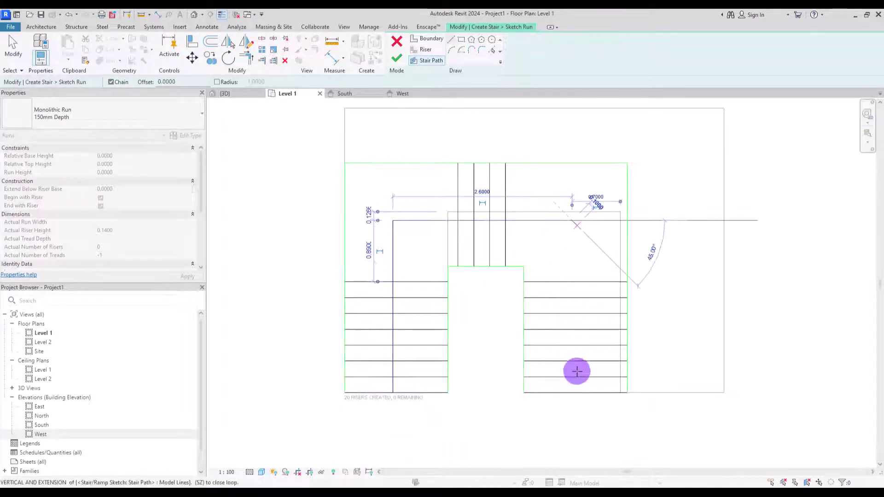
click(572, 392)
Step: Turn off End with Riser, finish the run sketch and switch to the 3D view
key(Escape)
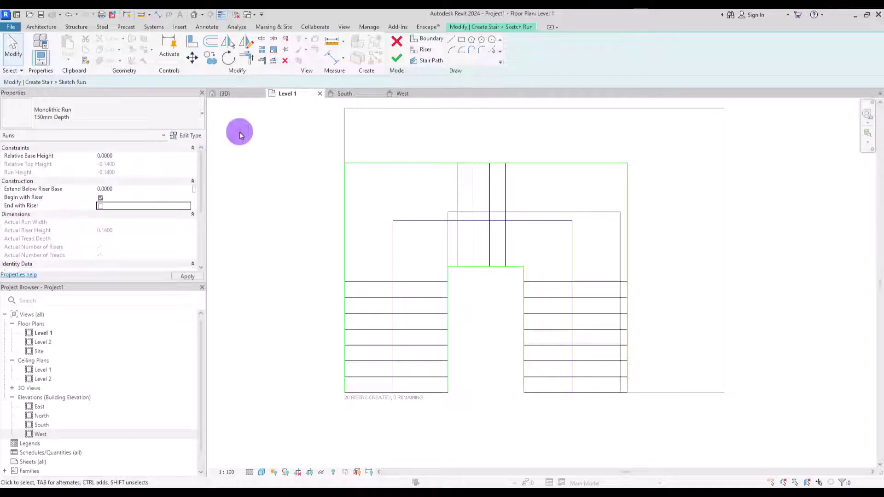
click(398, 59)
key(ctrl+Tab)
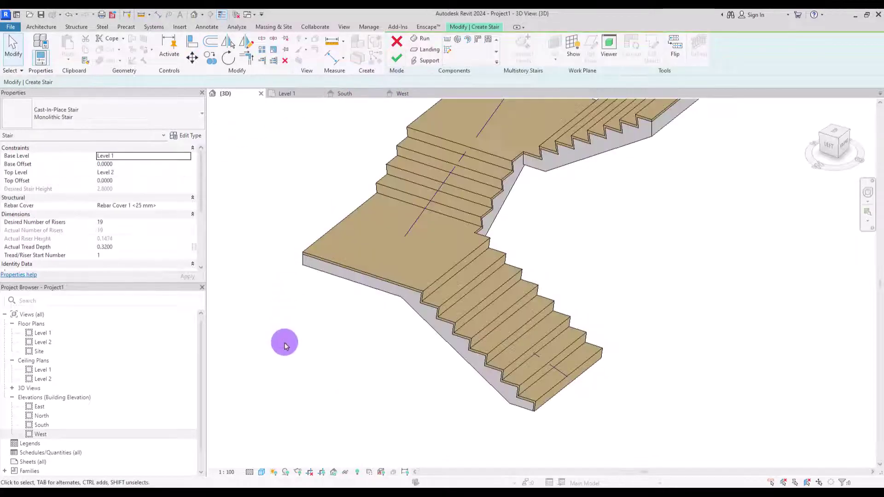
Step: Set the structural depth of the 150mm Depth run type to 0.3 and apply it
click(340, 278)
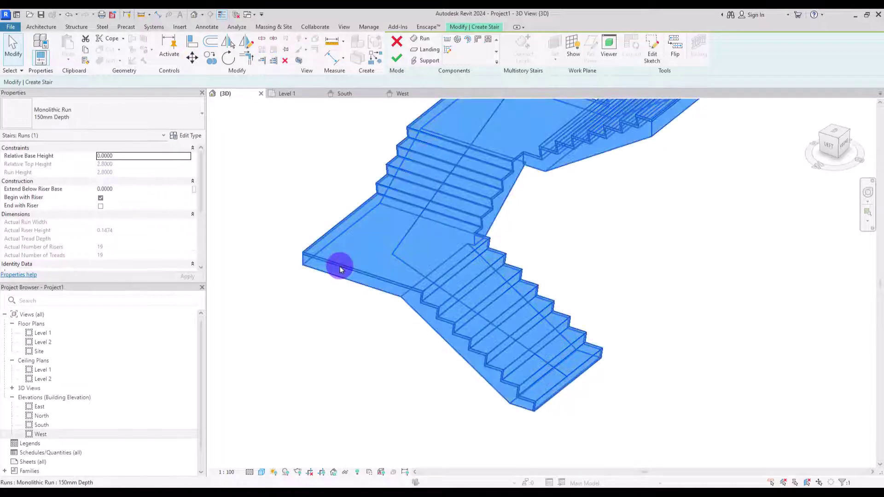
click(185, 136)
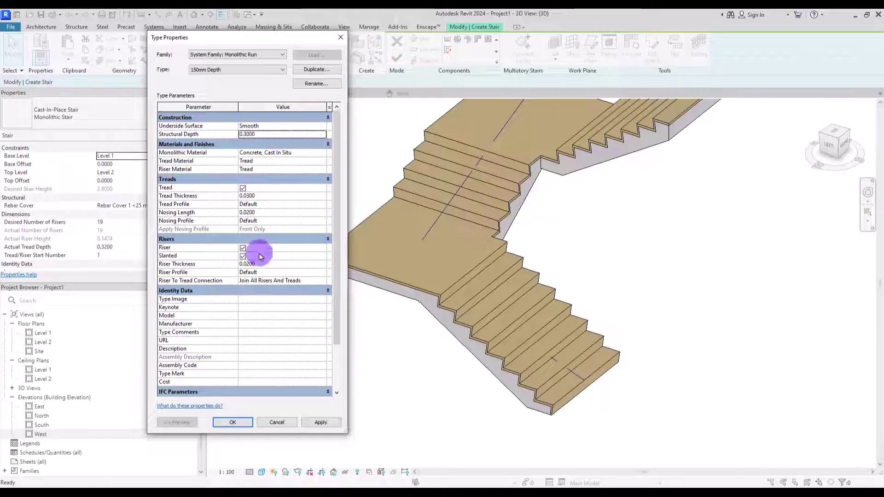
click(319, 421)
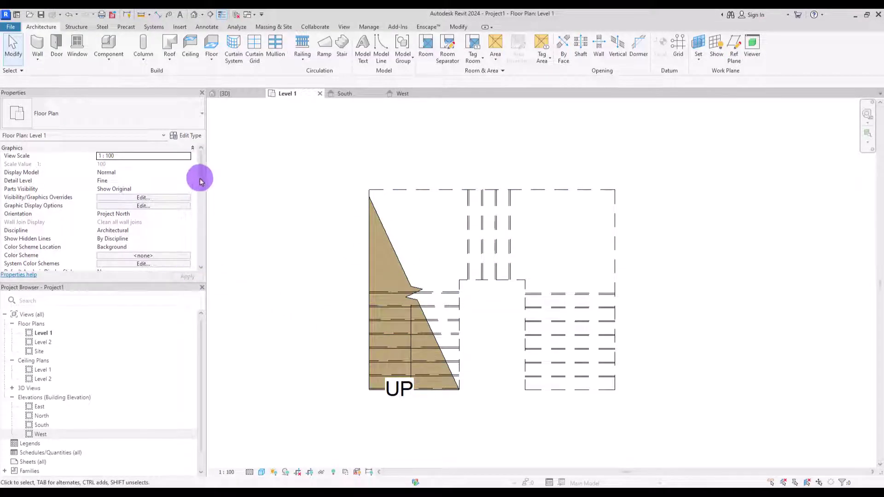
Step: Set the cut plane offset in the Level 1 floor plan's view range to 2
drag(199, 178, 200, 210)
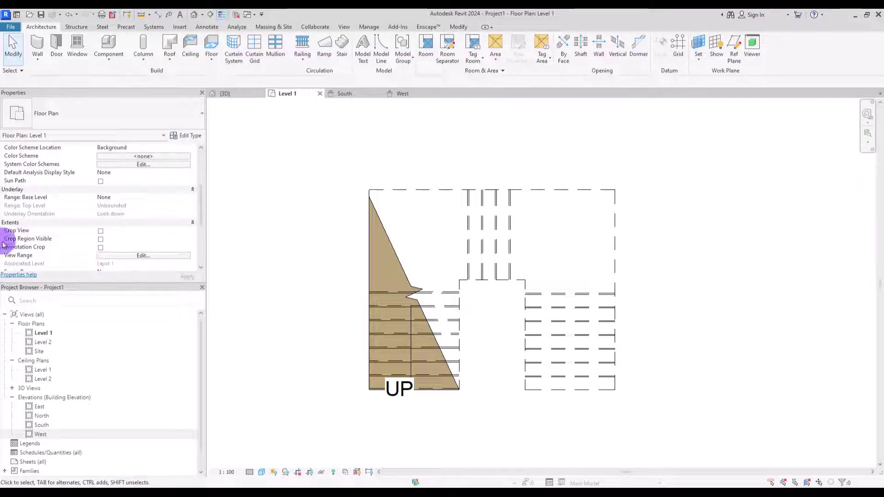
click(129, 258)
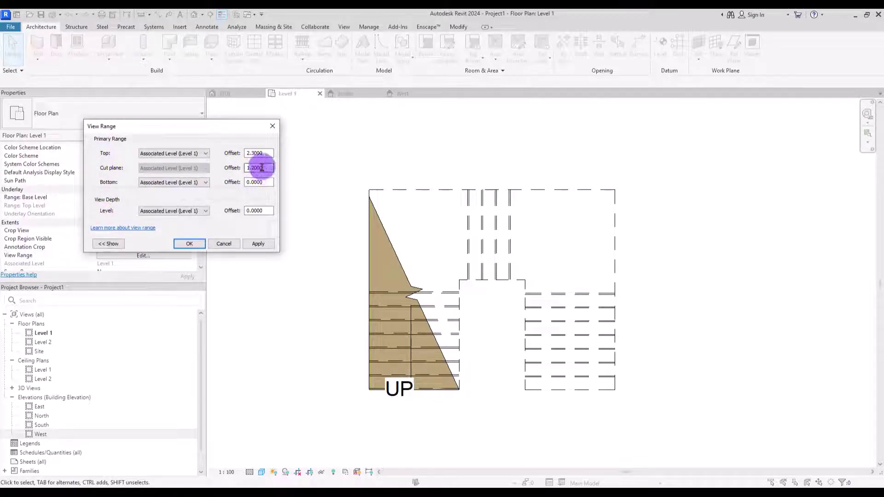
drag(261, 166, 218, 170)
text(2)
key(Return)
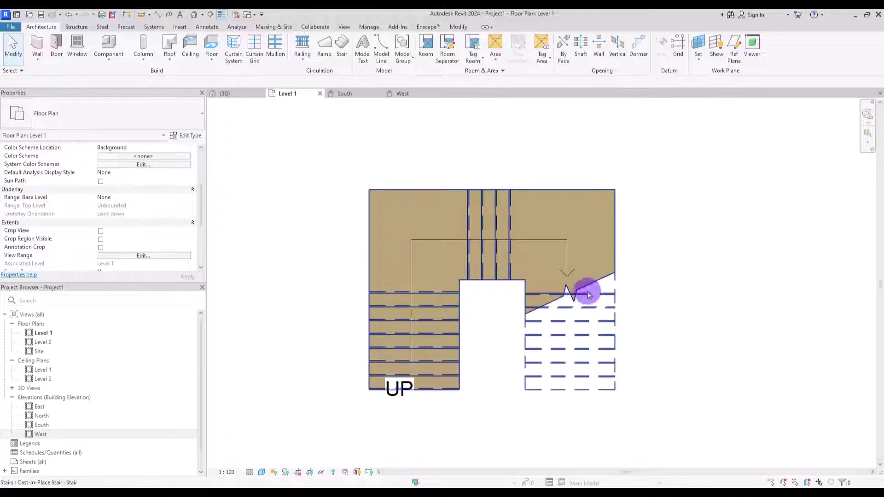
Step: Lower the cut plane offset in the Level 1 view range so the cut falls across the stair's middle risers
click(143, 256)
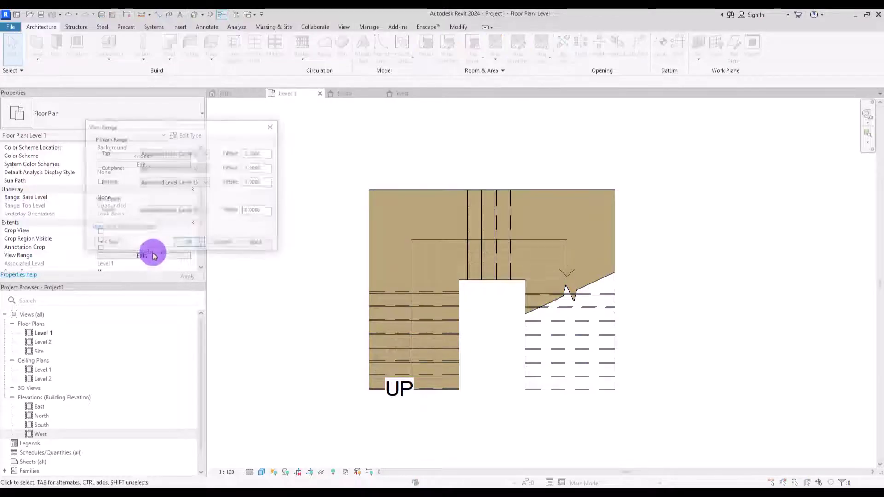
double_click(268, 168)
text(1.)
key(Return)
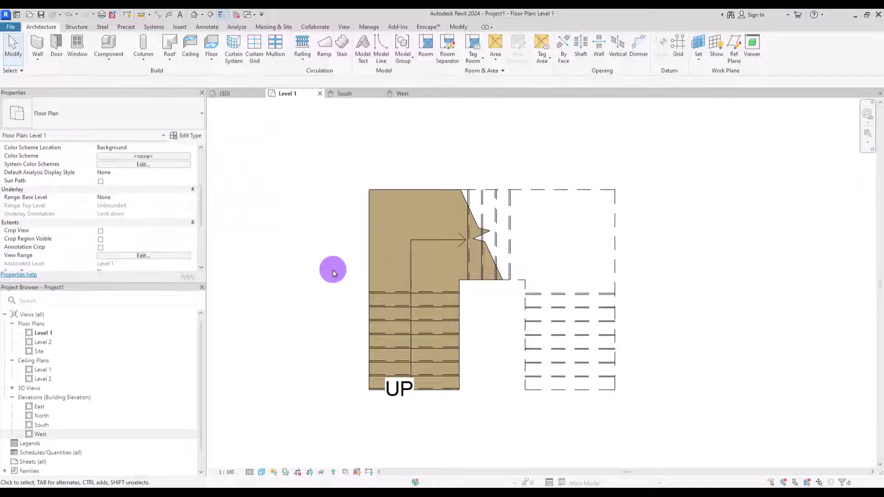
Step: Open the stair for editing and examine the Cut Mark Type setting in its type properties
click(479, 228)
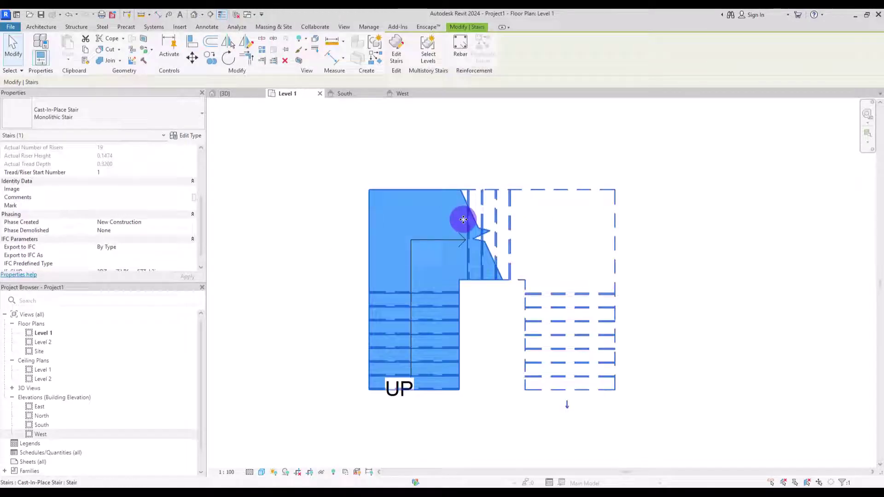
click(395, 43)
click(187, 135)
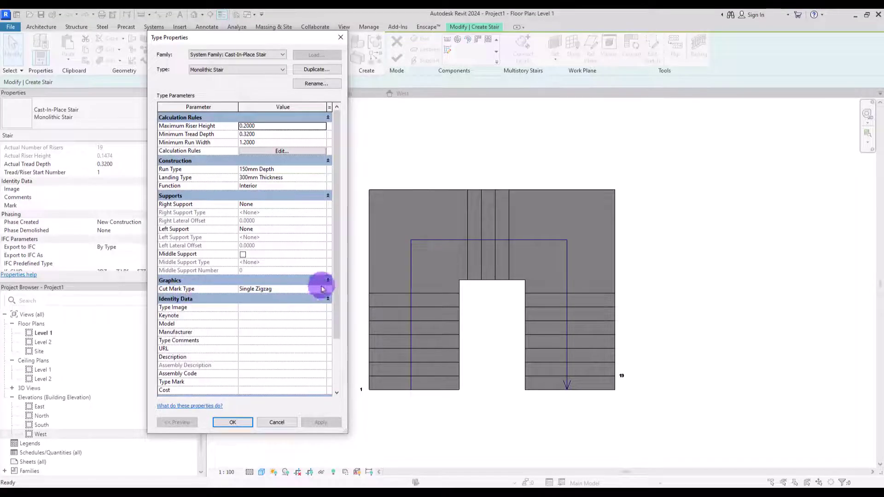
click(321, 289)
click(341, 36)
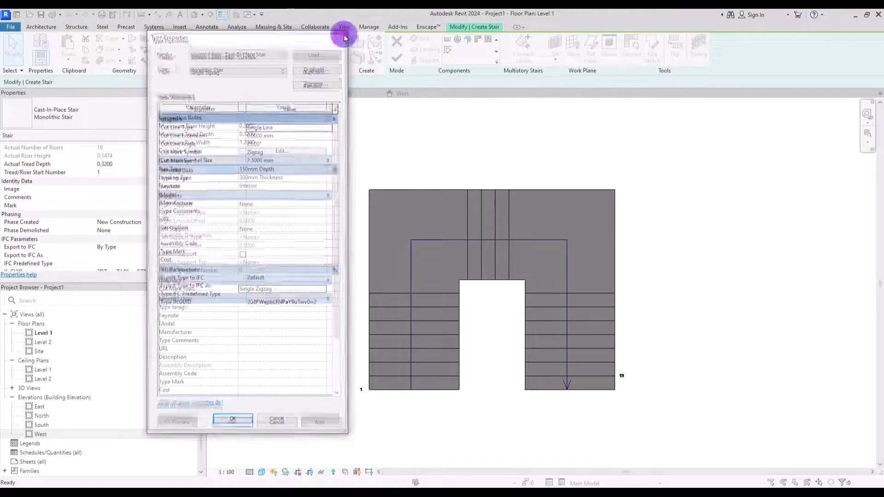
Step: Set the stair's Single Zigzag cut mark to Double Line with a 5 mm cut line distance and 2 mm extension
click(322, 289)
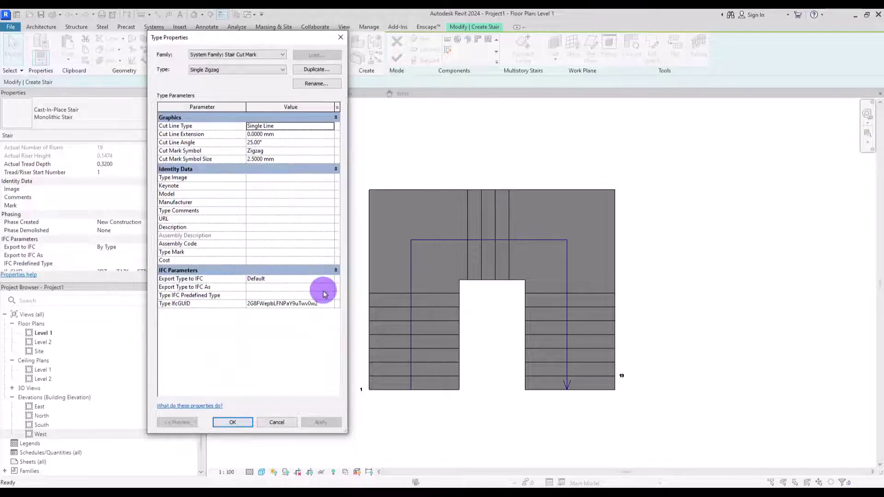
click(330, 128)
click(272, 141)
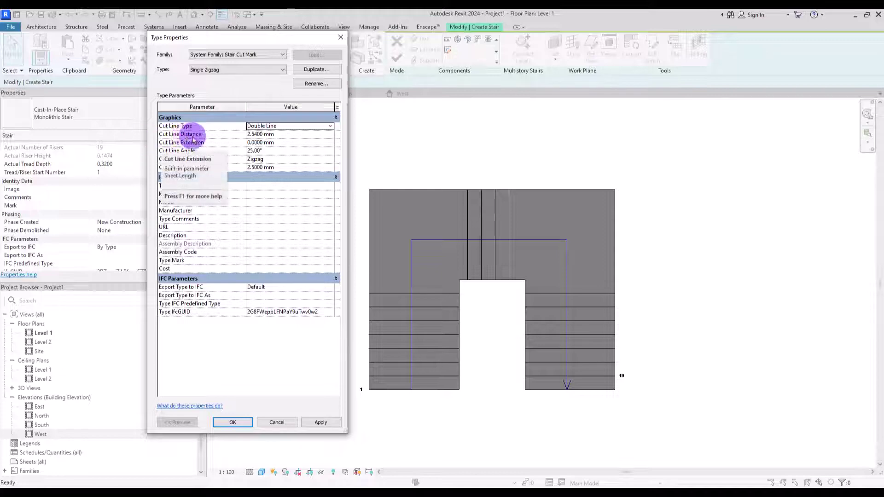
double_click(263, 134)
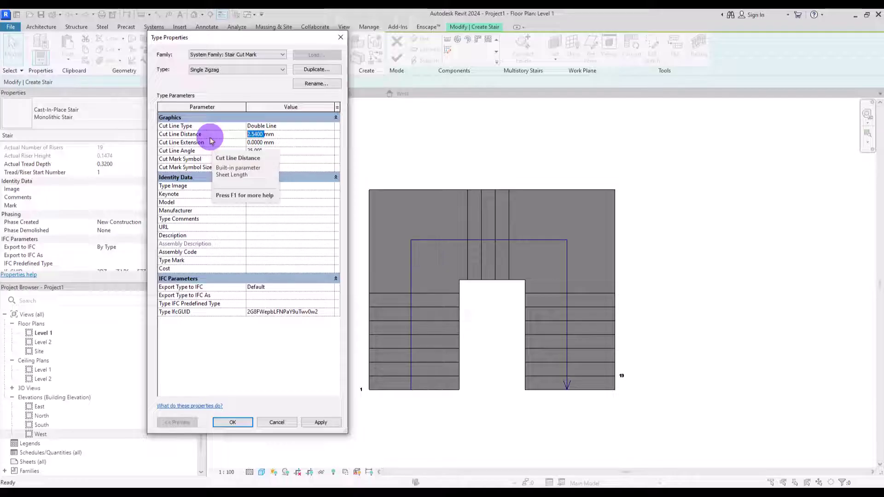
text(5)
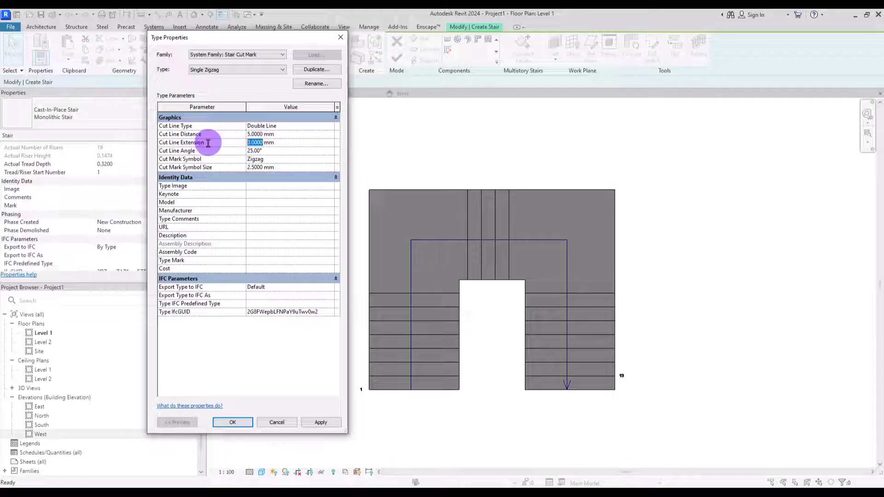
Step: Change the cut mark symbol to Curve, accept the type properties and finish editing the stair
click(189, 158)
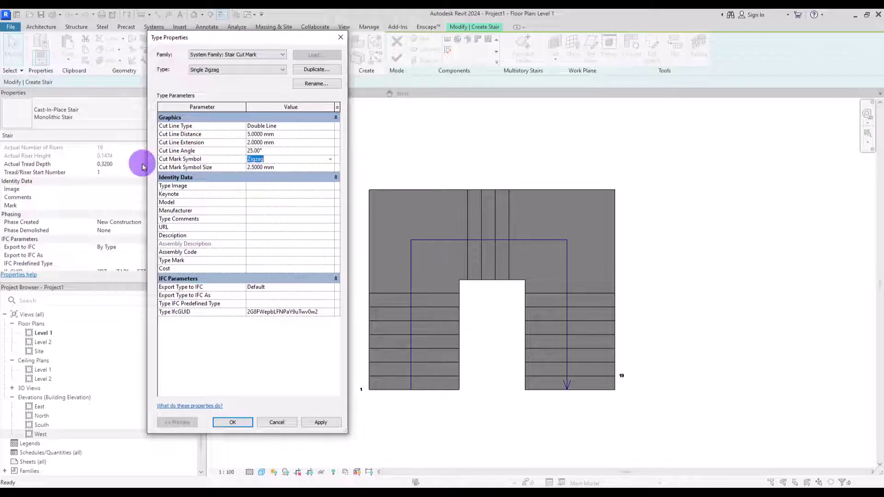
click(329, 161)
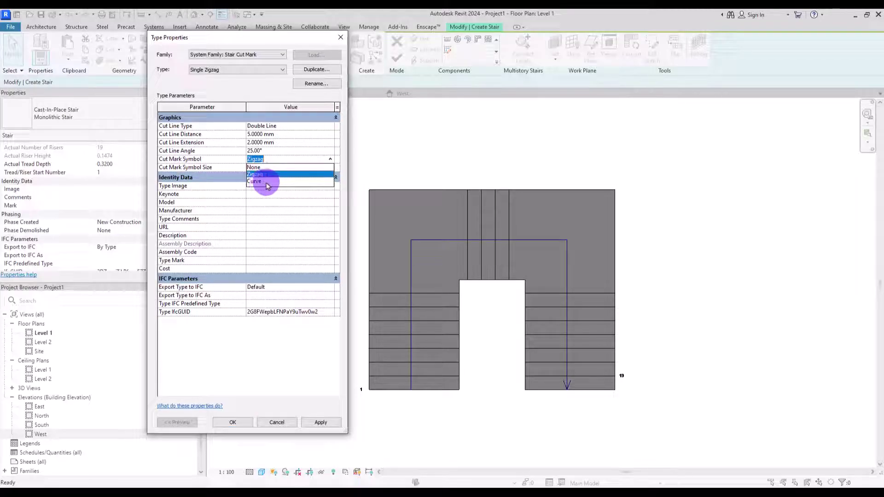
click(267, 183)
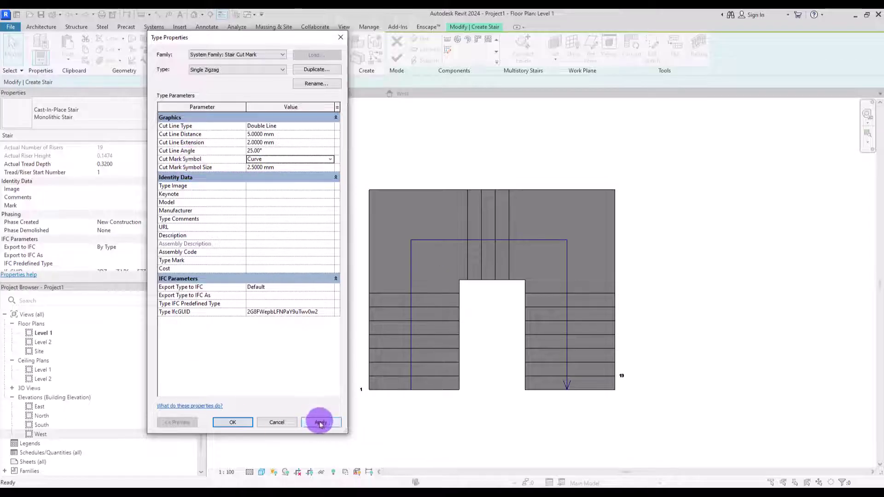
click(233, 422)
click(240, 423)
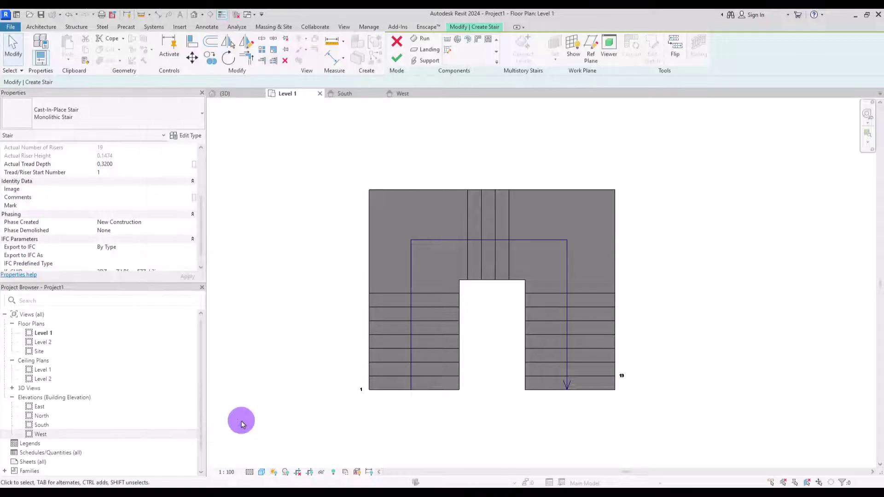
scroll(529, 239, up, 3)
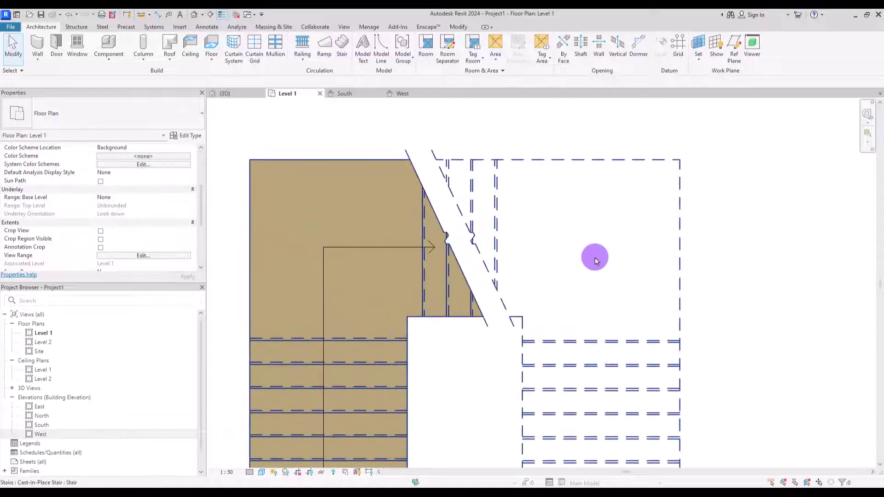
Step: Start a new monolithic stair at the L-shaped winder outline and set the desired number of risers to 18
scroll(503, 187, down, 3)
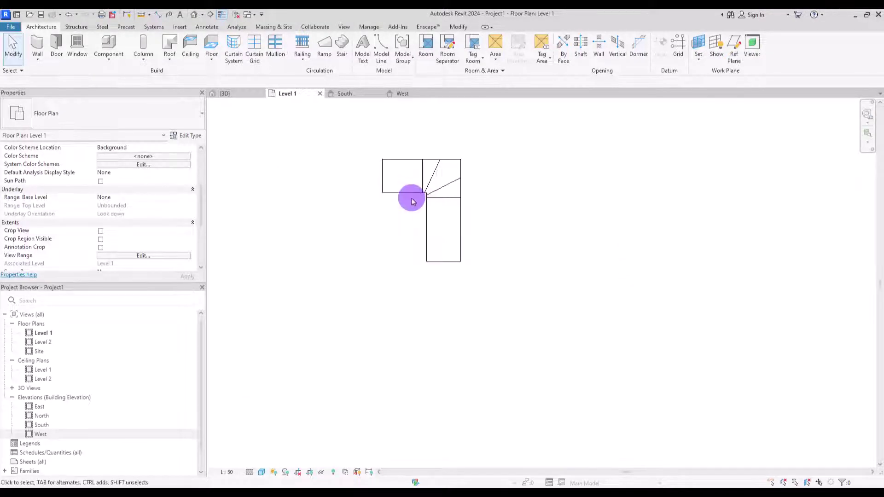
middle_drag(411, 197, 411, 239)
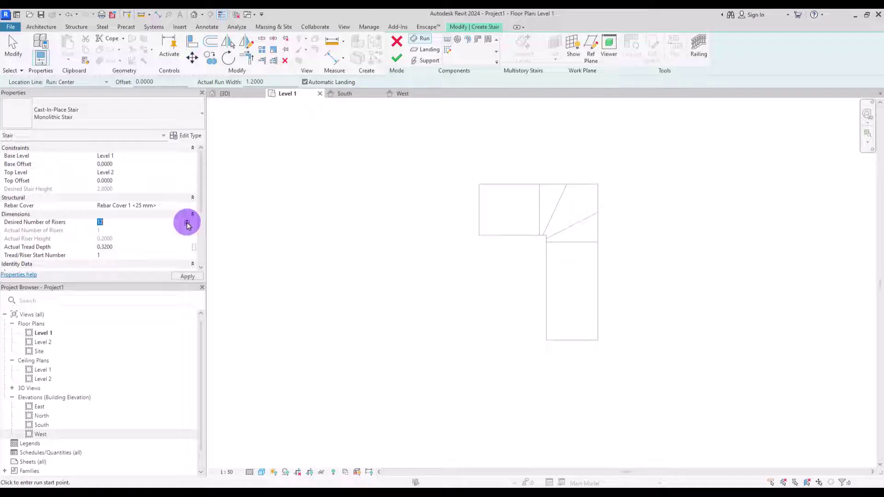
text(18)
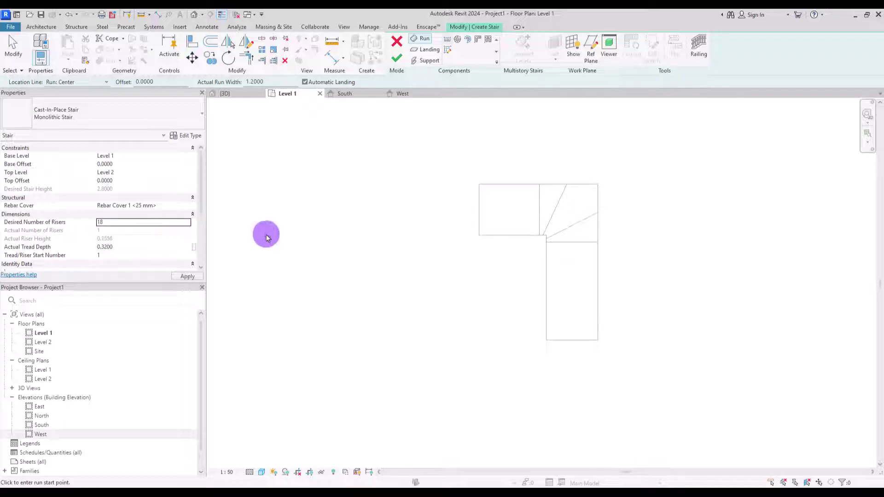
Step: Sketch the run's risers along the vertical flight by picking its lower edge and successive lines at a 0.23 offset
click(447, 50)
click(425, 49)
click(491, 50)
click(560, 340)
drag(152, 82, 102, 77)
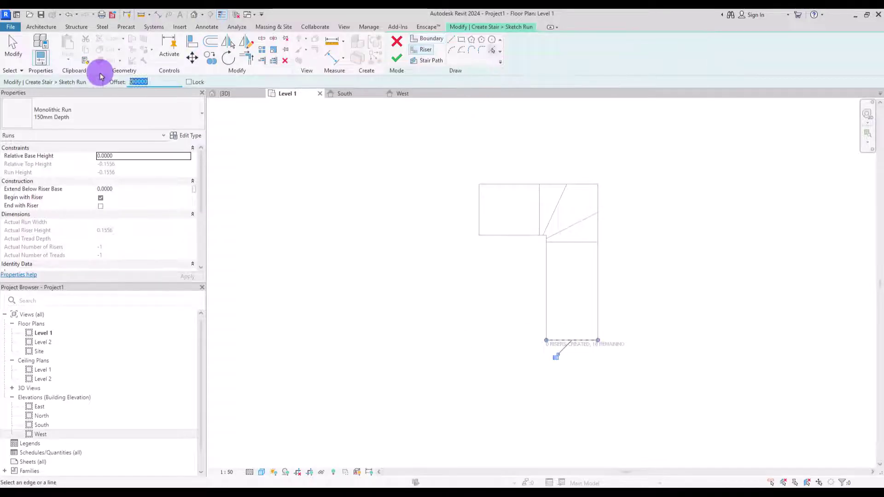
text(0.23)
click(579, 339)
click(579, 330)
click(574, 285)
click(574, 276)
click(575, 267)
click(575, 258)
click(575, 249)
Step: Add risers along the horizontal flight at the 0.23 offset and continue them to the winder lines
click(478, 210)
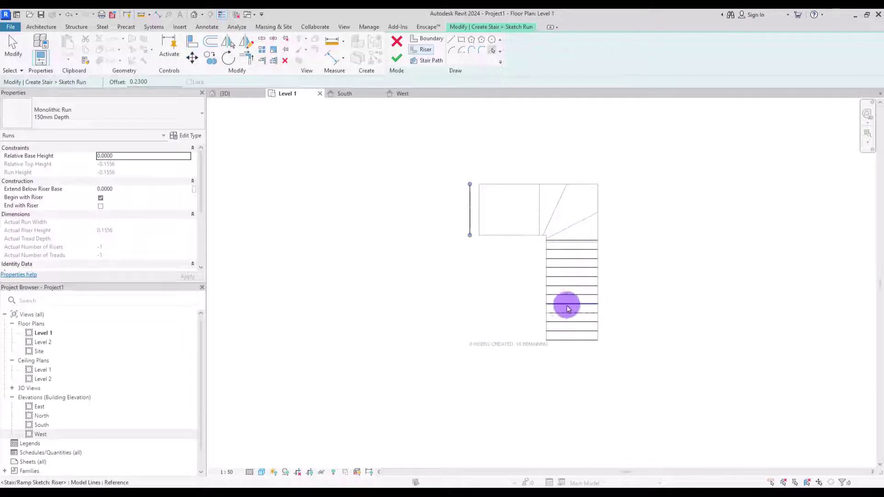
click(471, 209)
click(480, 208)
click(554, 210)
click(573, 224)
Step: Delete the extra riser outside the horizontal flight's outer end and clean up the risers near the winder corner
scroll(575, 257, up, 1)
key(Escape)
drag(414, 113, 348, 239)
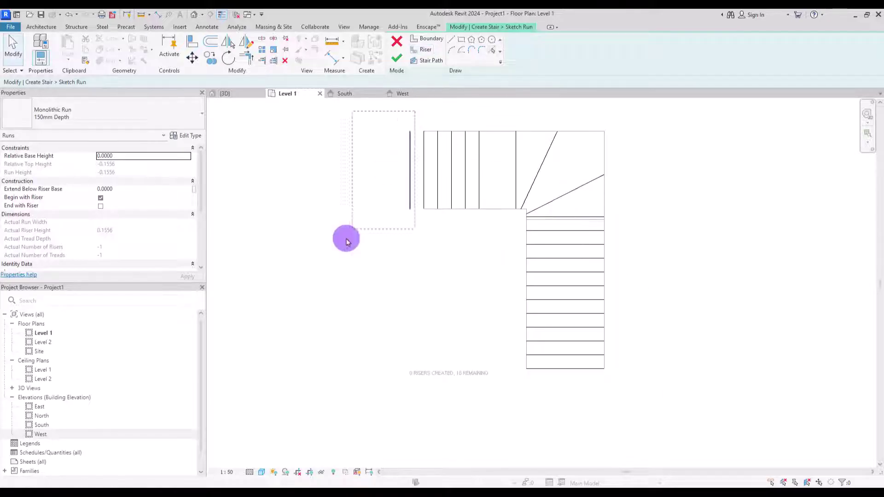
key(Delete)
scroll(552, 218, up, 2)
click(547, 197)
scroll(500, 177, up, 2)
scroll(519, 191, down, 3)
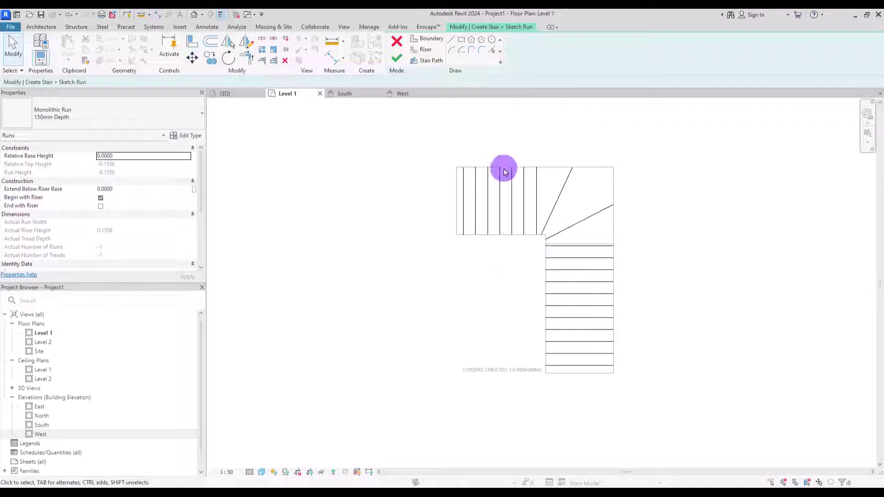
Step: Draw the run's outer boundary from the horizontal flight's end riser through the outer corner to the vertical flight's lowest riser
click(425, 38)
click(463, 167)
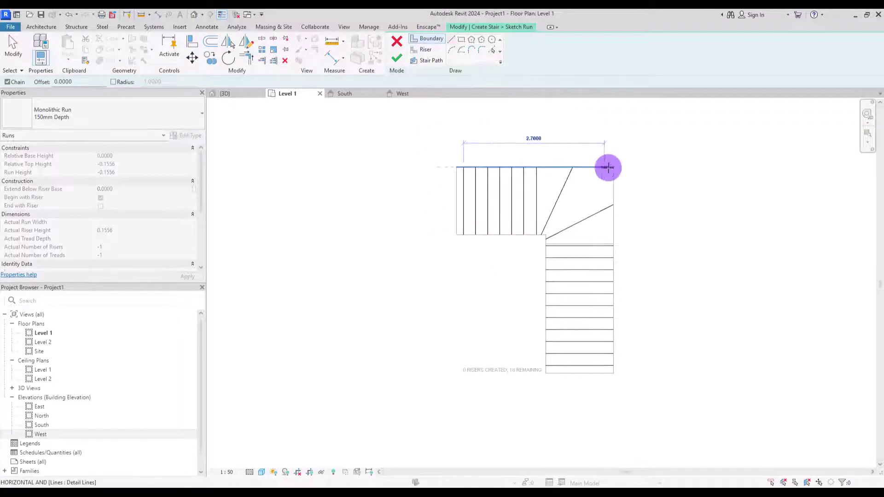
click(614, 167)
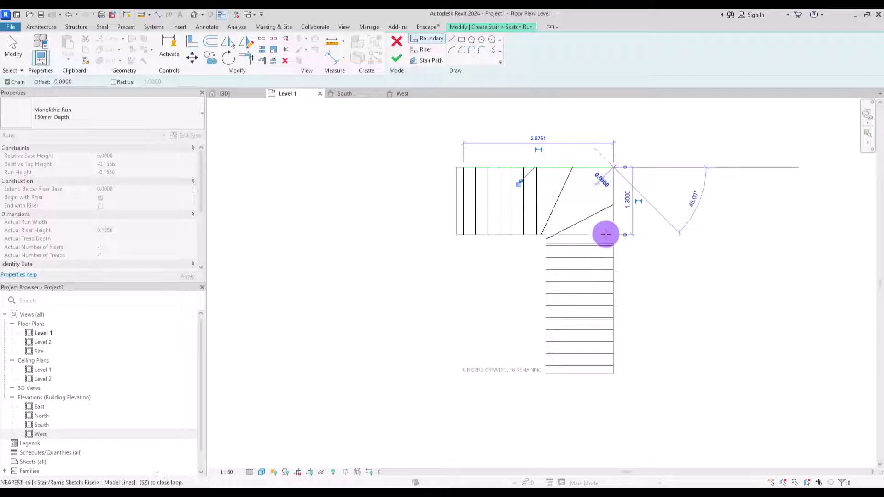
click(613, 365)
key(Escape)
Step: Draw the inner boundary lines along both flights and trim them to meet at the inner corner
click(546, 366)
click(546, 240)
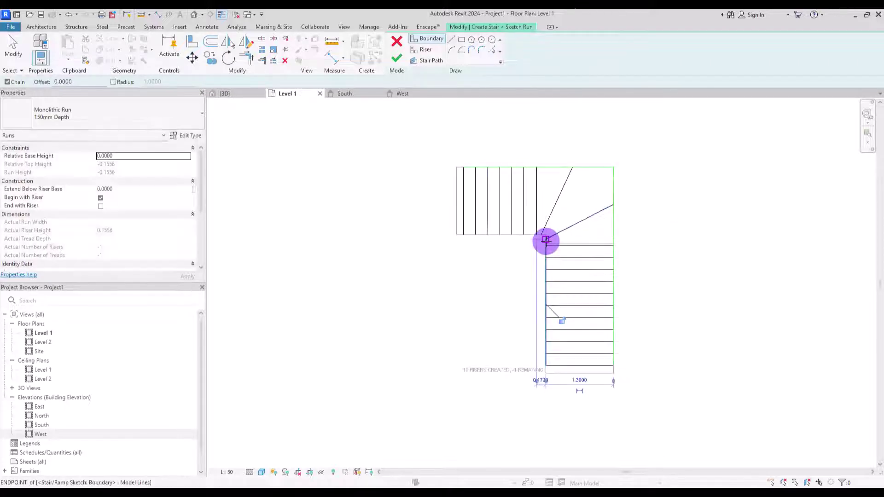
click(461, 237)
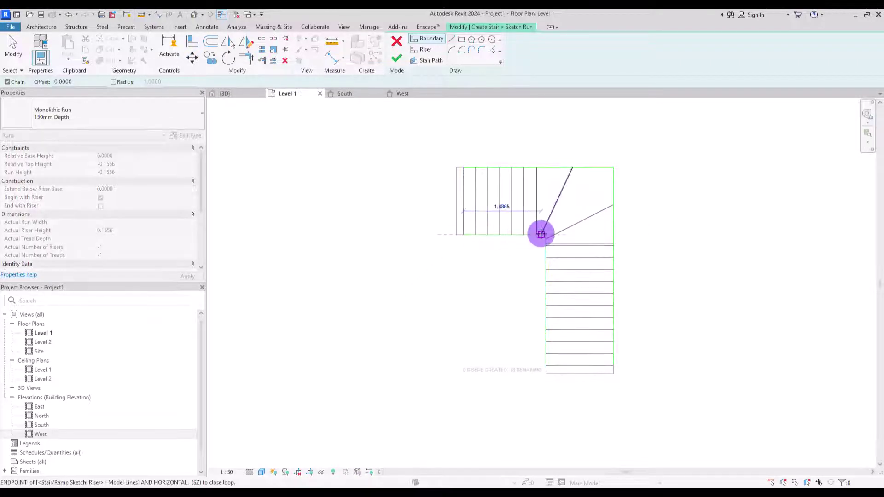
click(541, 234)
scroll(519, 277, up, 4)
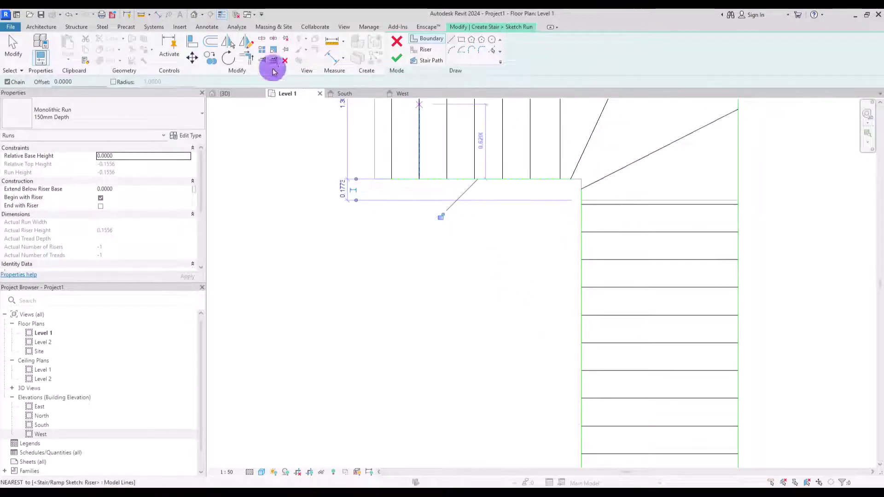
click(245, 57)
click(584, 213)
click(566, 179)
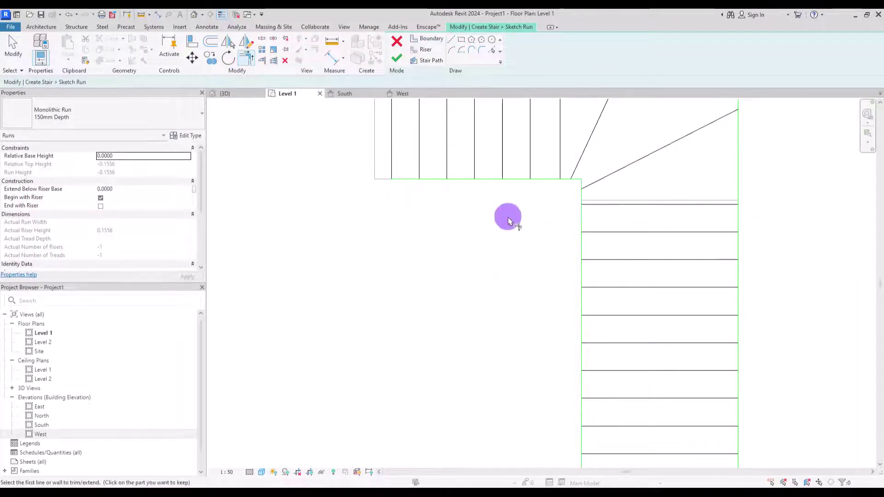
Step: Draw the L-shaped stair path from the vertical flight's lowest riser to the horizontal flight's end riser and finish the run sketch
scroll(507, 215, down, 3)
click(420, 61)
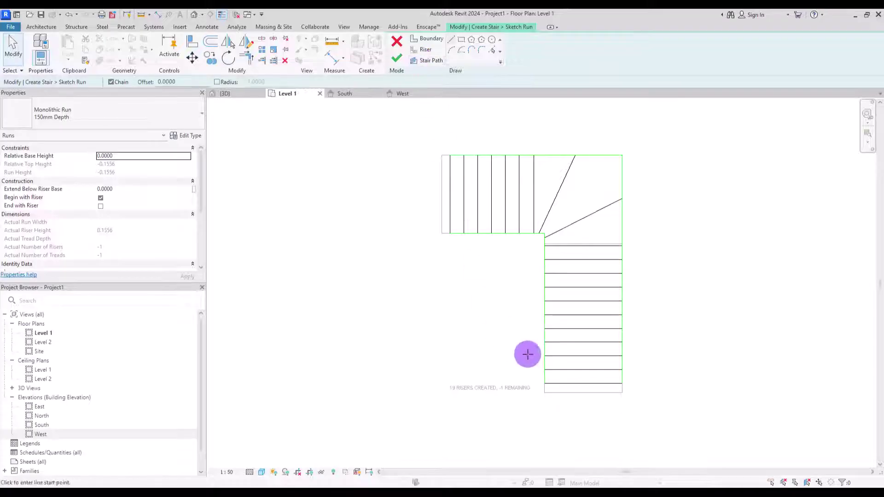
click(584, 384)
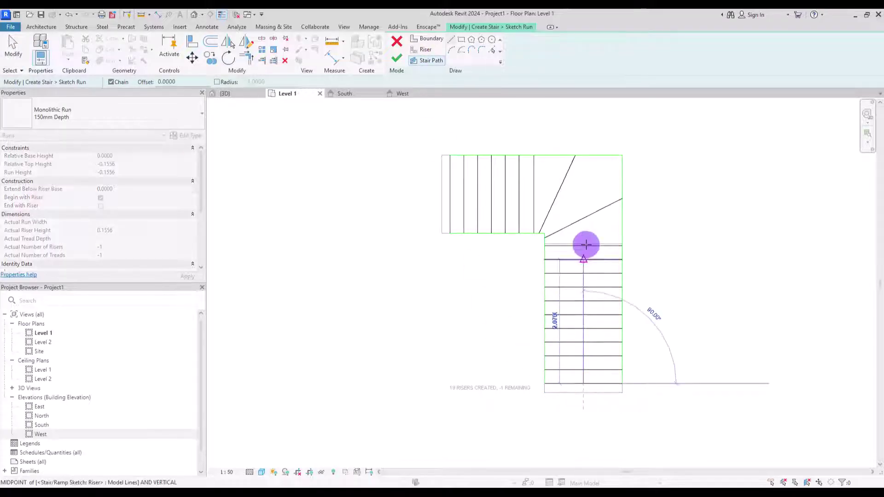
click(583, 198)
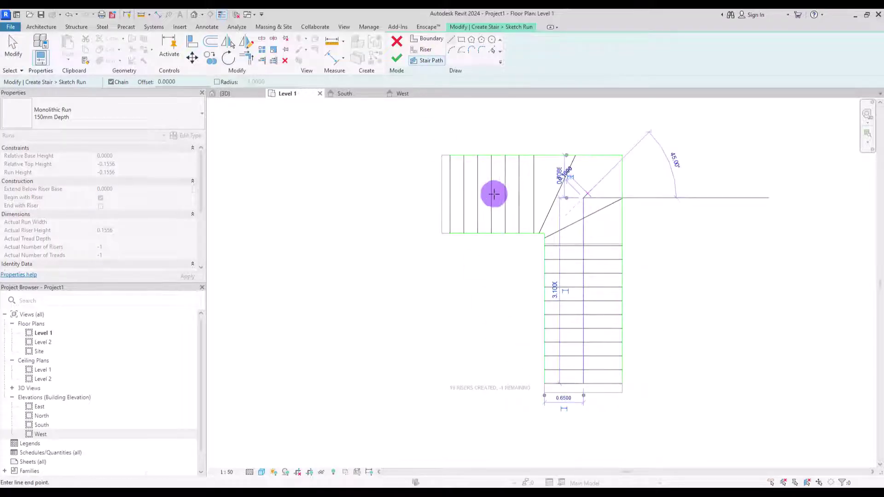
click(448, 197)
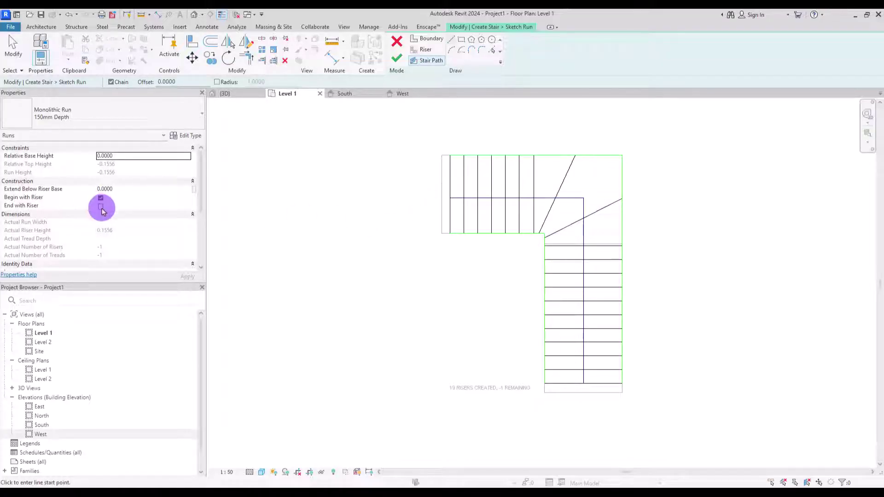
click(400, 59)
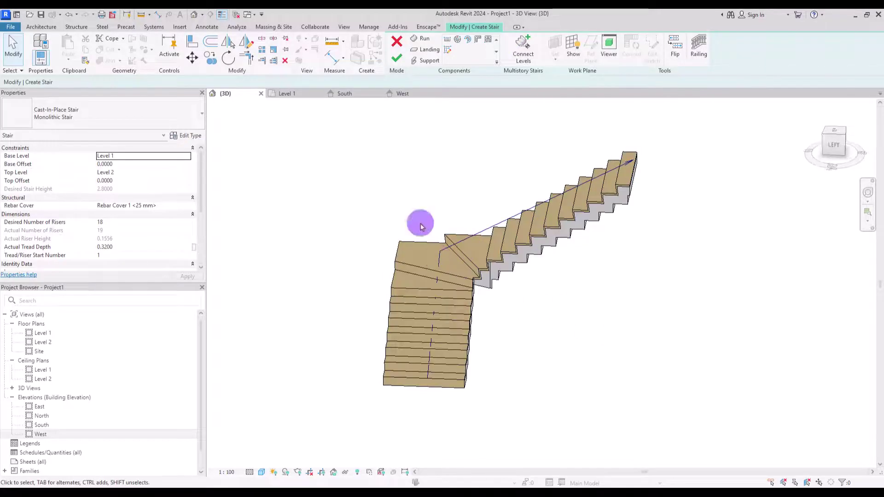
Step: Compare the new winder stair in the 3D view and the Level 1 floor plan
click(283, 92)
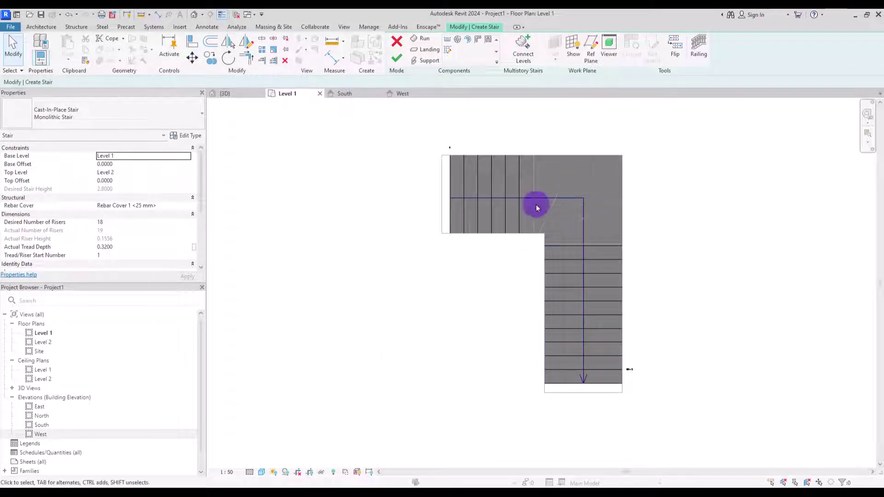
click(229, 93)
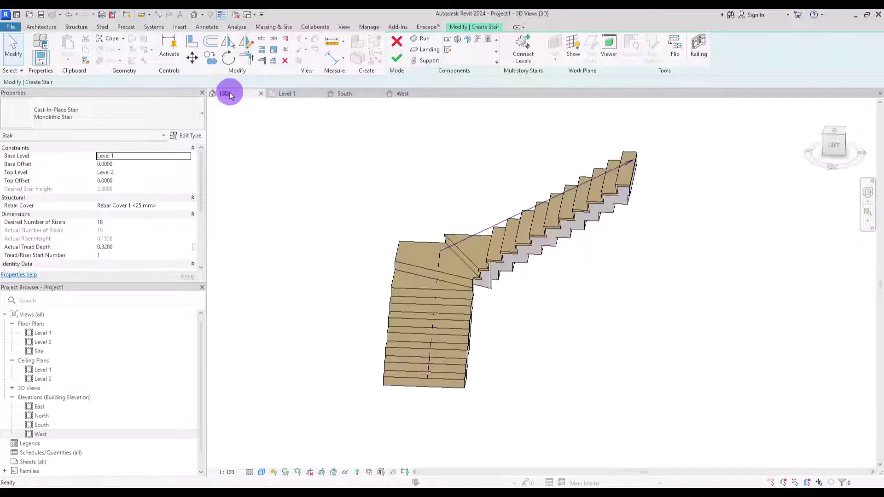
click(289, 94)
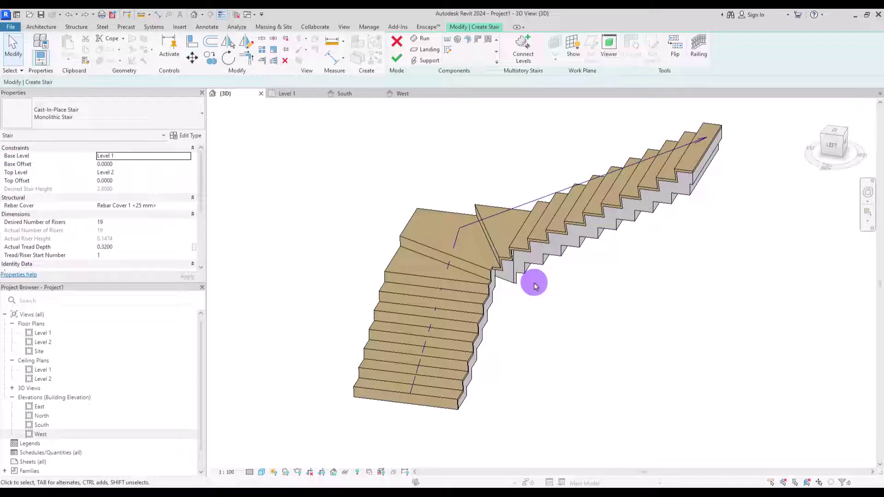
Step: Reopen the winder stair's run sketch and draw a diagonal boundary line across the inner corner between the two winder risers' inner ends
click(520, 268)
click(653, 44)
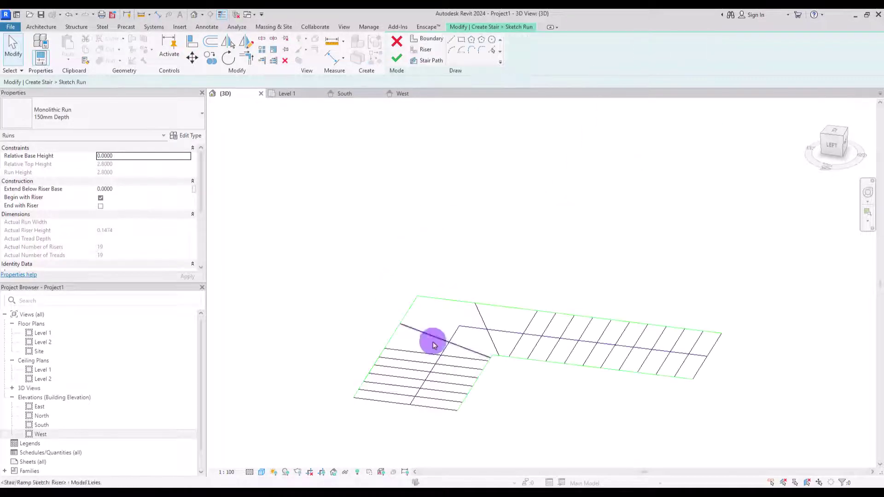
click(290, 93)
scroll(546, 244, up, 5)
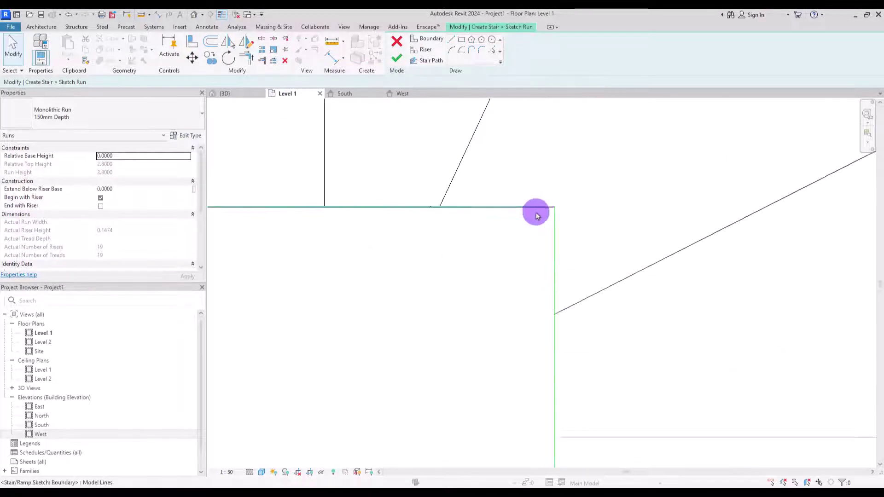
click(423, 40)
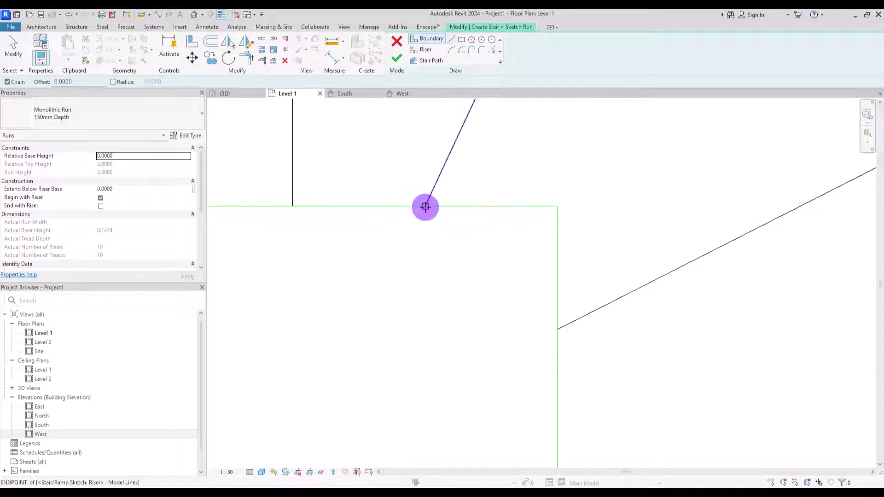
click(425, 206)
click(556, 328)
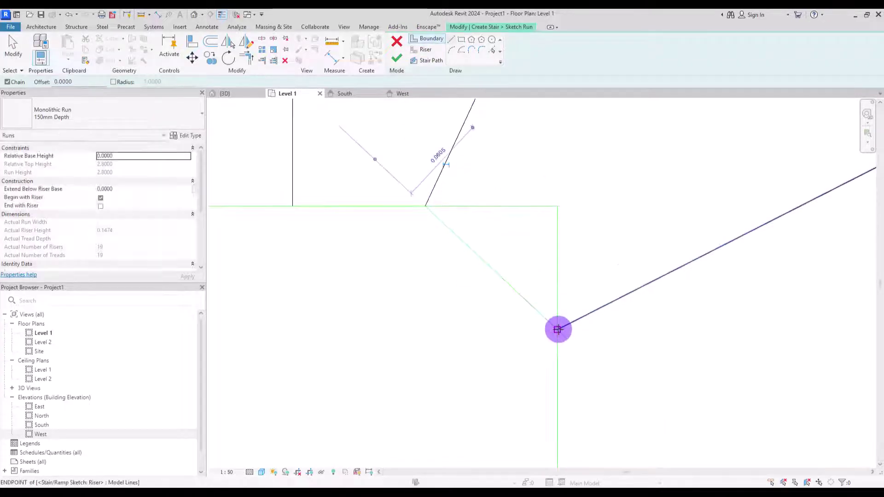
Step: Trim both inner boundary lines to the diagonal corner line and finish the run sketch
click(245, 61)
click(558, 389)
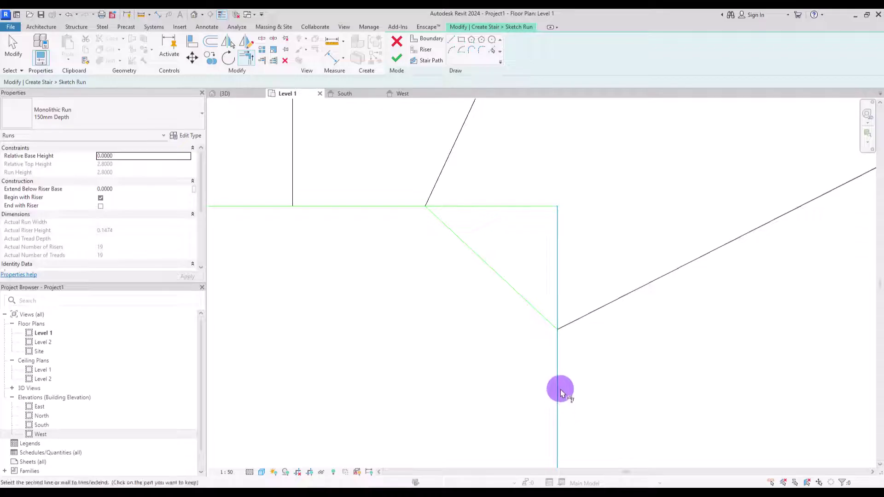
click(532, 307)
click(428, 210)
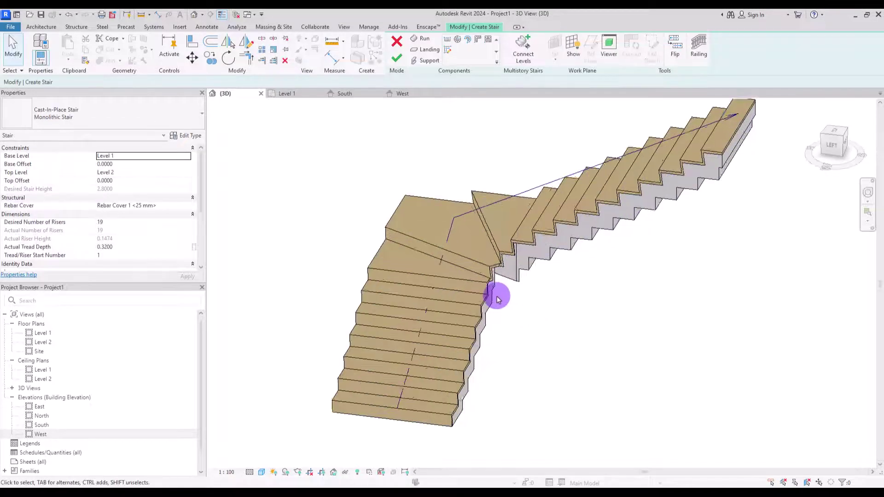
scroll(506, 302, up, 5)
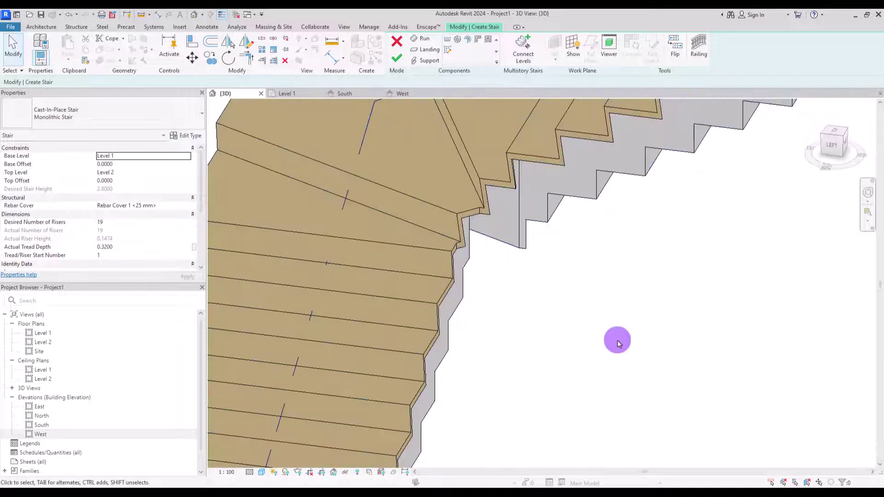
scroll(619, 343, down, 1)
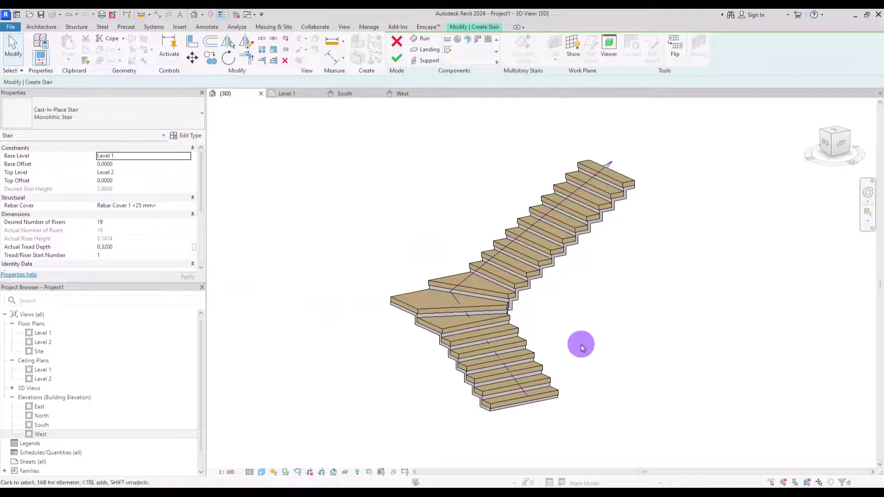
scroll(581, 346, up, 2)
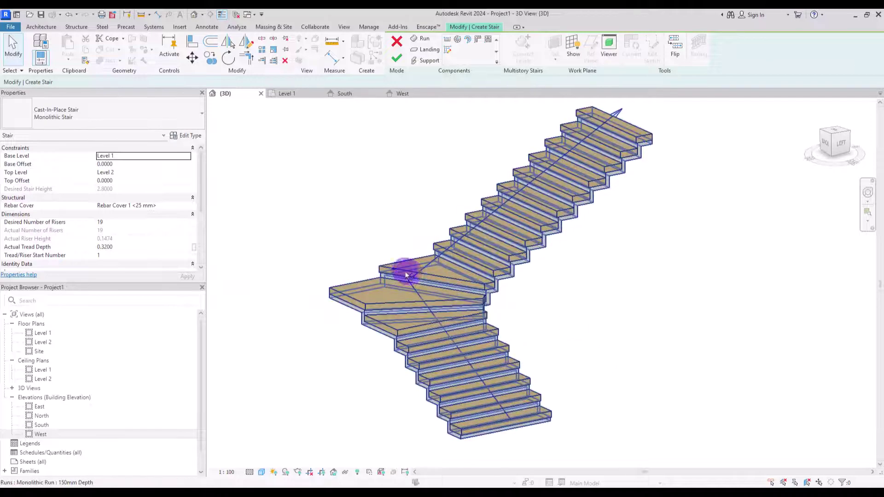
Step: Set the structural depth of the 150mm Depth run type to 0.1000 and finish the winder stair
click(185, 135)
click(295, 169)
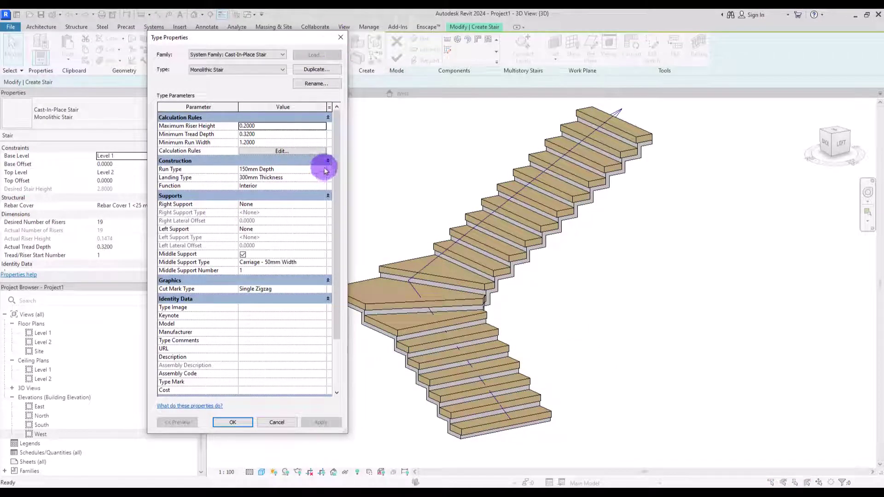
click(325, 169)
click(253, 144)
click(245, 135)
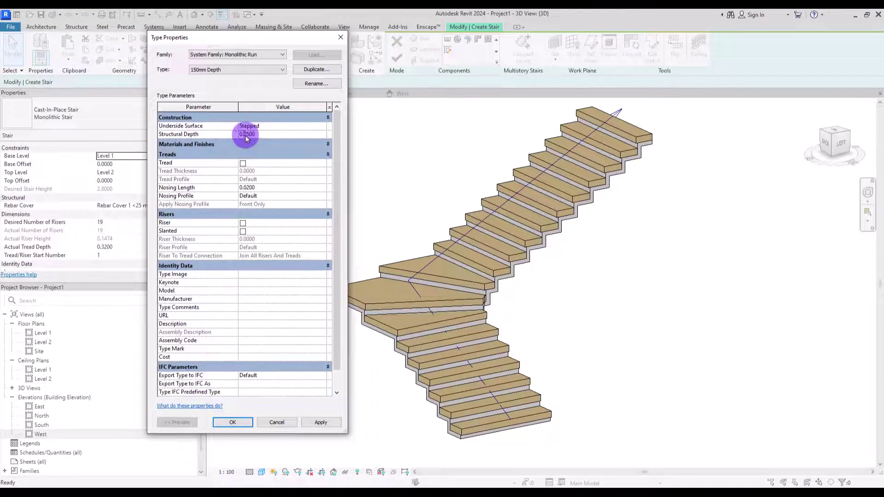
click(268, 144)
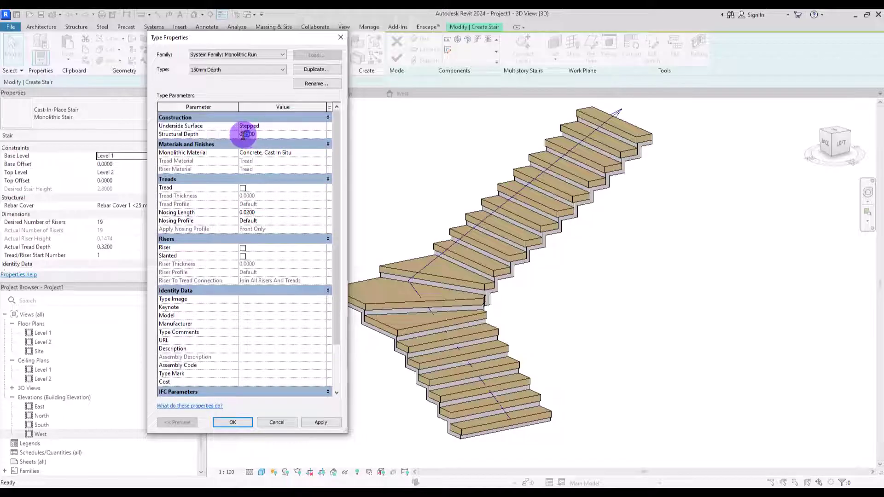
click(321, 421)
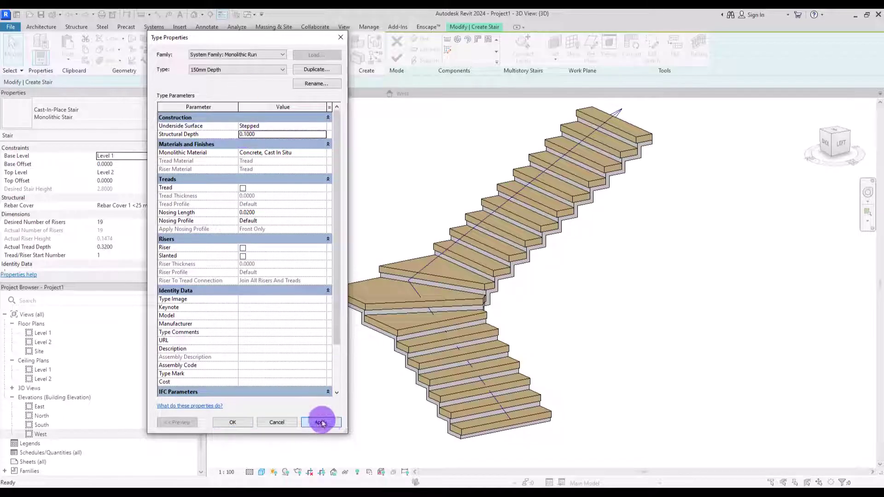
click(234, 422)
click(234, 422)
shift+middle_drag(369, 236, 629, 235)
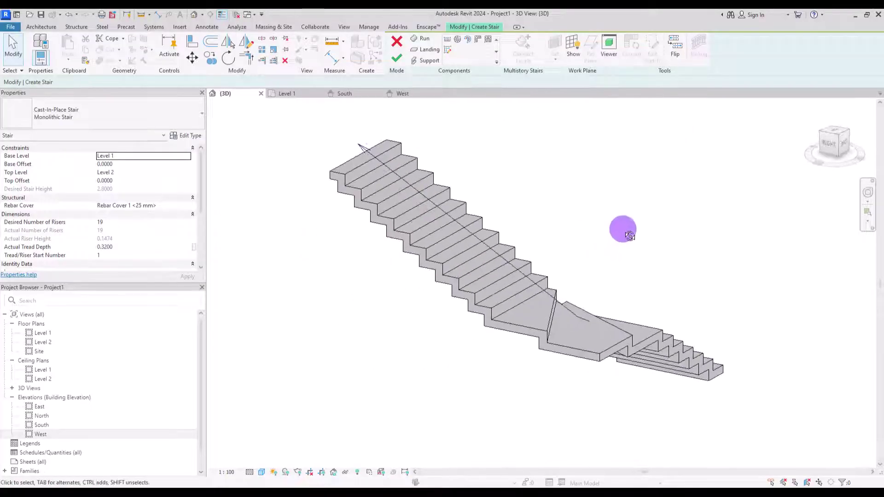
click(397, 57)
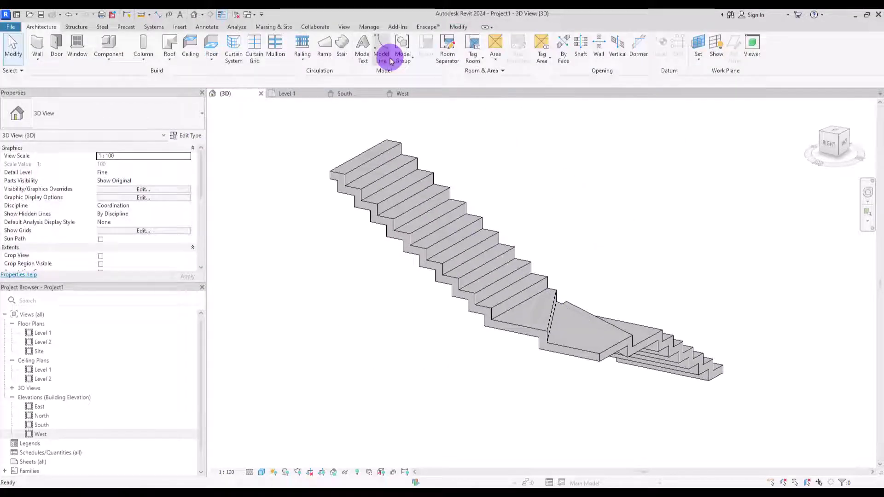
Step: Examine the detail-line layout of the rectangular stair with the arched inner edge in the Level 1 floor plan
click(288, 94)
scroll(497, 172, down, 3)
middle_drag(353, 186, 733, 216)
middle_drag(387, 208, 778, 200)
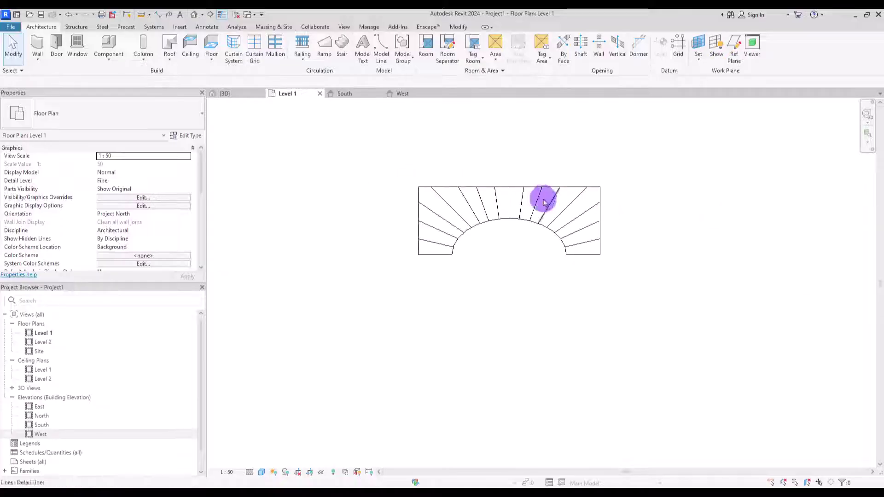
scroll(528, 201, up, 2)
scroll(442, 267, down, 2)
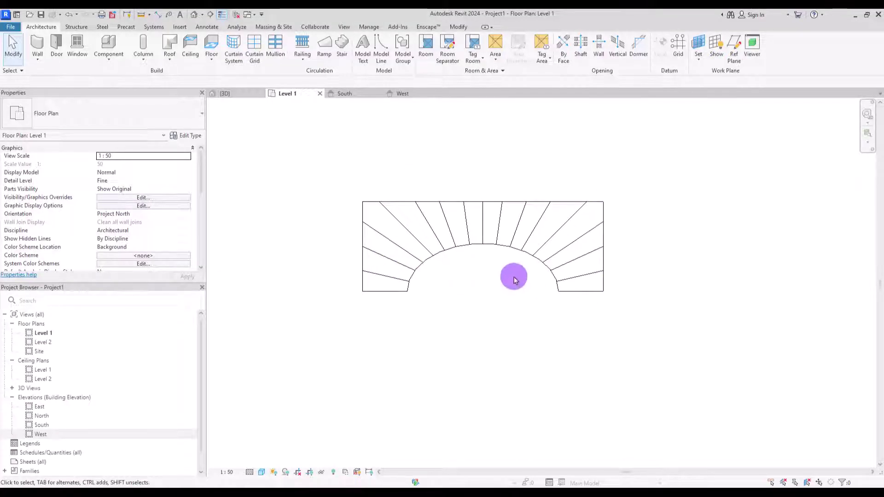
scroll(344, 248, down, 1)
scroll(343, 249, down, 2)
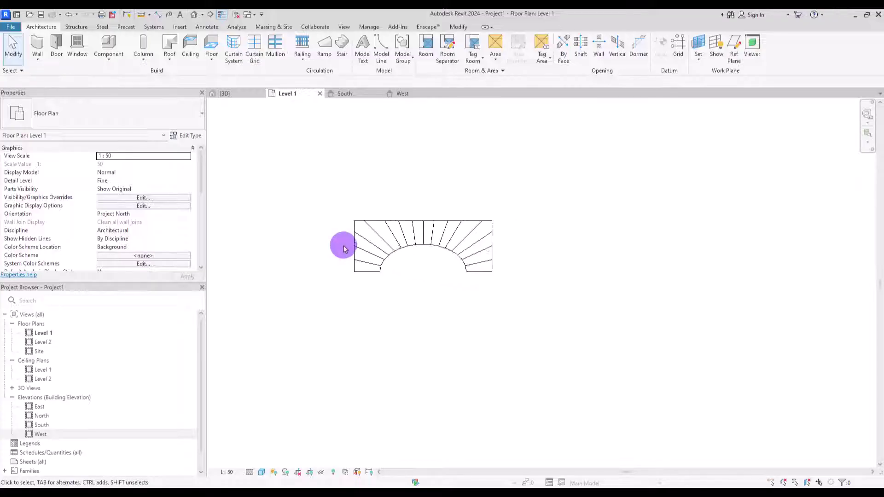
middle_drag(521, 268, 422, 262)
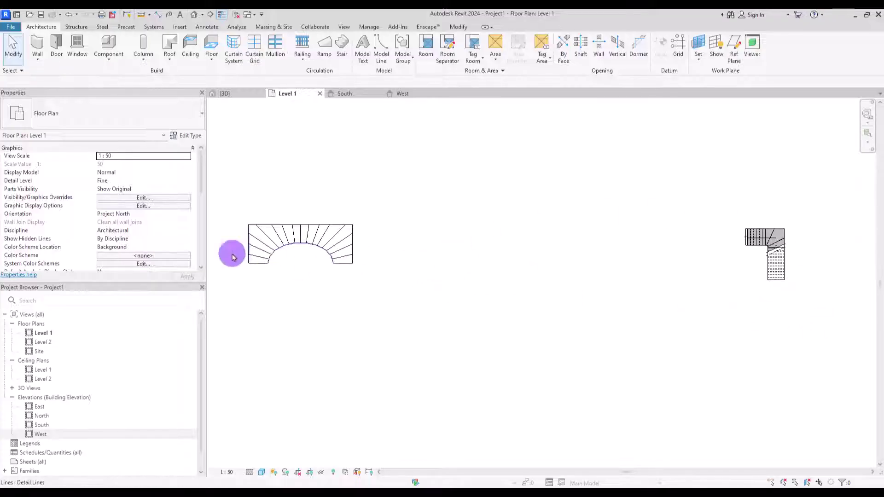
scroll(234, 244, down, 1)
scroll(239, 236, up, 4)
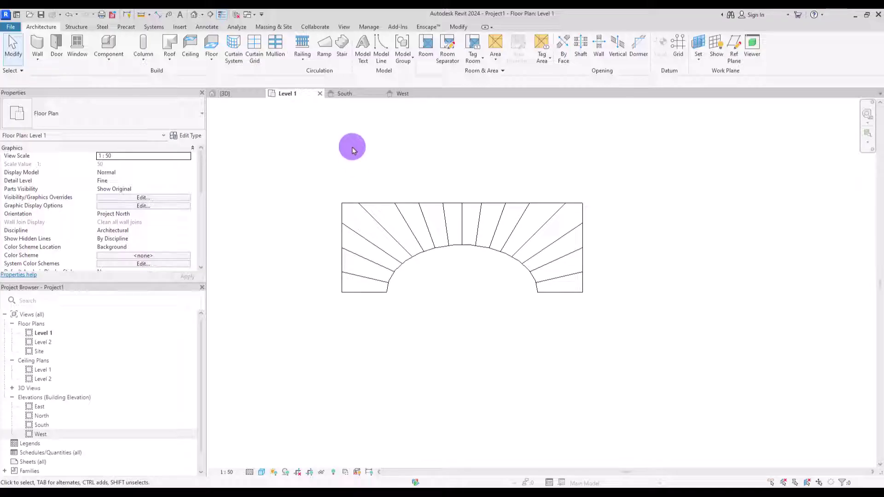
Step: Start a new monolithic stair with a sketched run and pick the radiating detail lines and both end lines as risers
click(344, 45)
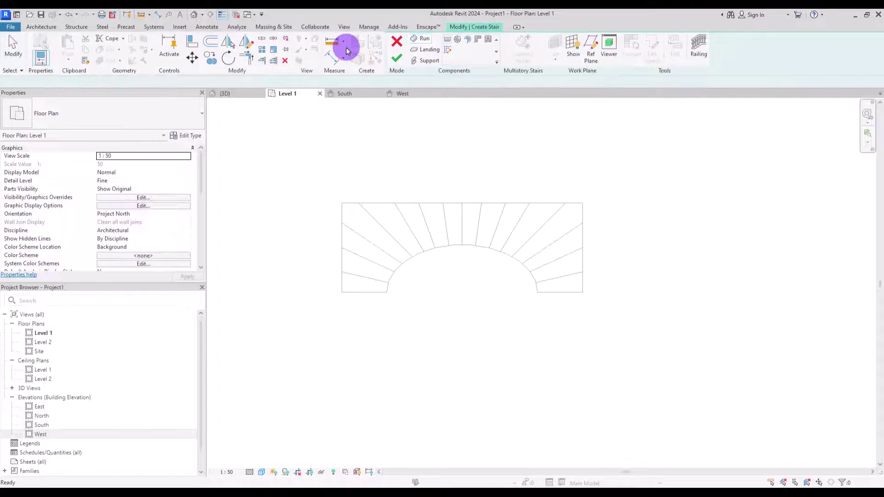
click(448, 51)
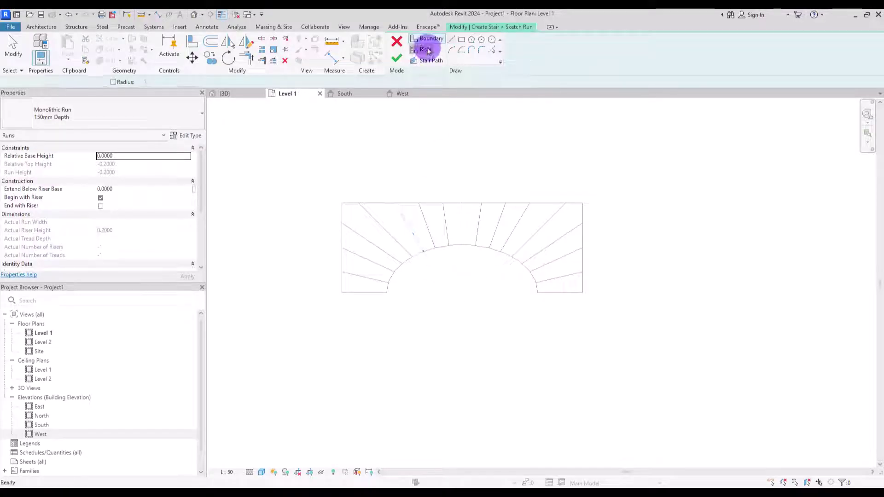
click(425, 50)
click(491, 49)
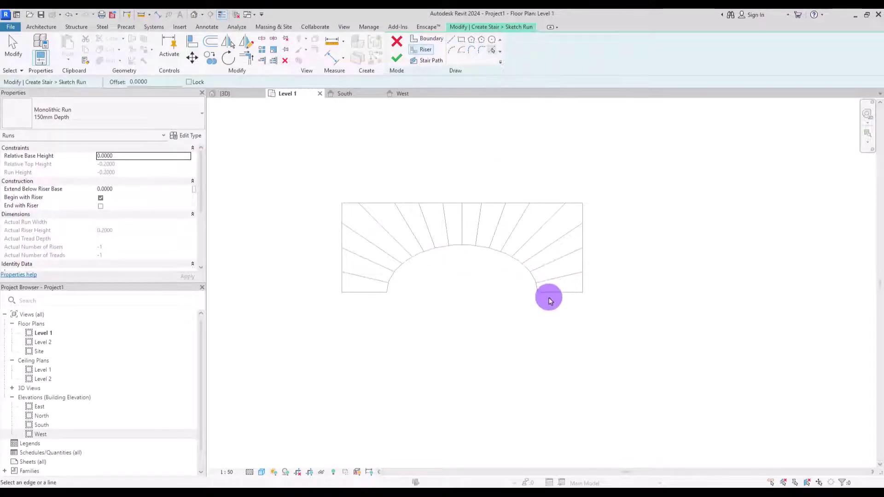
click(555, 281)
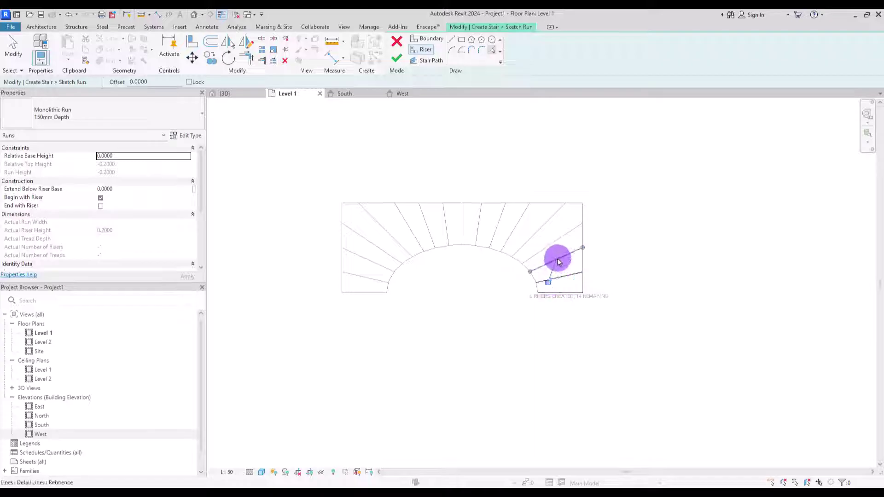
click(547, 229)
click(523, 214)
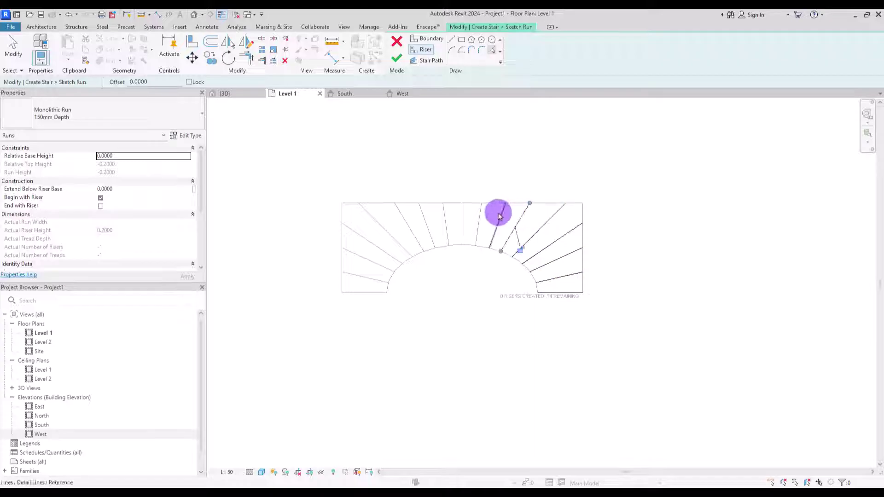
click(503, 217)
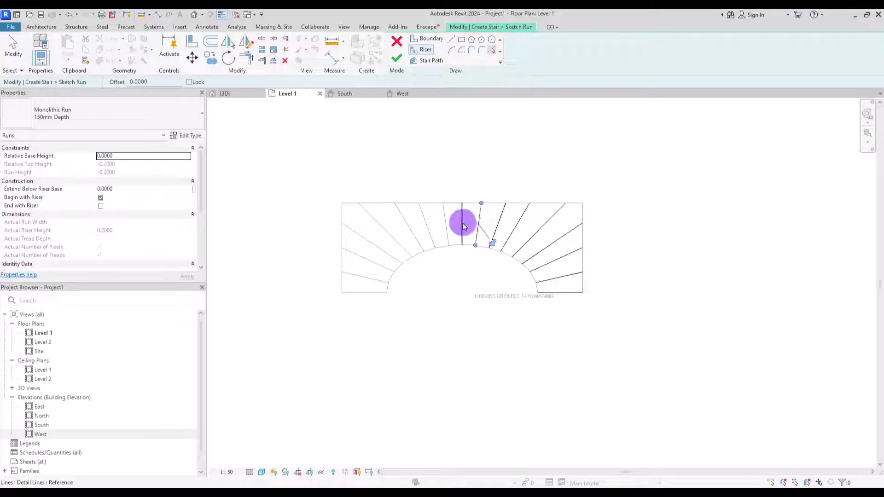
click(427, 227)
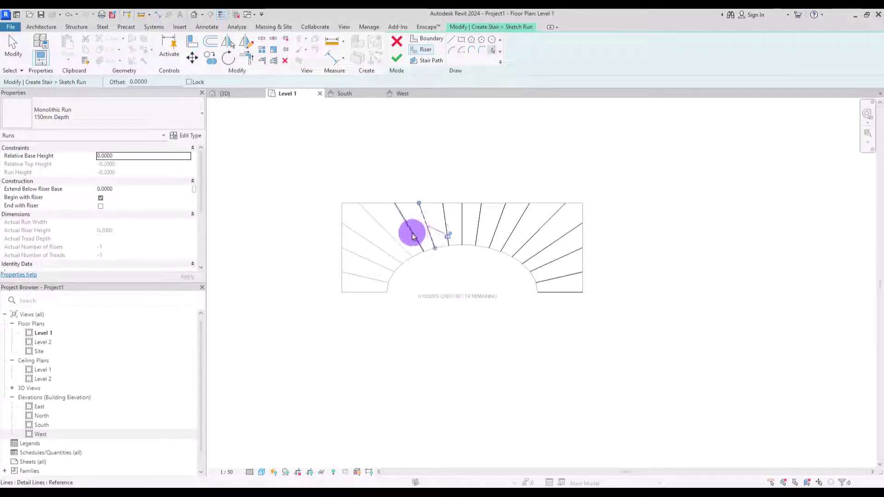
click(410, 231)
click(395, 241)
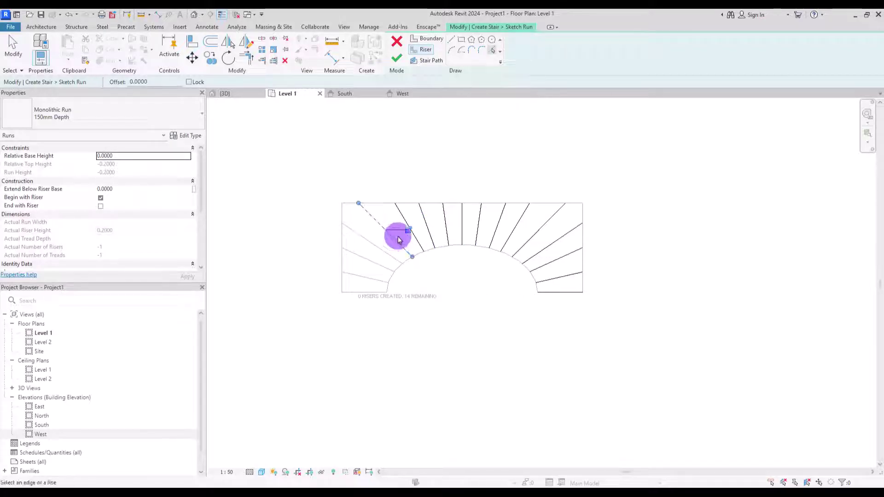
click(367, 243)
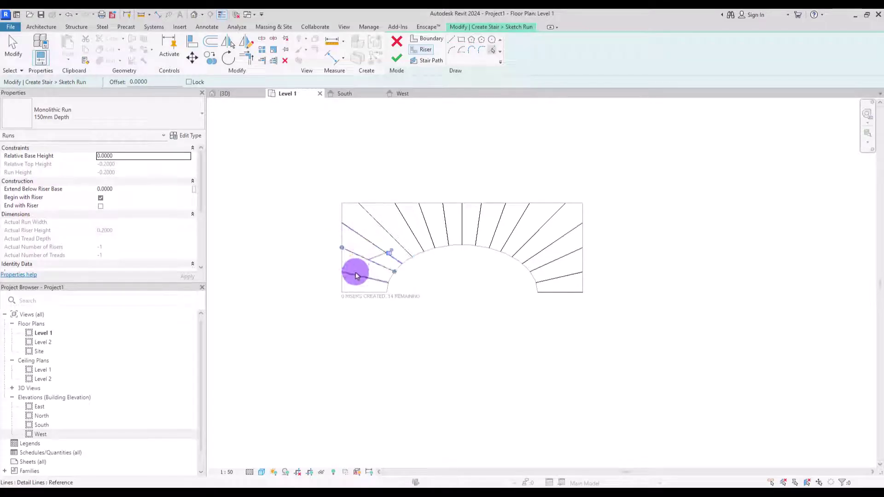
click(352, 292)
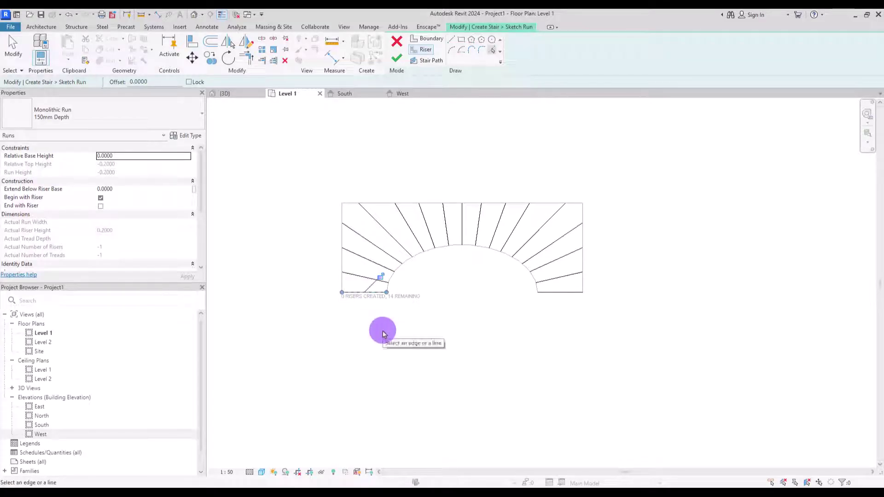
Step: Draw the run's outer boundary along the three outer sides of the rectangle, from one end riser to the other
click(429, 43)
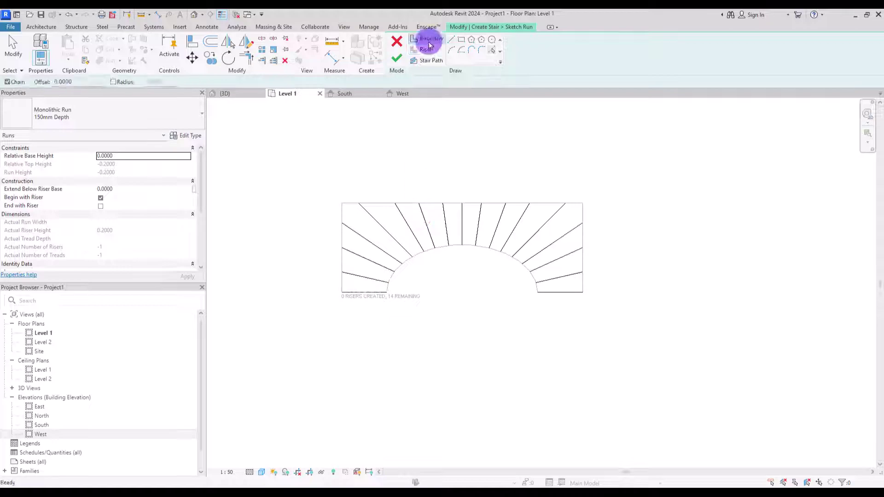
click(337, 293)
click(341, 203)
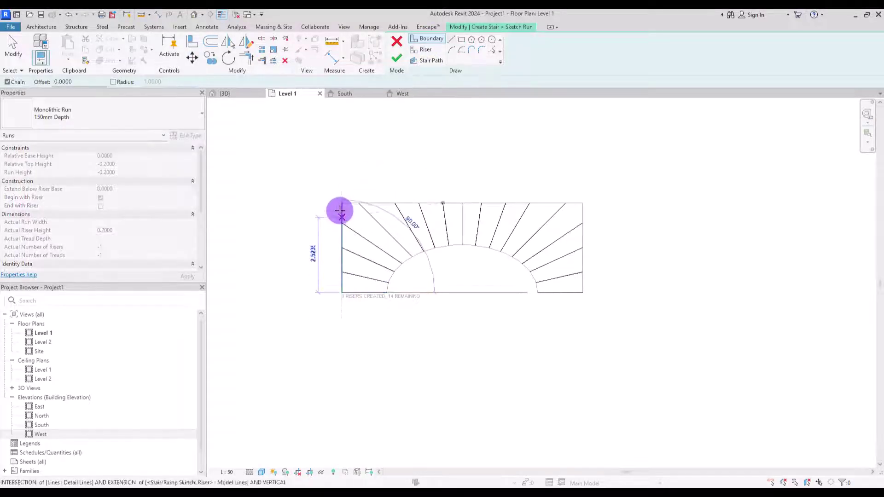
click(582, 203)
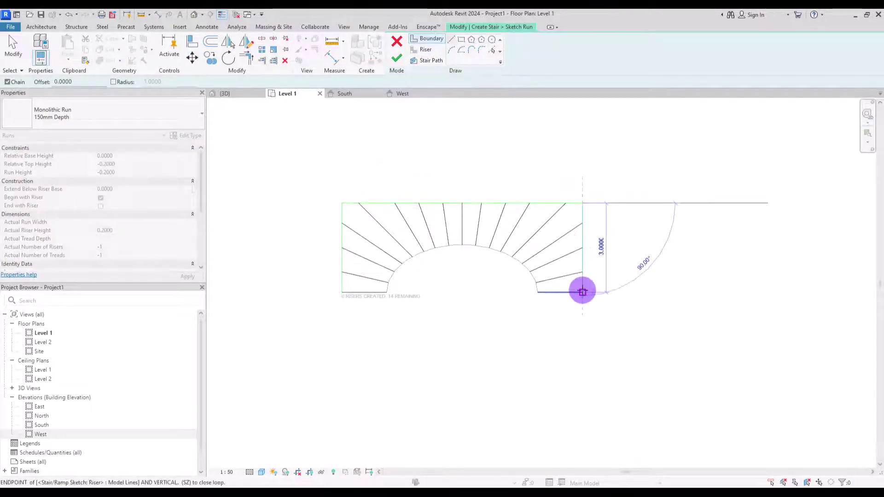
click(583, 292)
key(Escape)
Step: Draw the run's inner boundary as an arc of about 2.81 m radius between the two end risers through the middle riser's endpoint
click(449, 51)
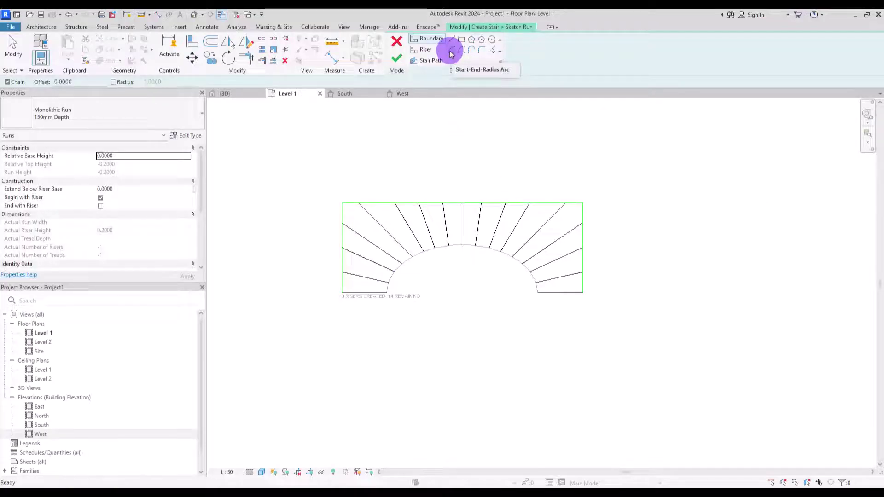
click(451, 53)
click(385, 293)
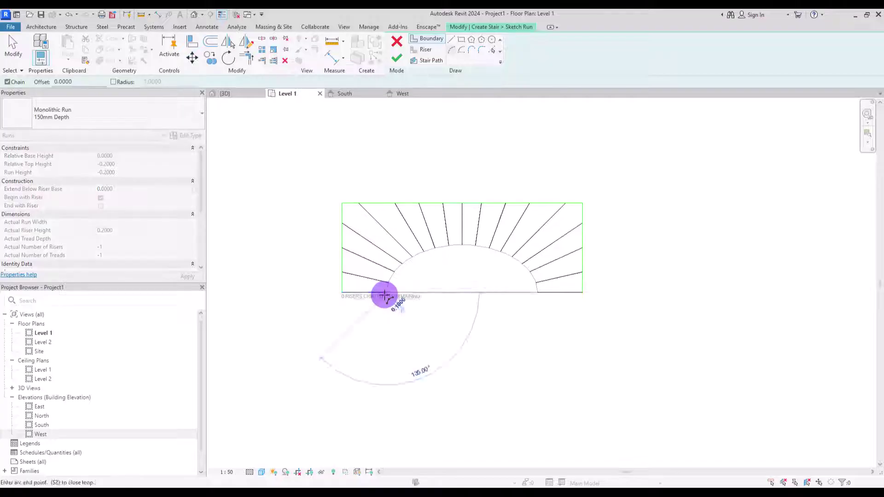
click(534, 293)
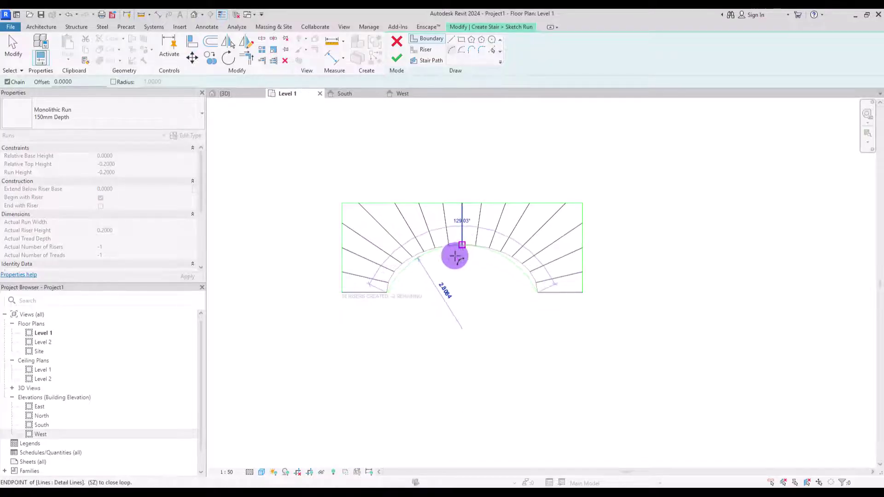
click(456, 253)
scroll(425, 304, up, 3)
middle_drag(451, 242, 438, 272)
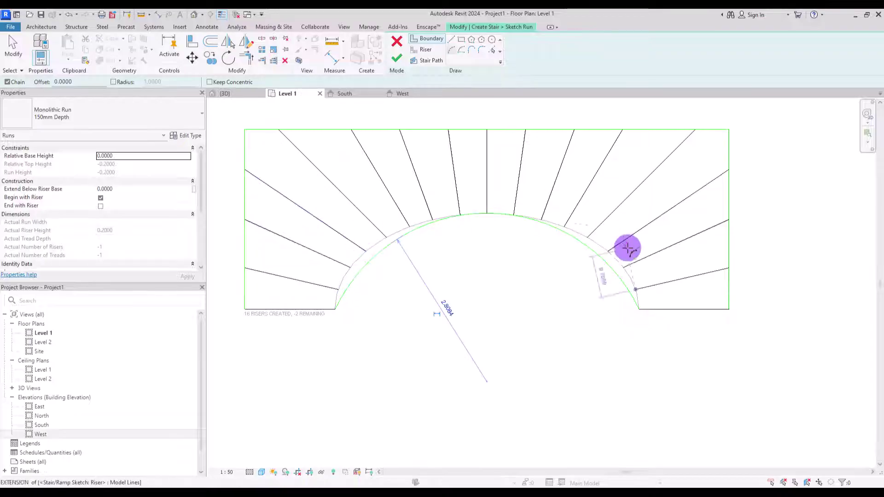
click(575, 240)
Step: Trim or extend the radiating risers to the inner arc boundary, using the arc as the reference
click(273, 61)
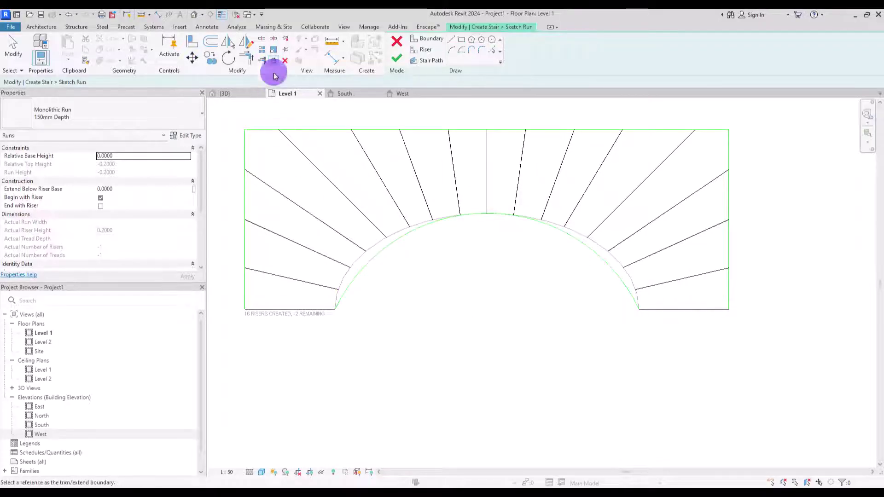
click(353, 284)
click(330, 288)
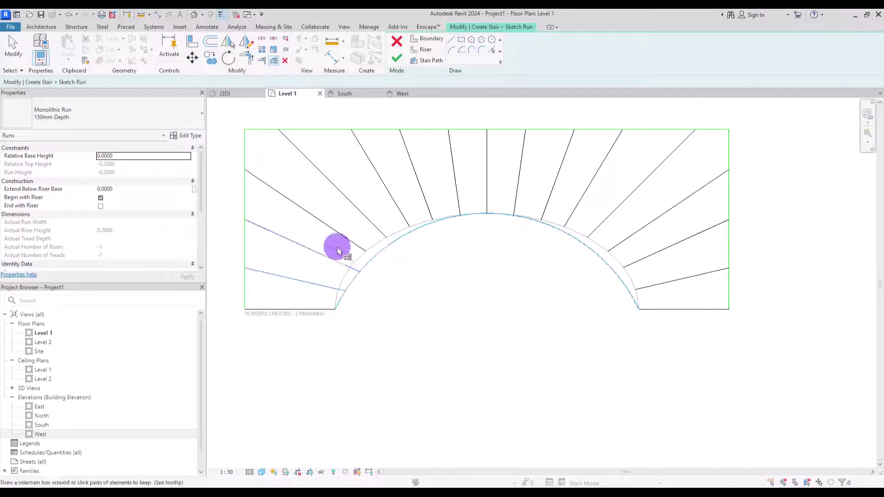
click(336, 259)
click(342, 236)
click(368, 219)
click(398, 208)
click(424, 198)
click(457, 194)
click(487, 193)
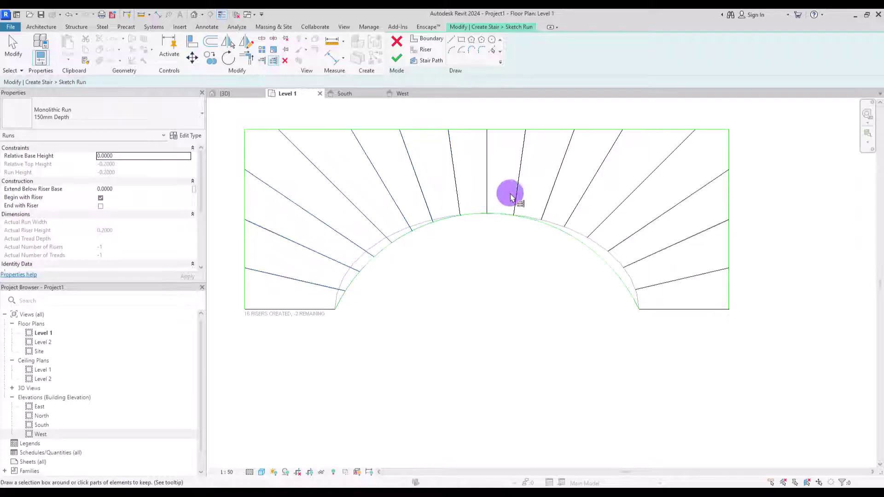
click(562, 234)
click(548, 202)
click(574, 206)
click(613, 212)
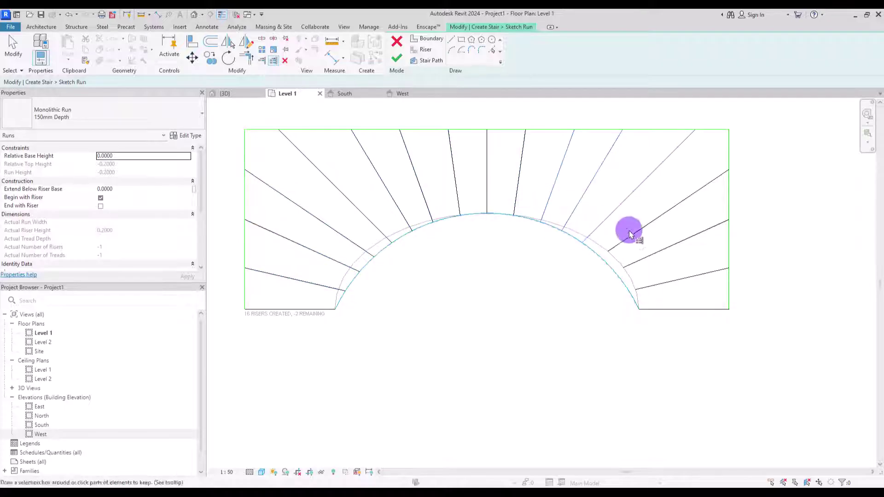
click(631, 233)
click(648, 256)
click(662, 283)
Step: Draw the stair path as an arc of about 3.59 m radius between the end risers' midpoints and finish the stair
scroll(521, 338, down, 2)
click(432, 62)
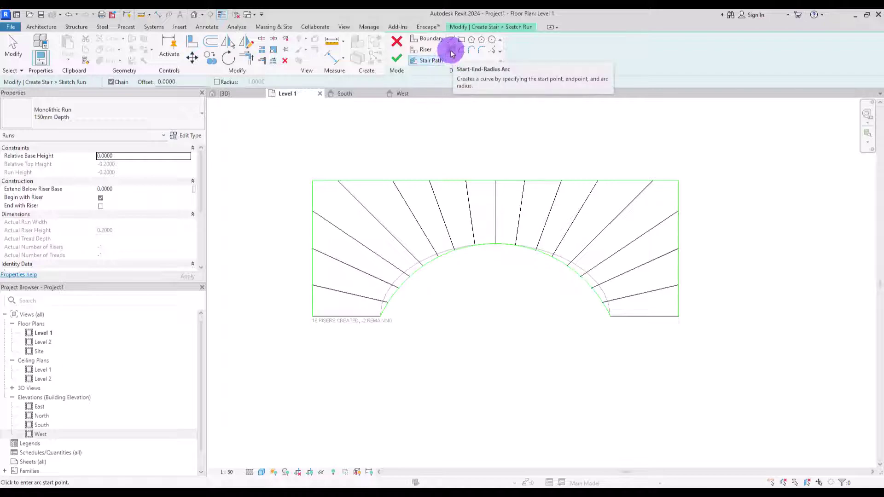
click(343, 316)
click(646, 316)
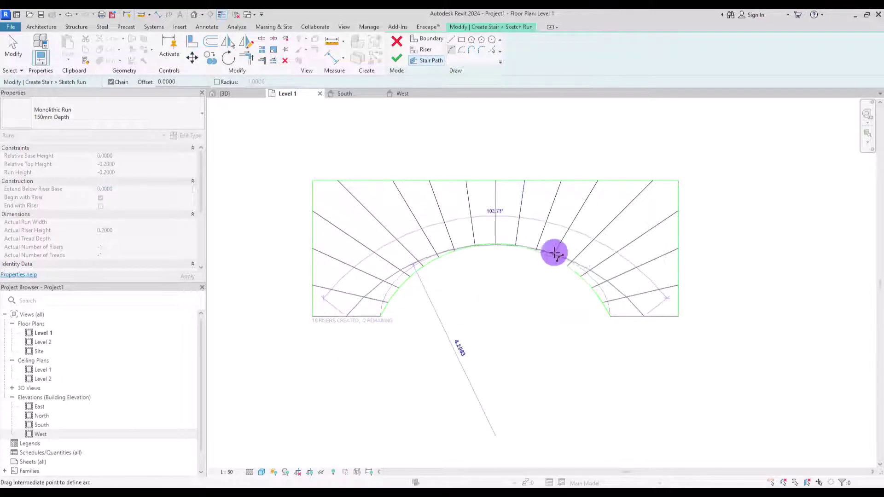
click(521, 222)
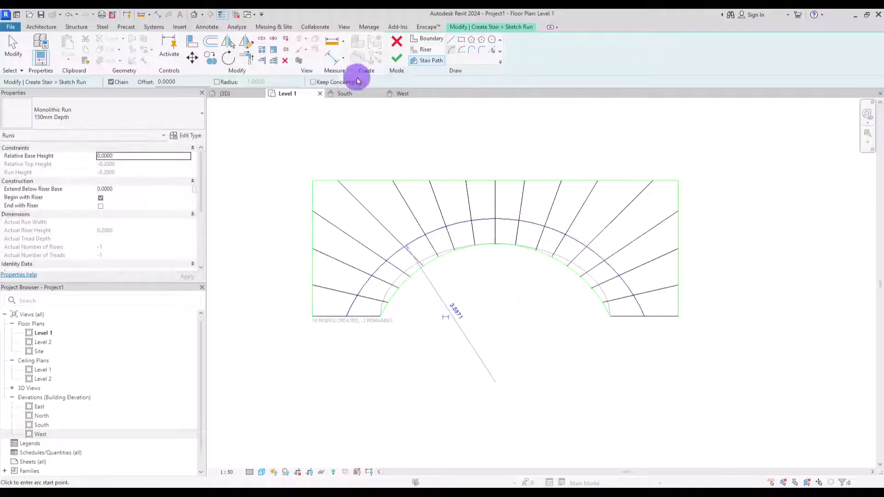
click(394, 62)
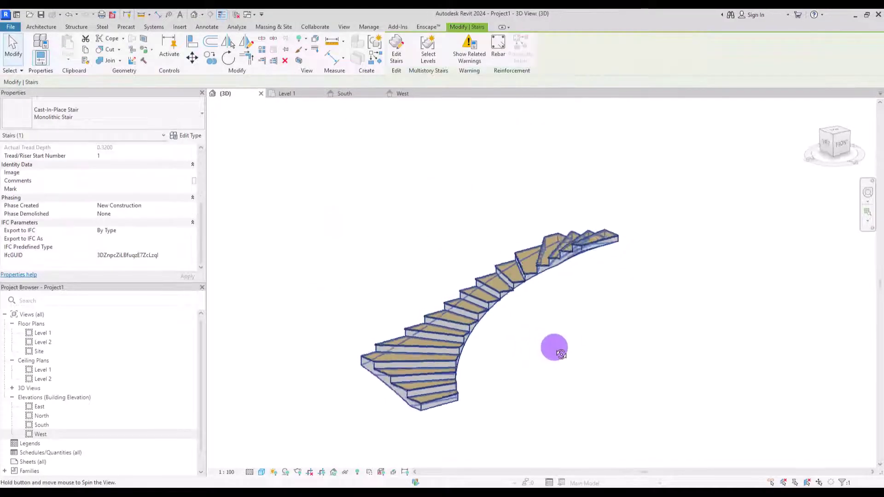
shift+middle_drag(553, 348, 508, 335)
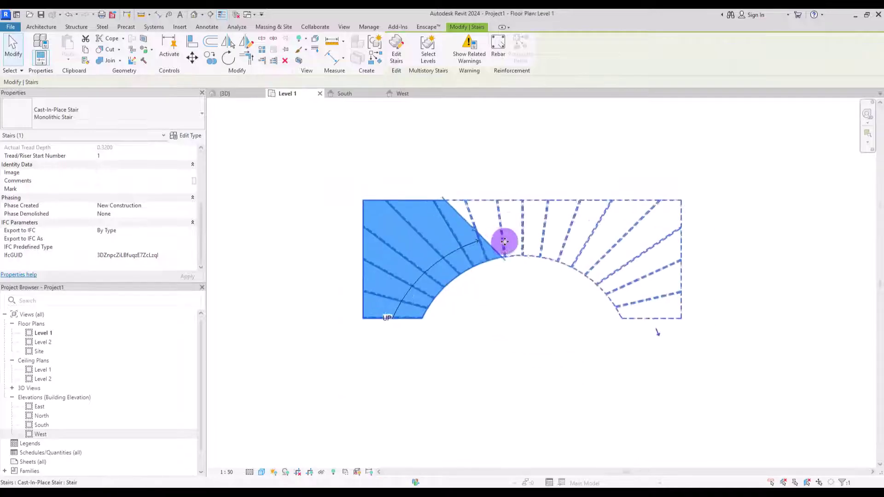
Step: Start a new monolithic stair with a sketched run over the circular layout in Level 1 and pick all radial detail lines as risers
scroll(503, 242, down, 1)
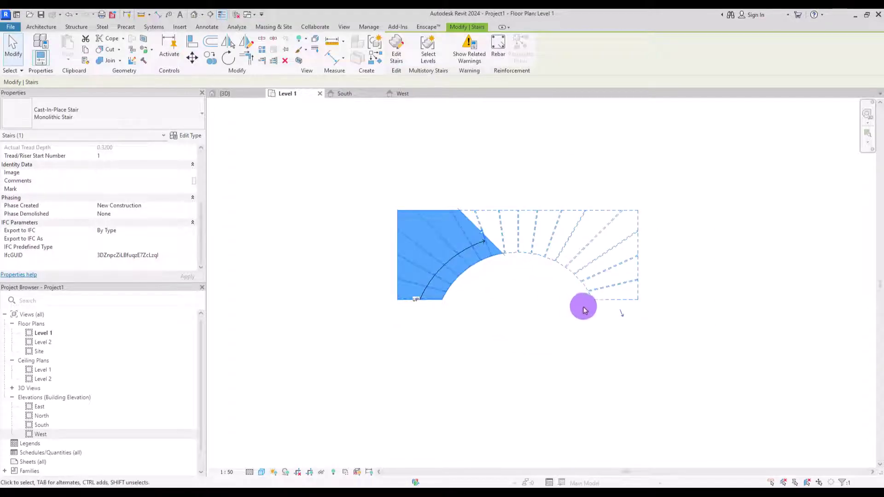
scroll(555, 293, down, 1)
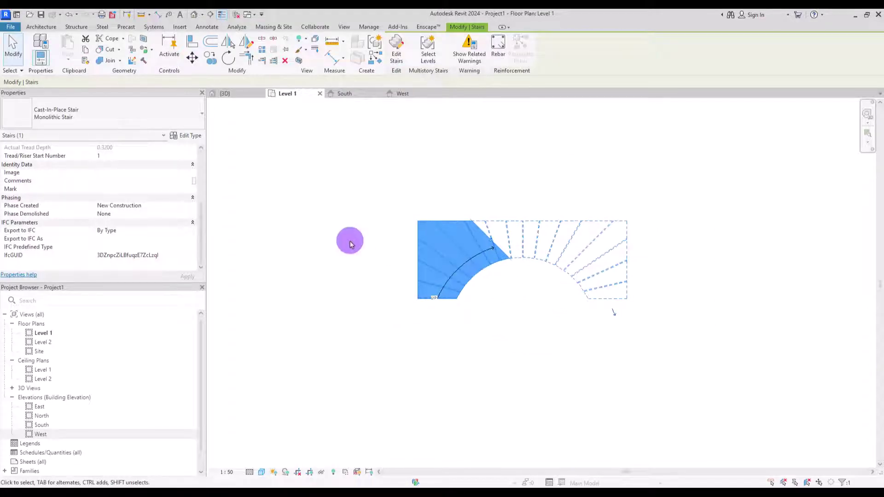
middle_drag(370, 238, 821, 229)
mouse_move(309, 249)
middle_down()
mouse_move(812, 401)
mouse_move(865, 496)
middle_up()
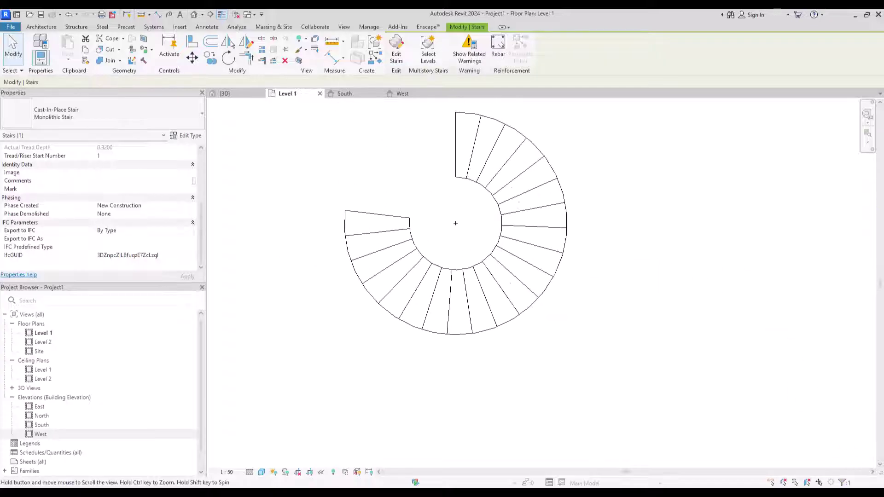
middle_drag(649, 249, 661, 309)
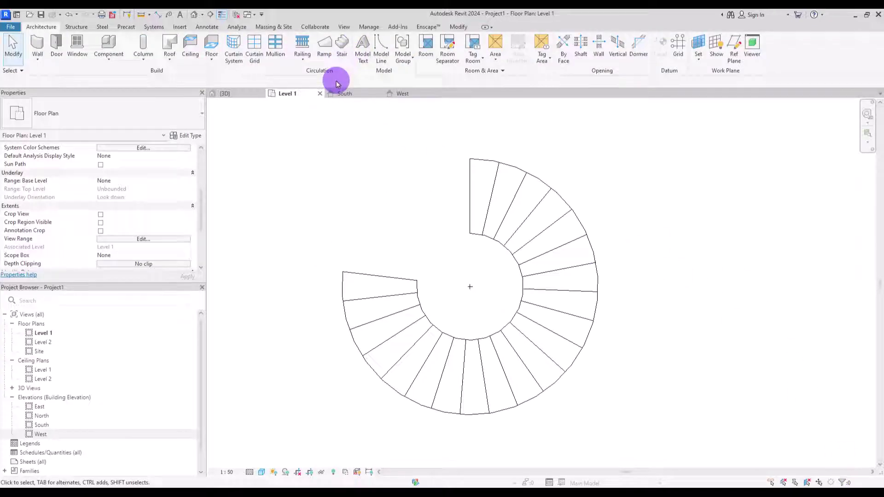
click(340, 42)
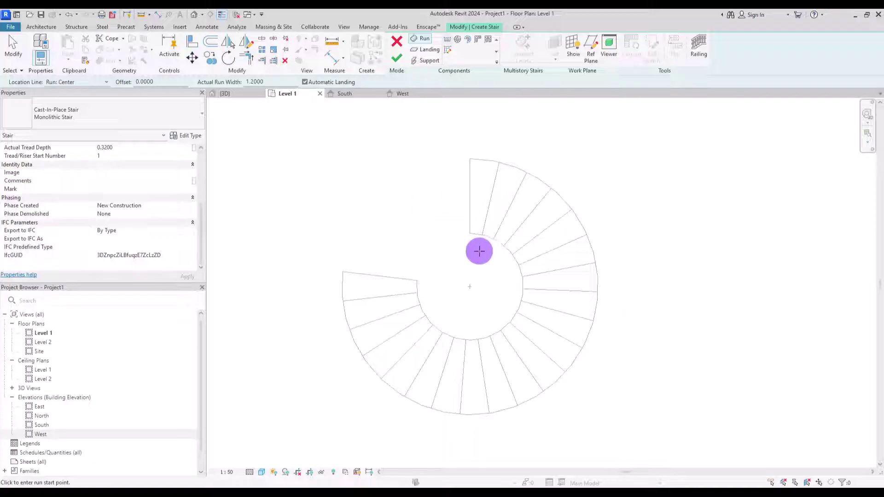
click(447, 50)
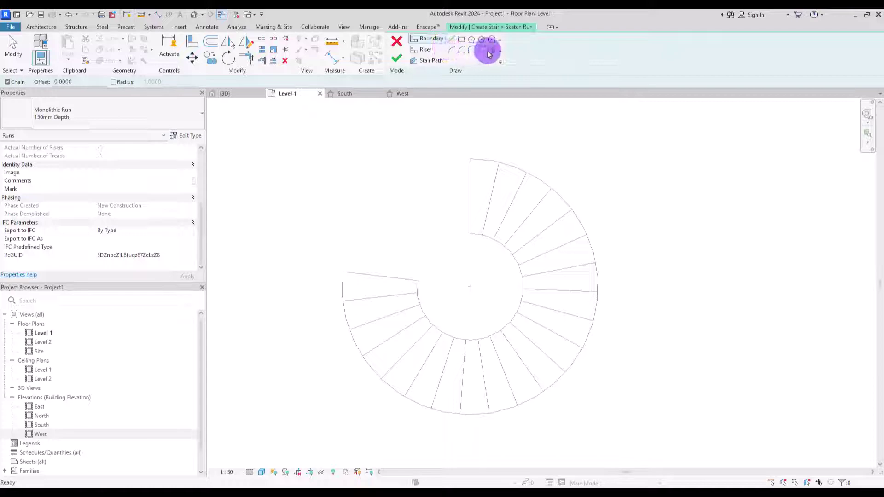
click(426, 50)
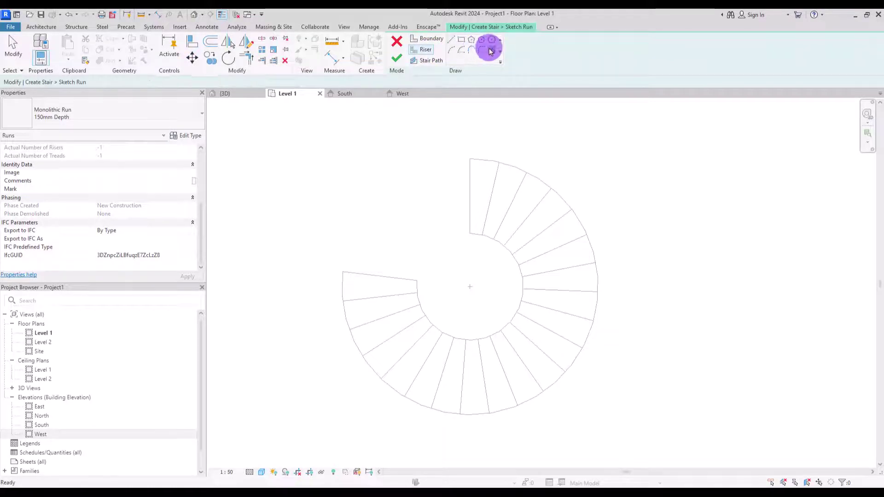
click(491, 50)
click(470, 190)
click(492, 190)
click(513, 198)
click(533, 210)
click(551, 226)
click(564, 245)
click(568, 268)
click(568, 290)
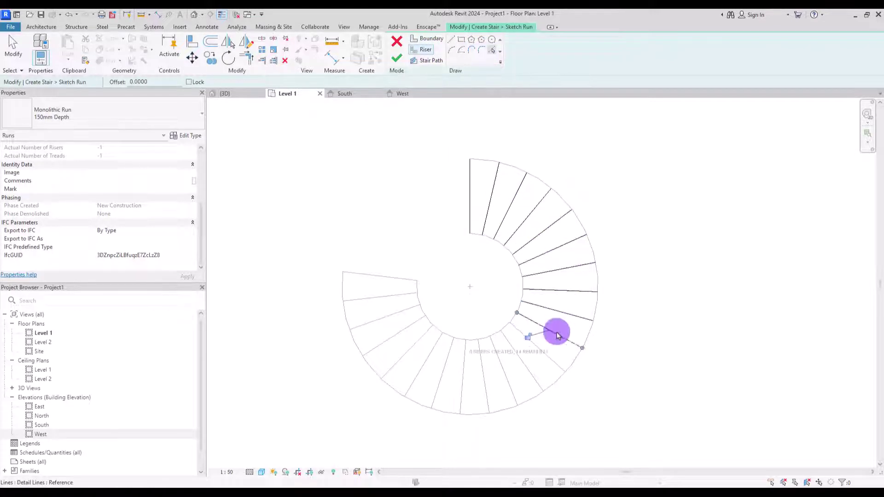
Step: Draw two concentric boundary circles from the layout's center, about 4.30 m radius at the risers' outer ends and 1.79 m at their inner ends
click(426, 38)
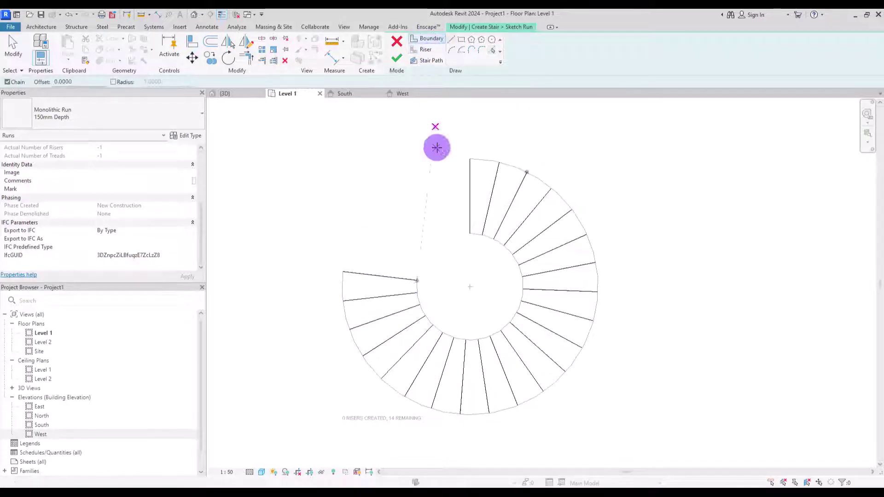
click(492, 39)
click(469, 286)
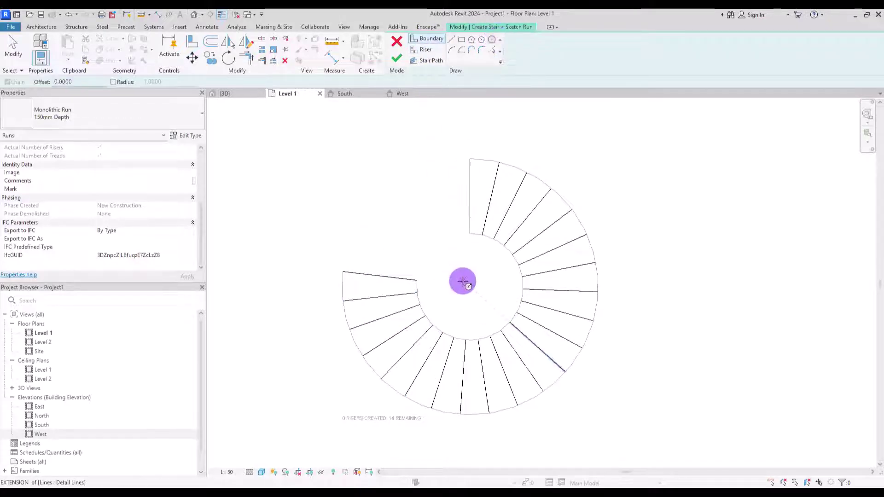
click(469, 288)
click(470, 166)
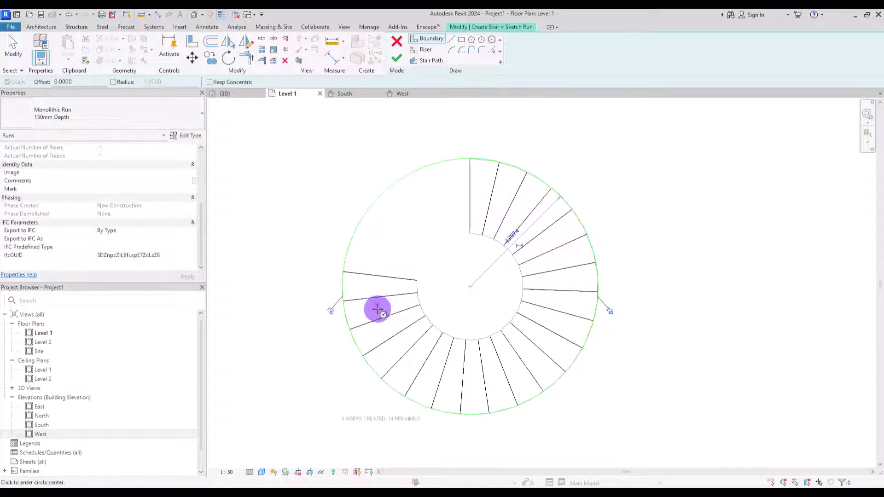
click(469, 287)
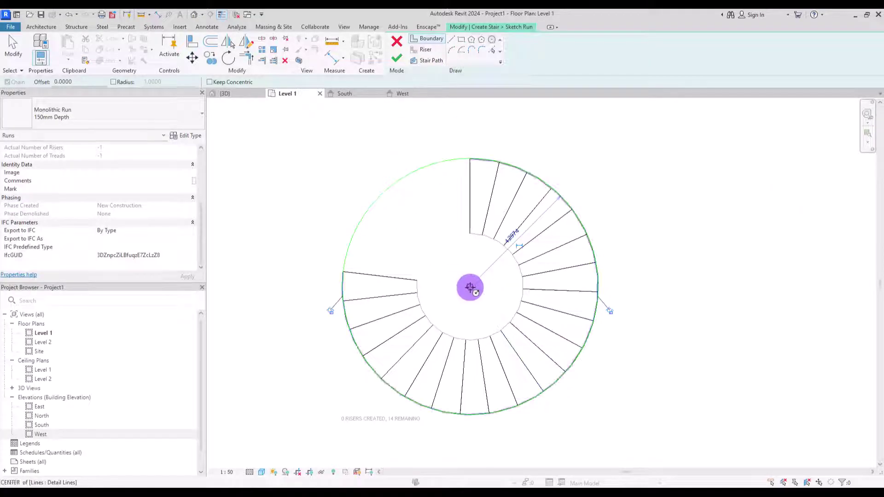
click(471, 233)
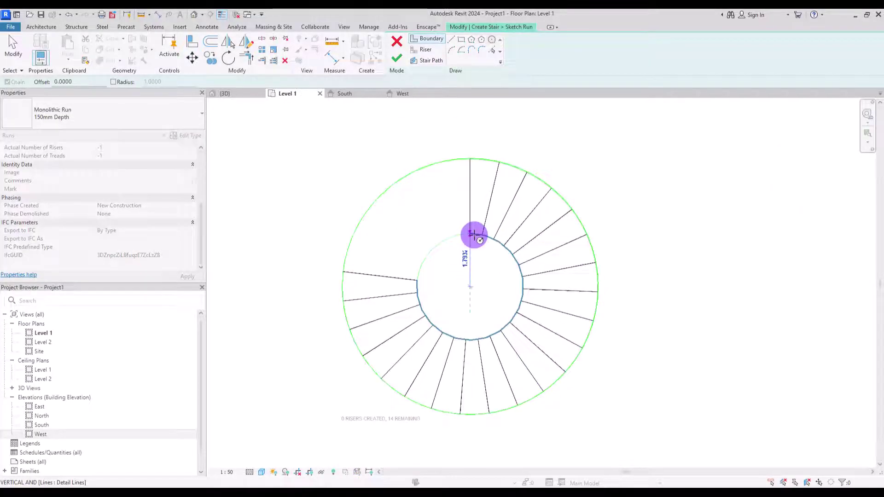
Step: Split both boundary circles in the open gap, trim them to the two end risers and delete the leftover arc piece
click(261, 41)
click(385, 189)
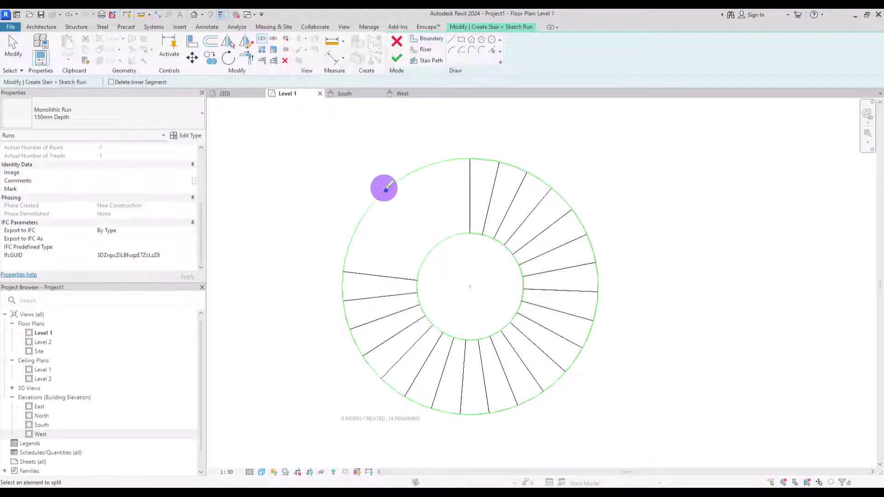
click(429, 252)
click(246, 58)
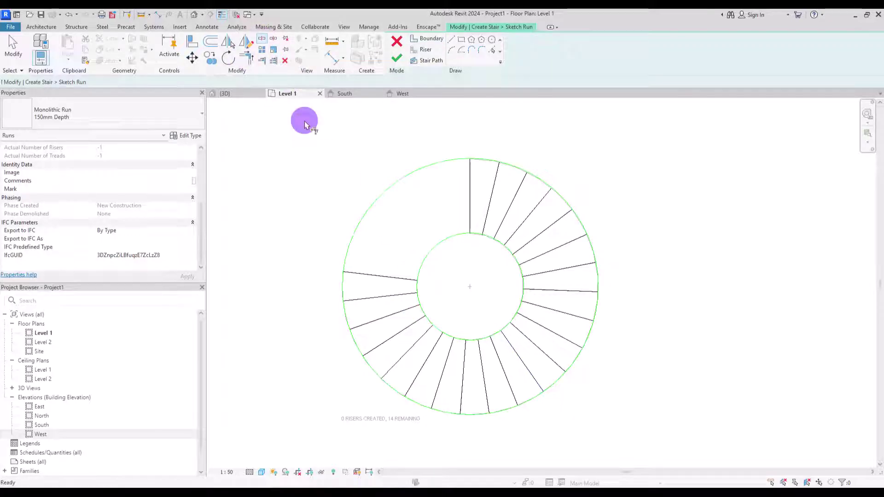
click(474, 238)
click(469, 217)
click(479, 158)
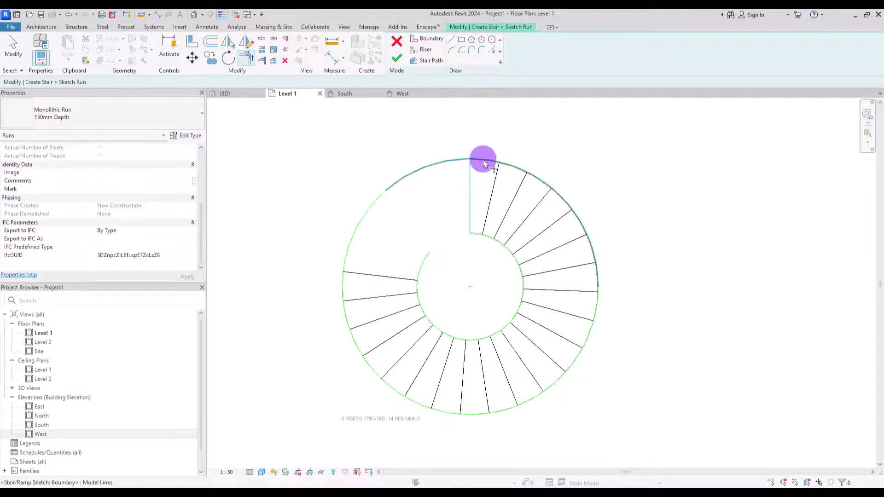
click(367, 278)
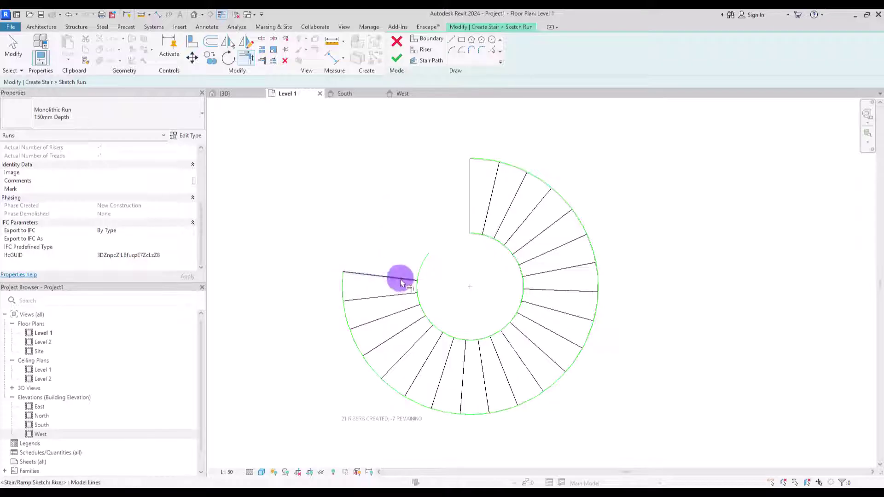
click(426, 262)
key(Delete)
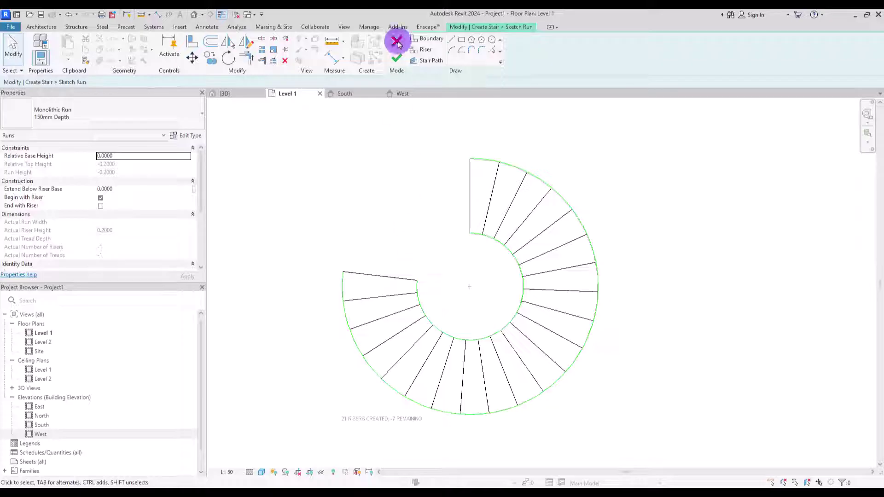
Step: Draw a circular stair path centered on the boundary circles, passing near the middle of the first riser
click(428, 61)
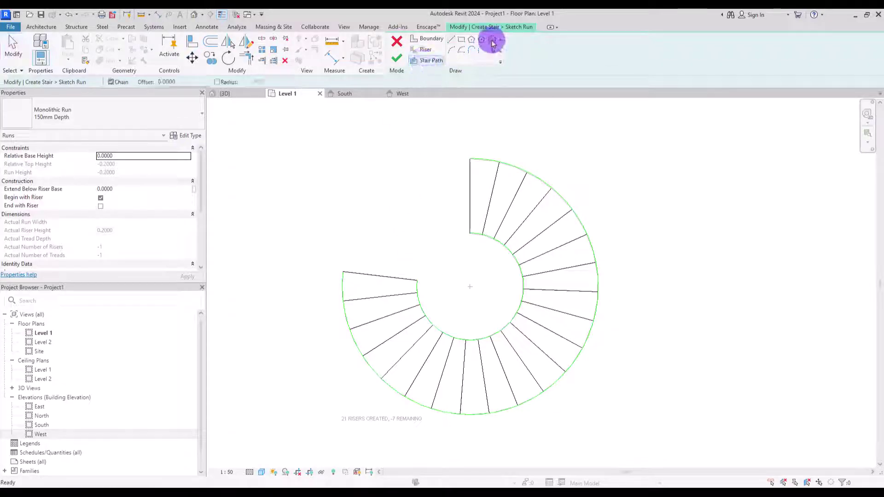
click(492, 39)
click(470, 286)
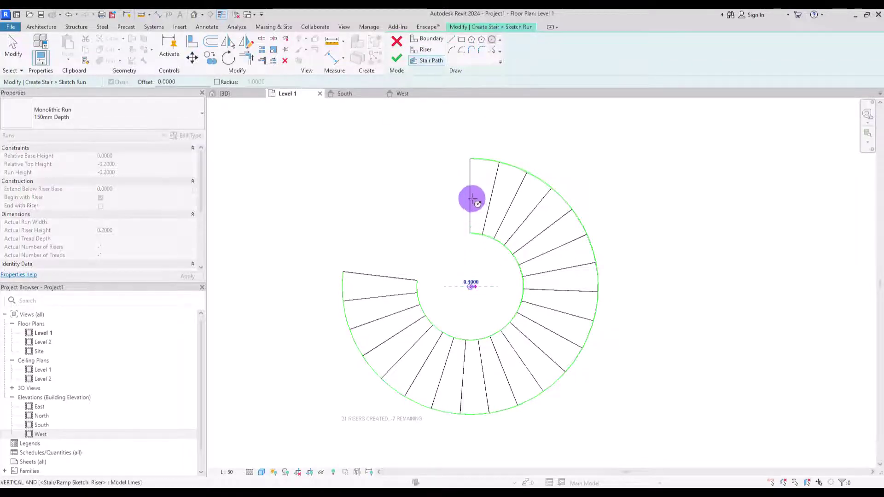
click(469, 191)
Step: Split the path circle in the open gap, trim its ends to the two end risers and finish the circular stair
click(261, 38)
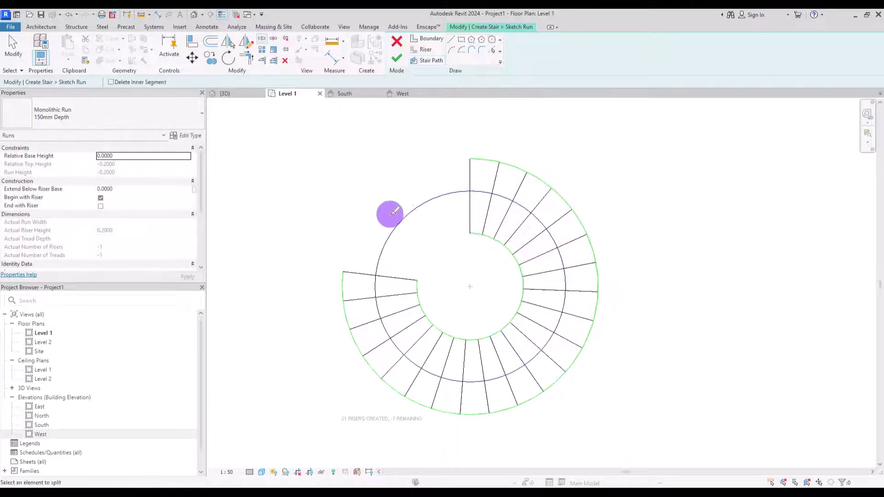
click(418, 201)
key(Escape)
click(418, 203)
drag(418, 203, 468, 190)
click(418, 207)
drag(418, 207, 371, 278)
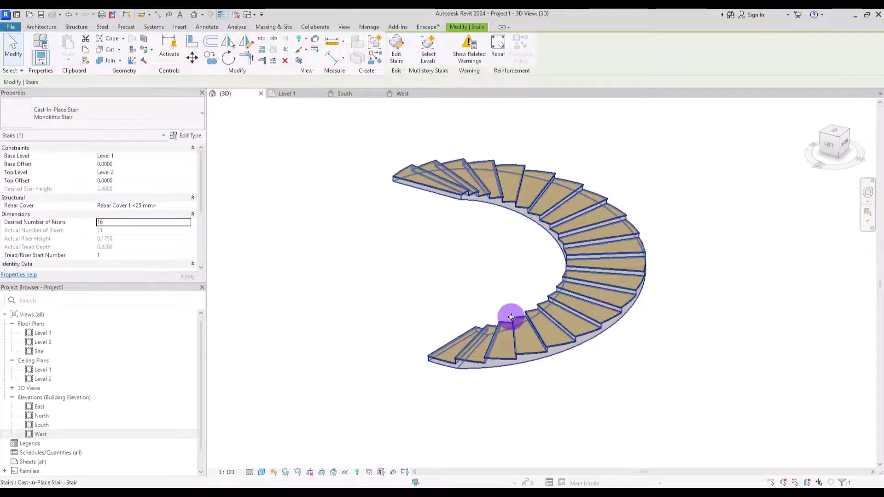
shift+middle_drag(511, 315, 676, 156)
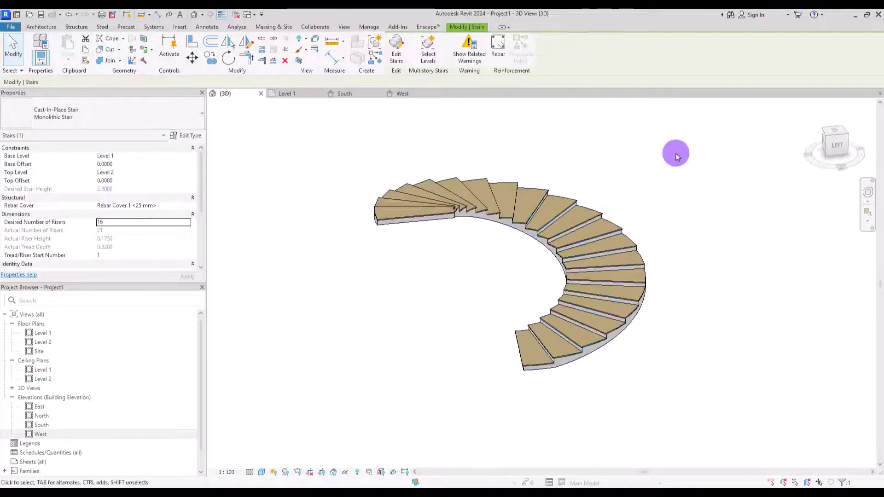
click(675, 156)
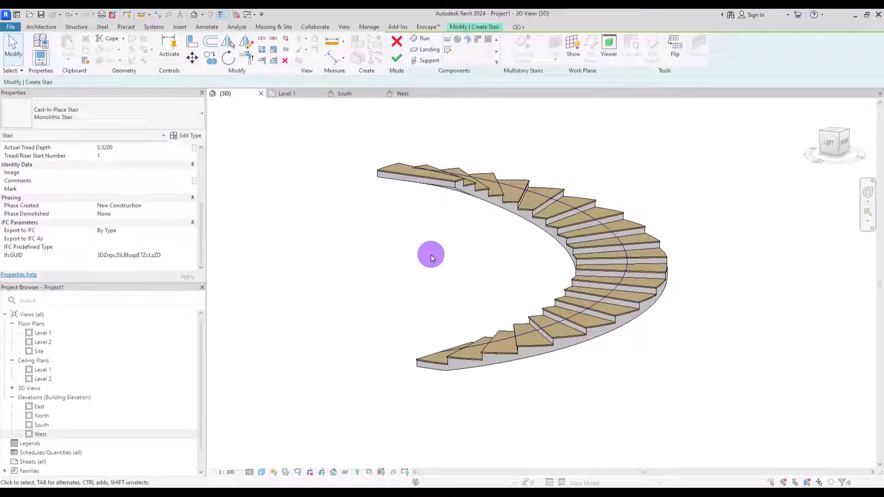
Step: Change the circular stair's type to the assembled stair Industrial and Assembly
click(122, 115)
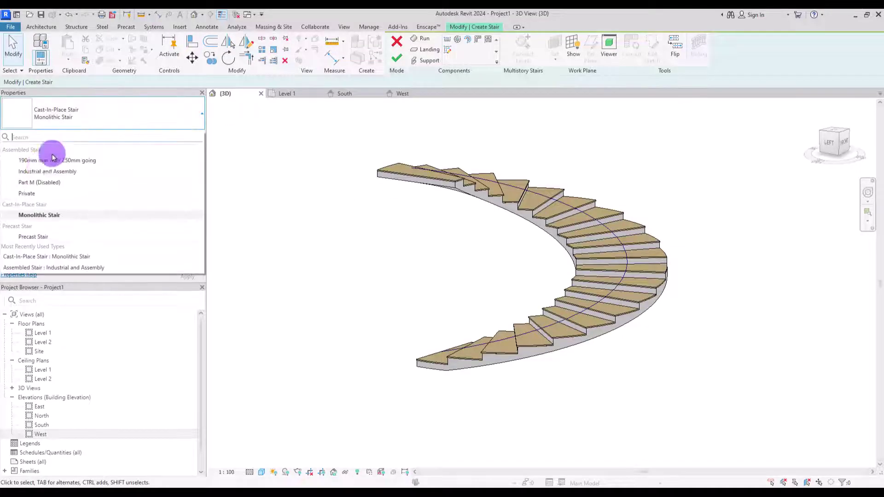
click(35, 174)
shift+middle_drag(434, 258, 614, 282)
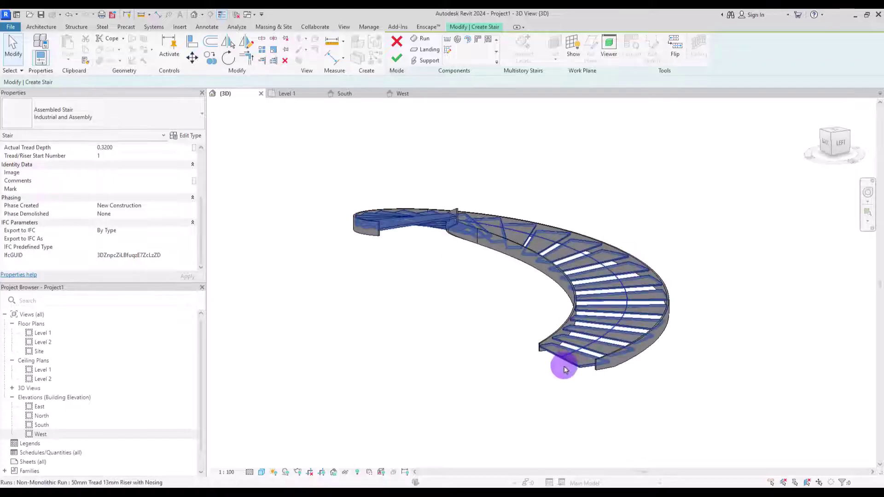
Step: Set the inner stringer type's Structural Depth On Run to 0.3000 and apply it to the stair
scroll(565, 369, up, 3)
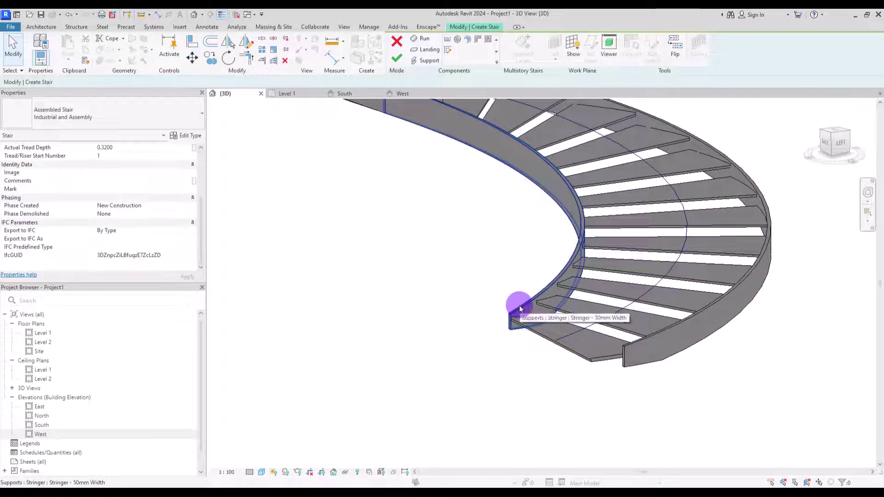
click(519, 308)
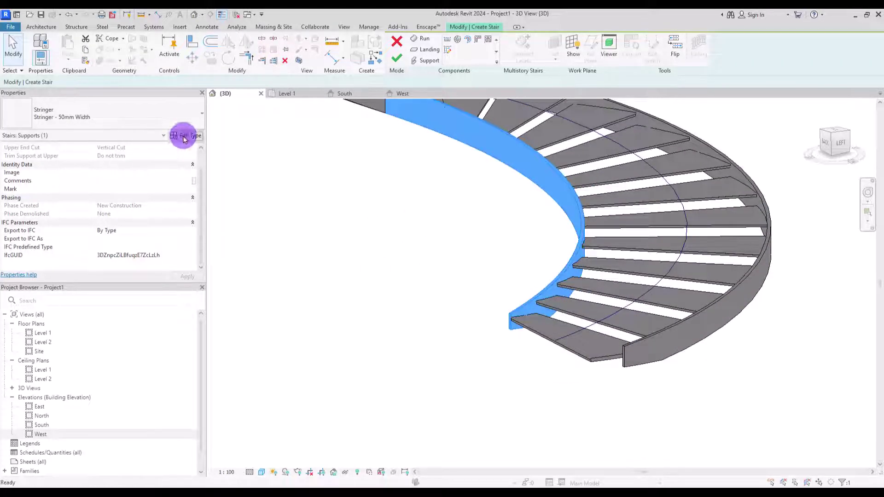
click(183, 136)
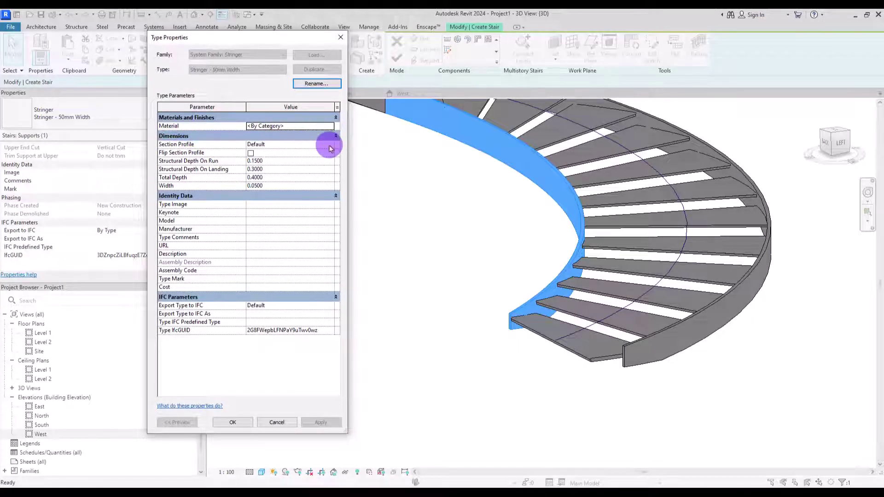
click(290, 161)
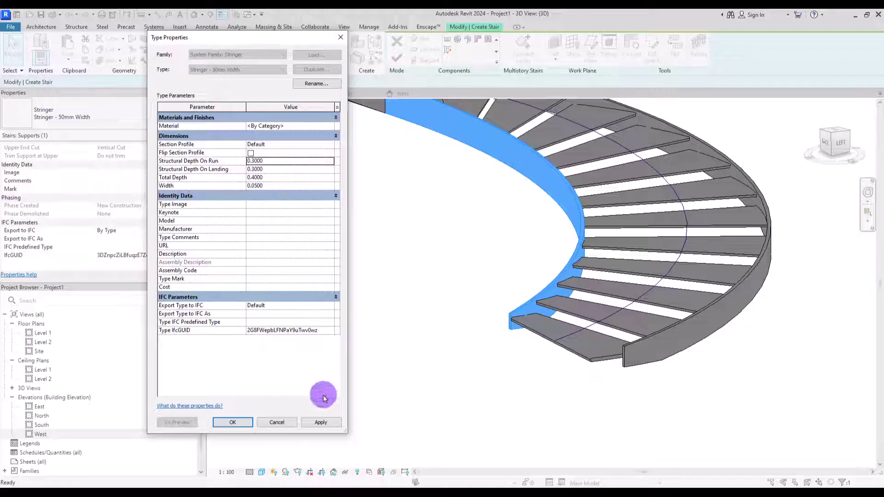
click(321, 422)
Step: Set the stringer type's Structural Depth On Run to 0.1000 and its Width to 0.0200
click(270, 168)
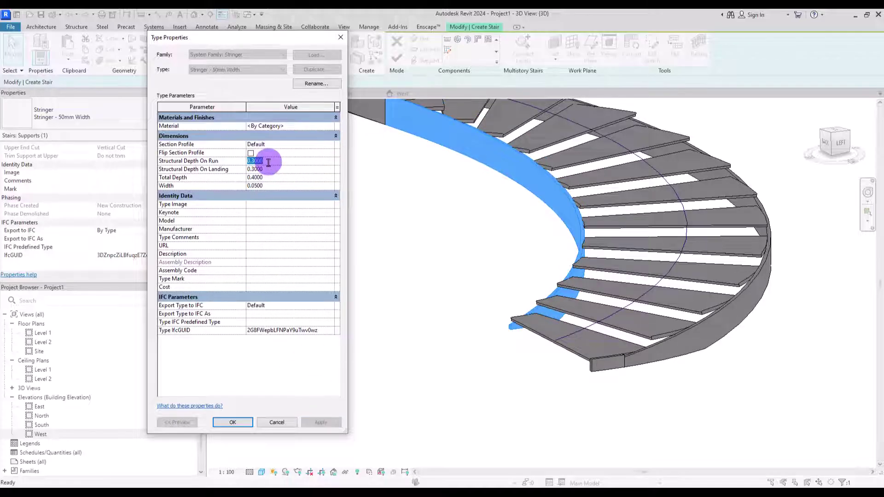
click(318, 421)
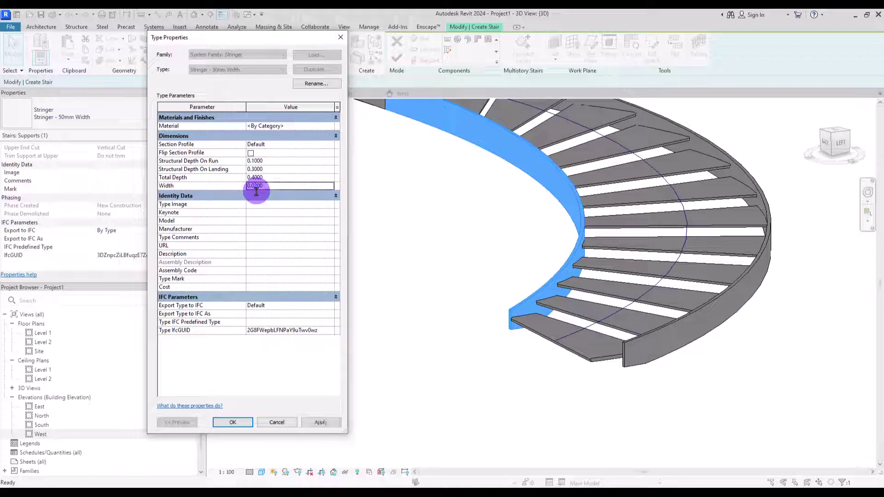
click(321, 422)
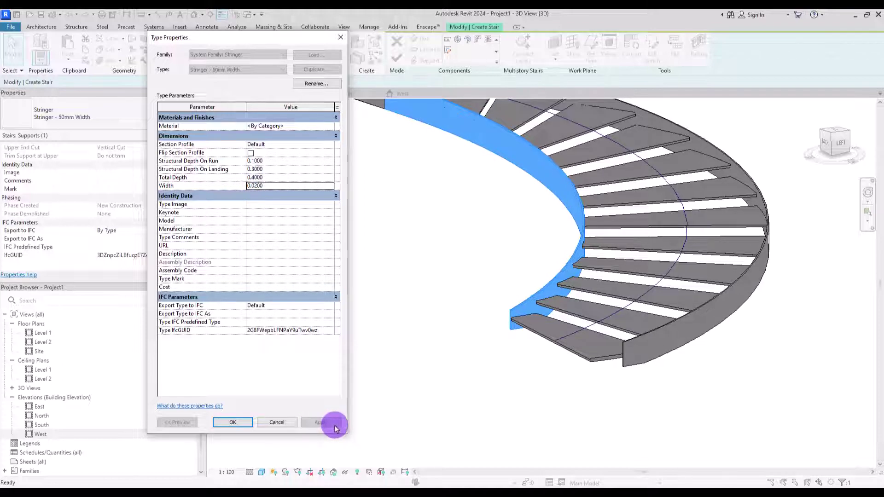
key(Return)
Step: Set the inner stringer's Lower End Cut to Perpendicular
click(532, 304)
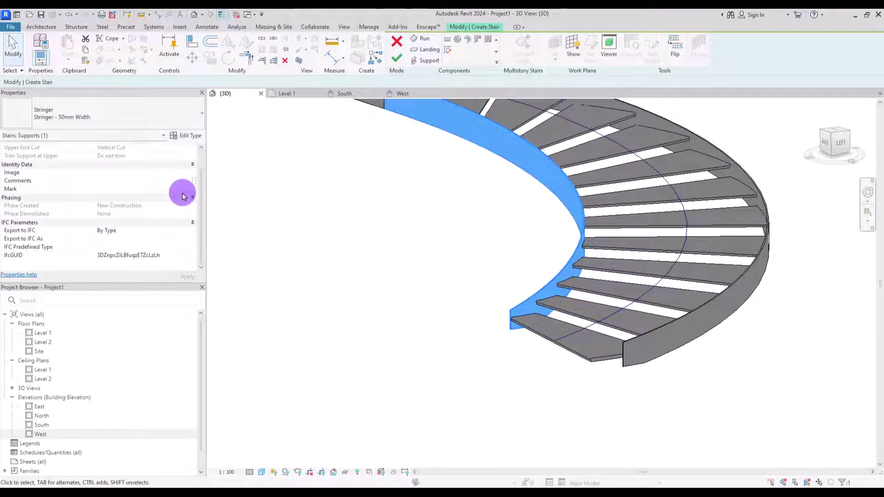
drag(199, 184, 198, 157)
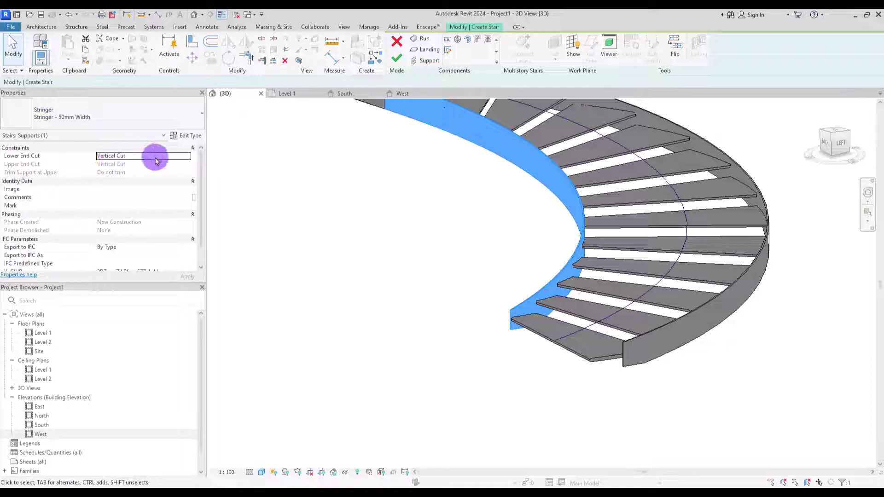
click(189, 157)
click(120, 167)
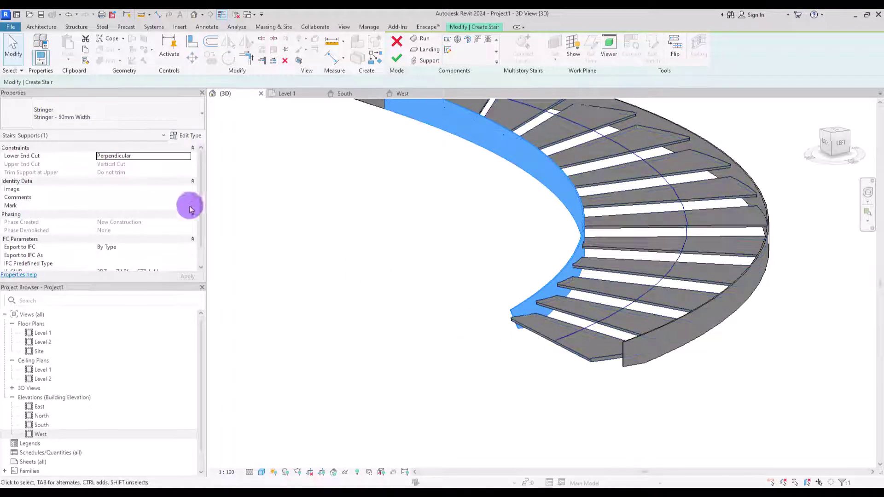
Step: Try Horizontal Cut as the inner stringer's Lower End Cut and undo it
click(187, 158)
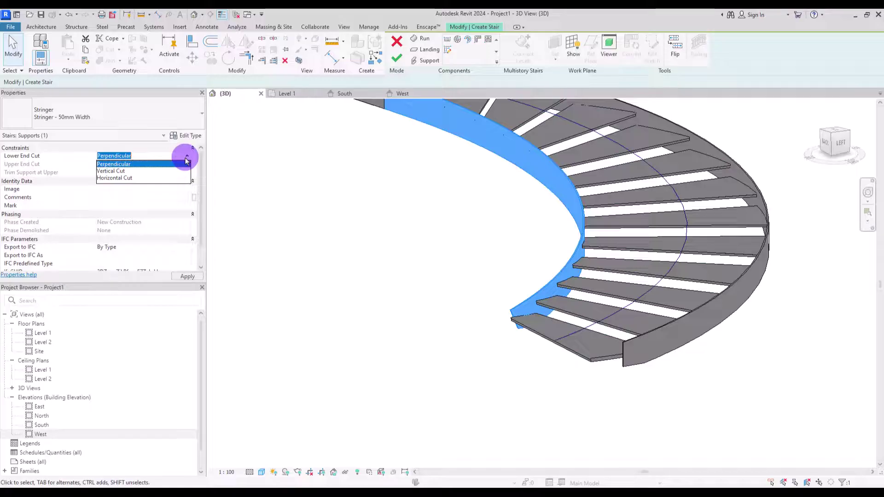
click(110, 181)
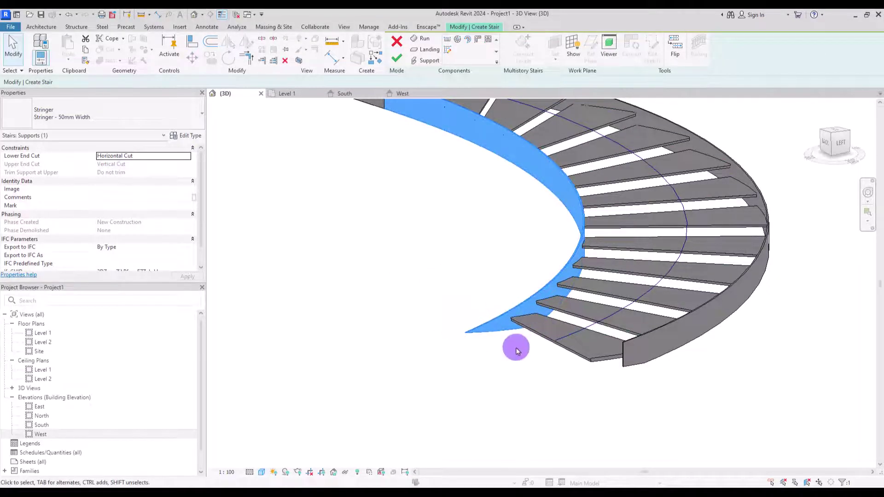
key(ctrl+z)
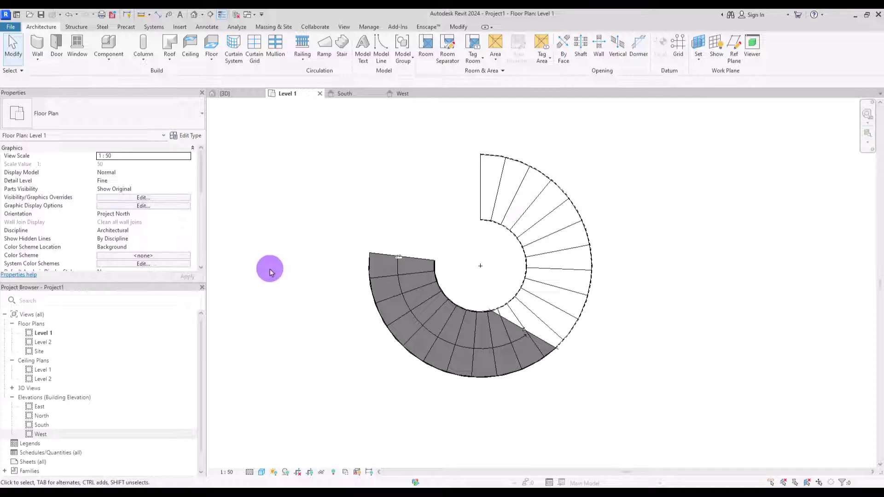
Step: Examine the S-shaped layout of two half-circles with radial riser lines in the Level 1 plan
middle_drag(278, 272, 700, 283)
middle_drag(250, 248, 879, 261)
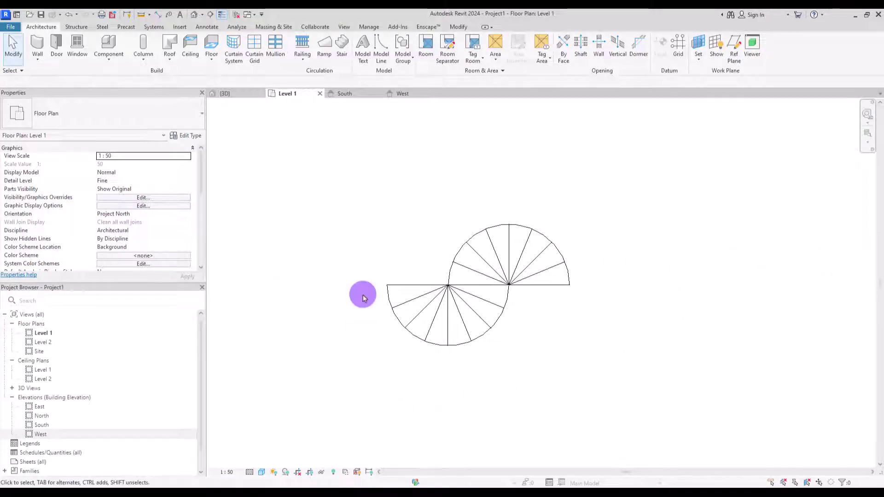
scroll(424, 230, up, 2)
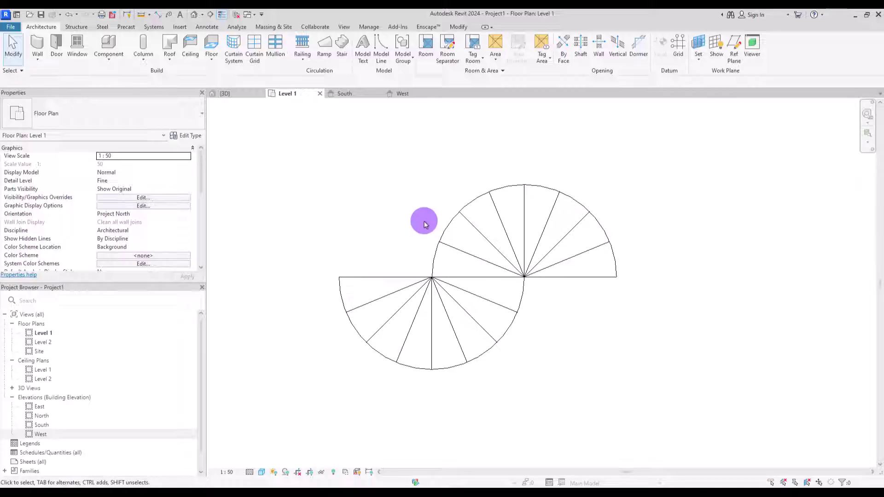
scroll(306, 216, down, 1)
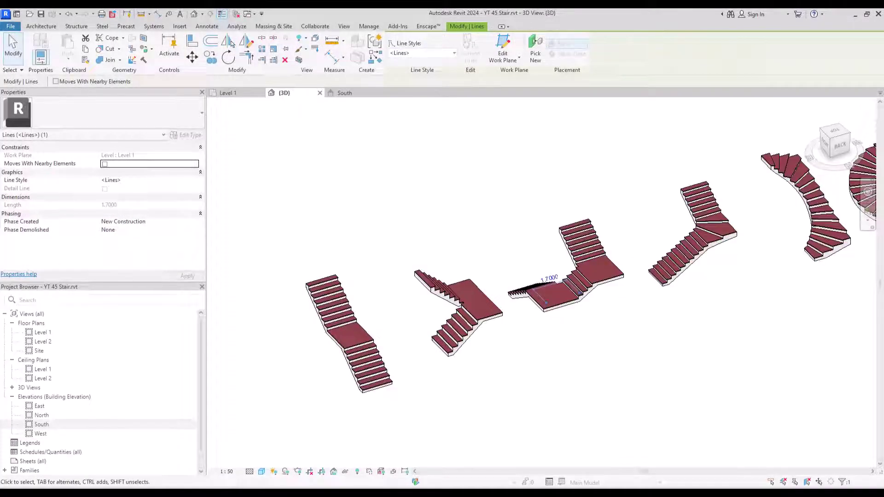
Step: Examine the straight, landing, winder and curved stair models in the 3D view of YT 45 Stair.rvt
scroll(335, 356, up, 5)
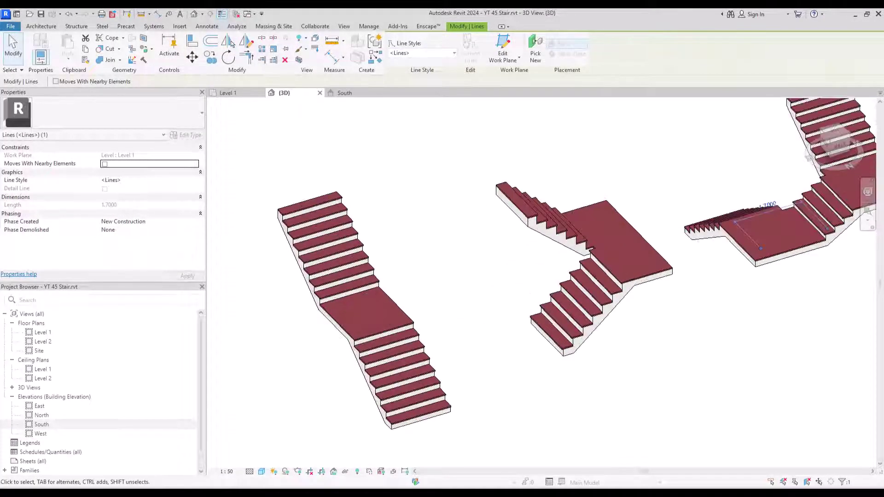
middle_drag(338, 355, 181, 407)
middle_drag(644, 193, 334, 277)
middle_drag(385, 212, 338, 227)
middle_drag(644, 221, 413, 304)
shift+middle_drag(612, 317, 577, 322)
scroll(709, 190, down, 4)
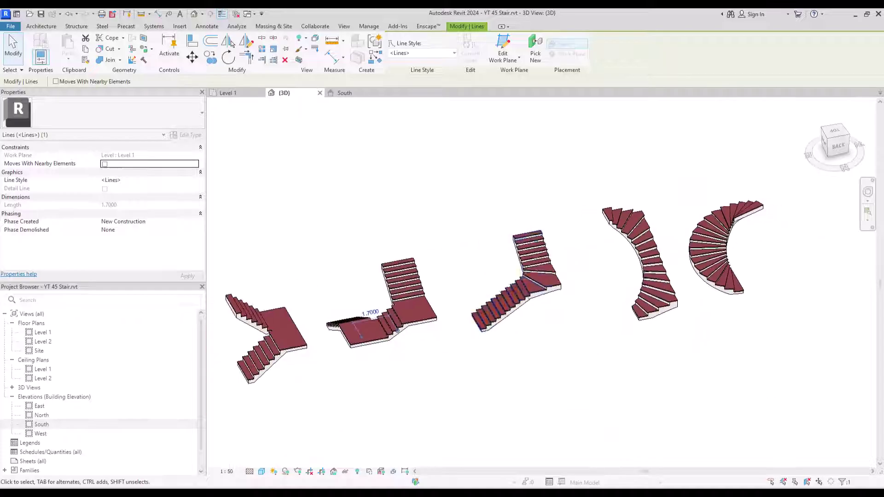
middle_drag(536, 276, 62, 258)
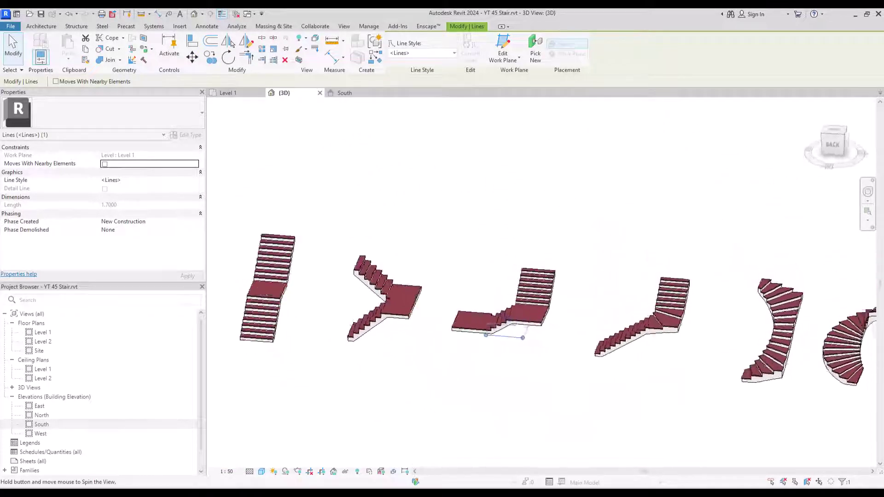